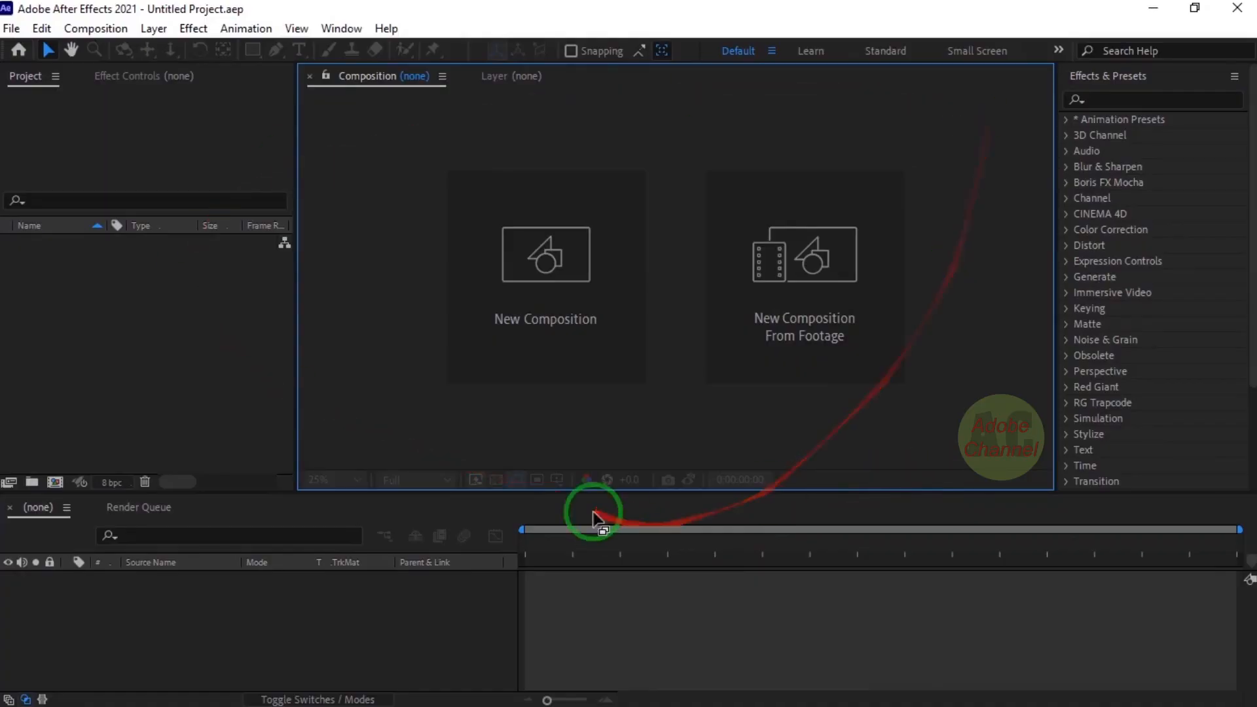
Create a composition named "title" with the HDTV 1080 25 preset and a duration of 4 seconds.
type("title")
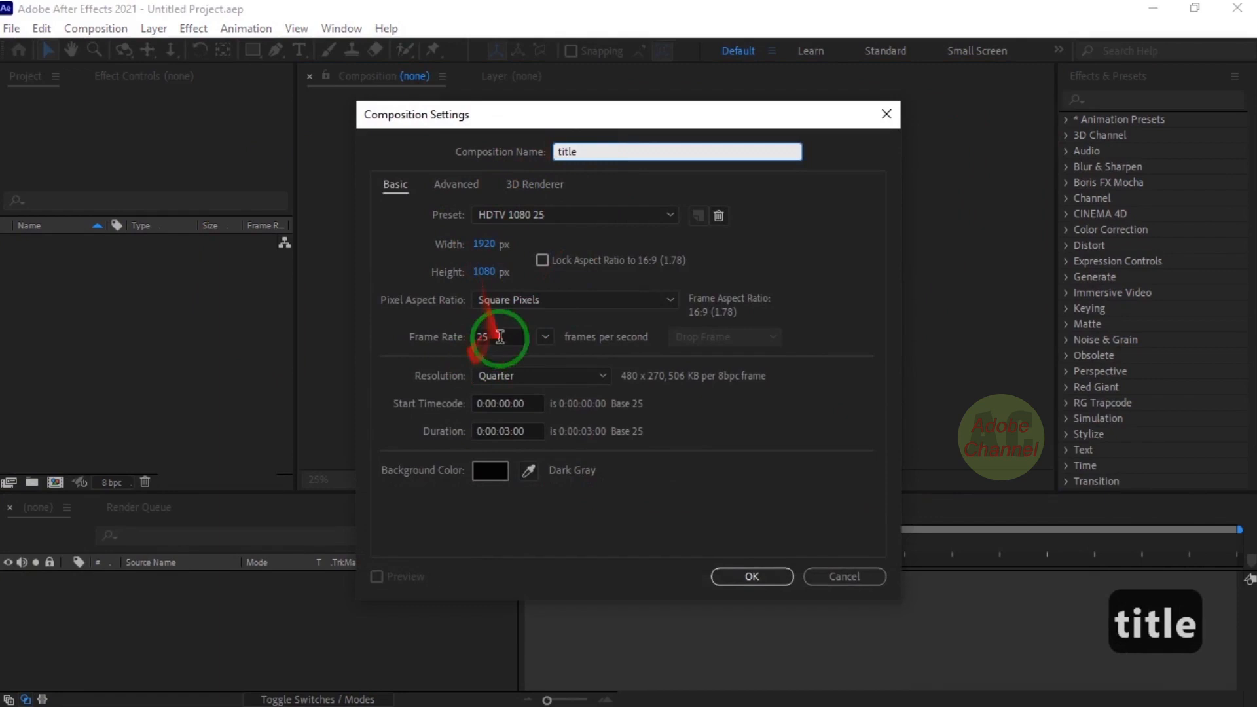
left_click(503, 432)
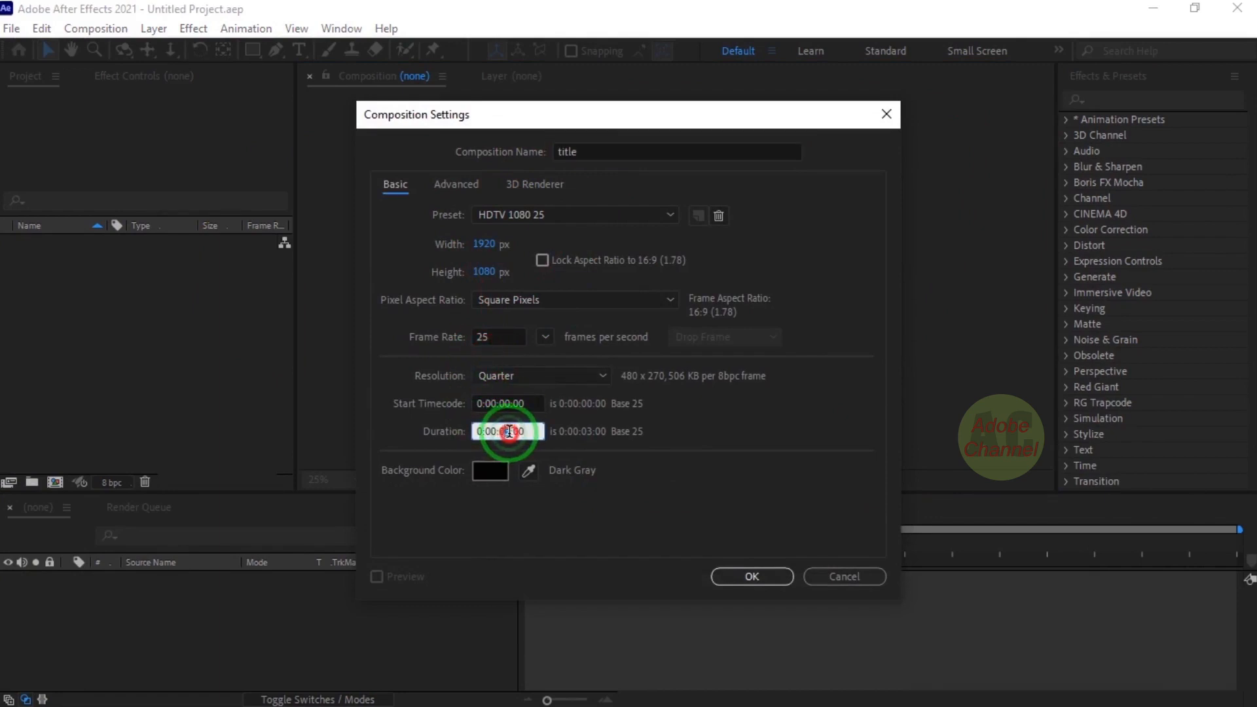
type("4")
left_click(752, 576)
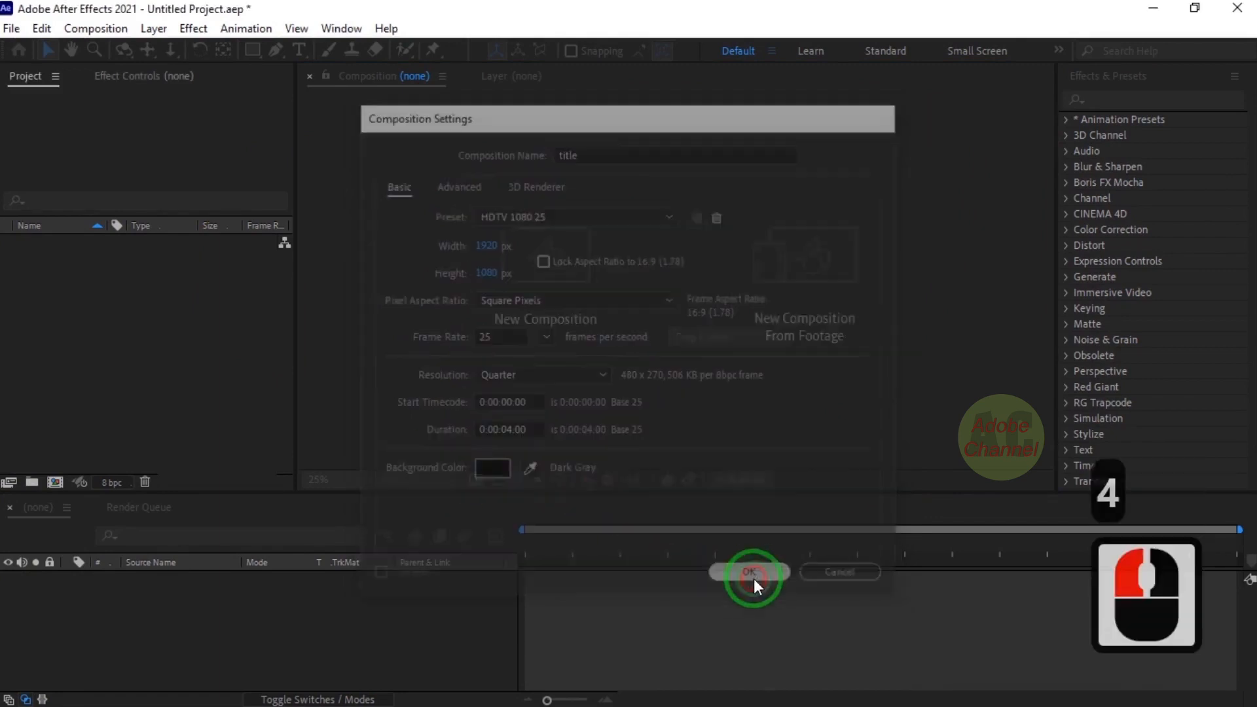
Add a two-line text layer reading "nothing is" and "impossible." in the composition.
left_click(300, 49)
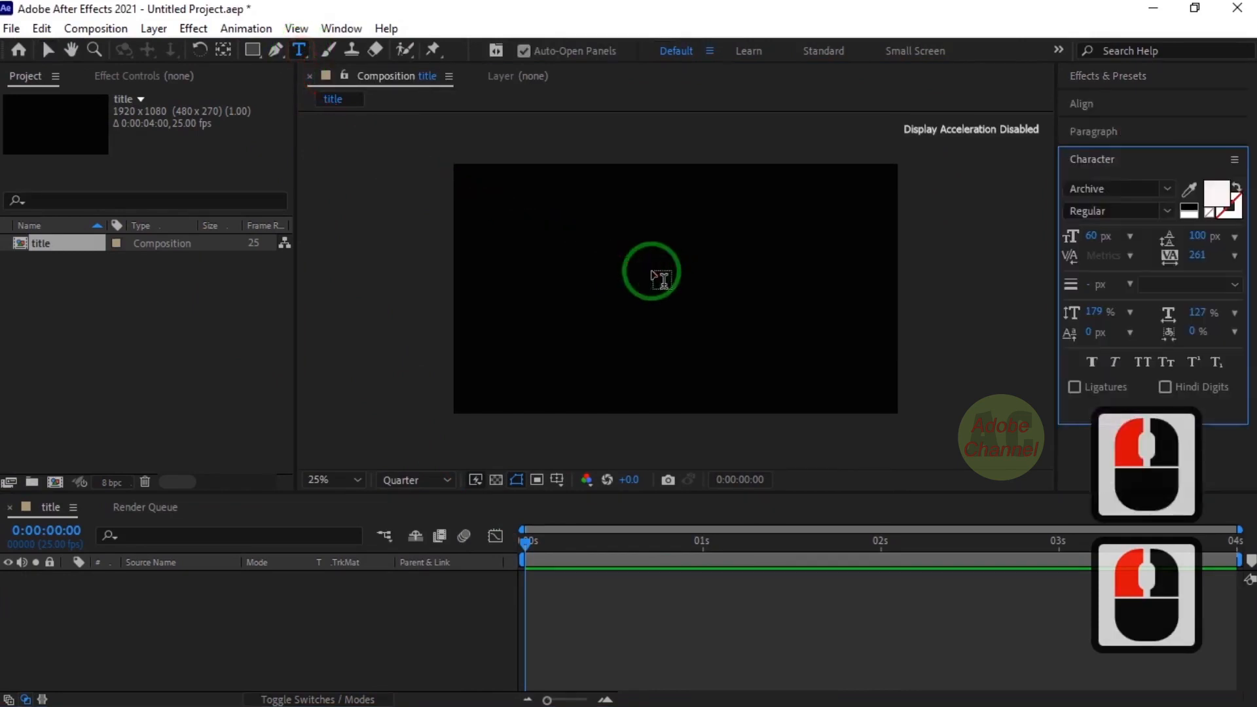
left_click(569, 242)
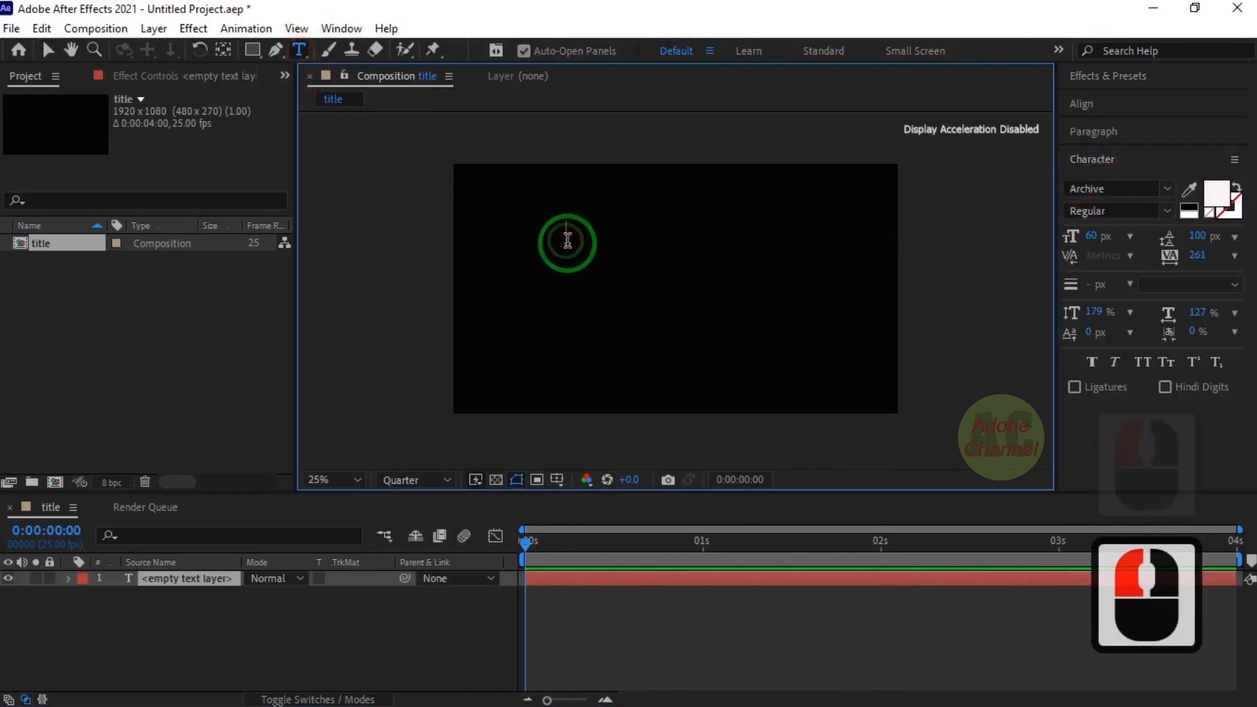
type("nothing is")
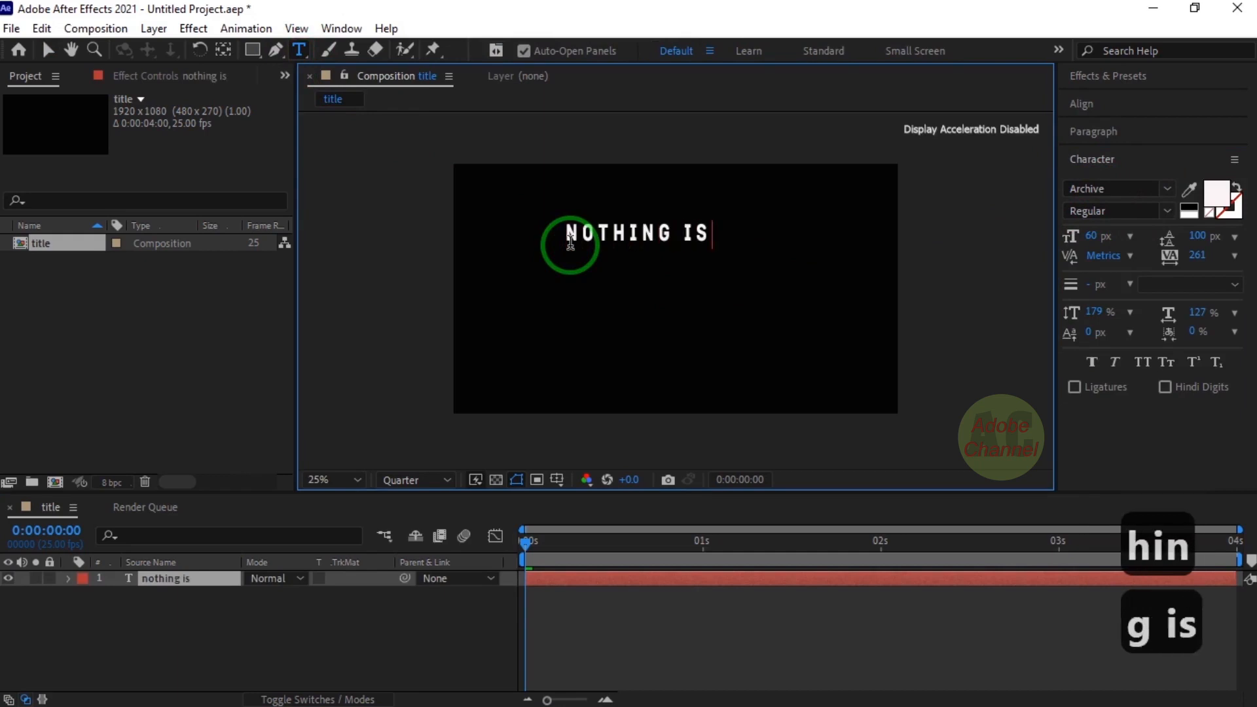
key("Return")
type("impossi")
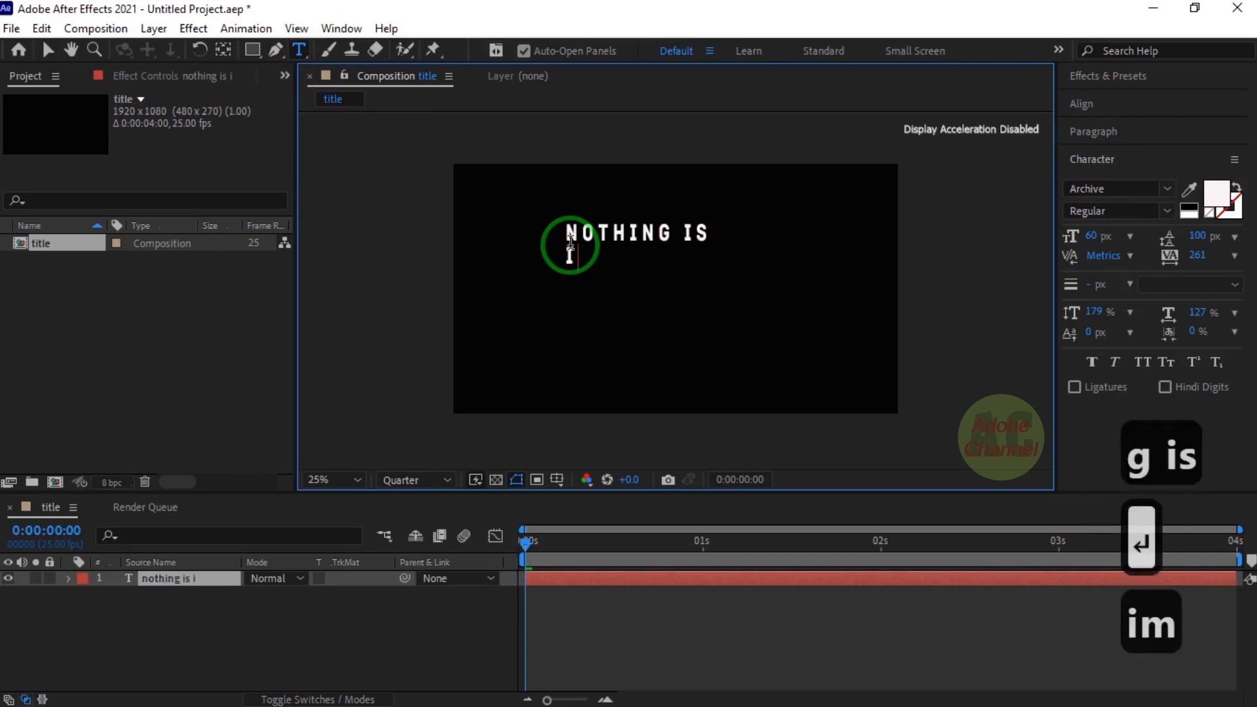
type("bl")
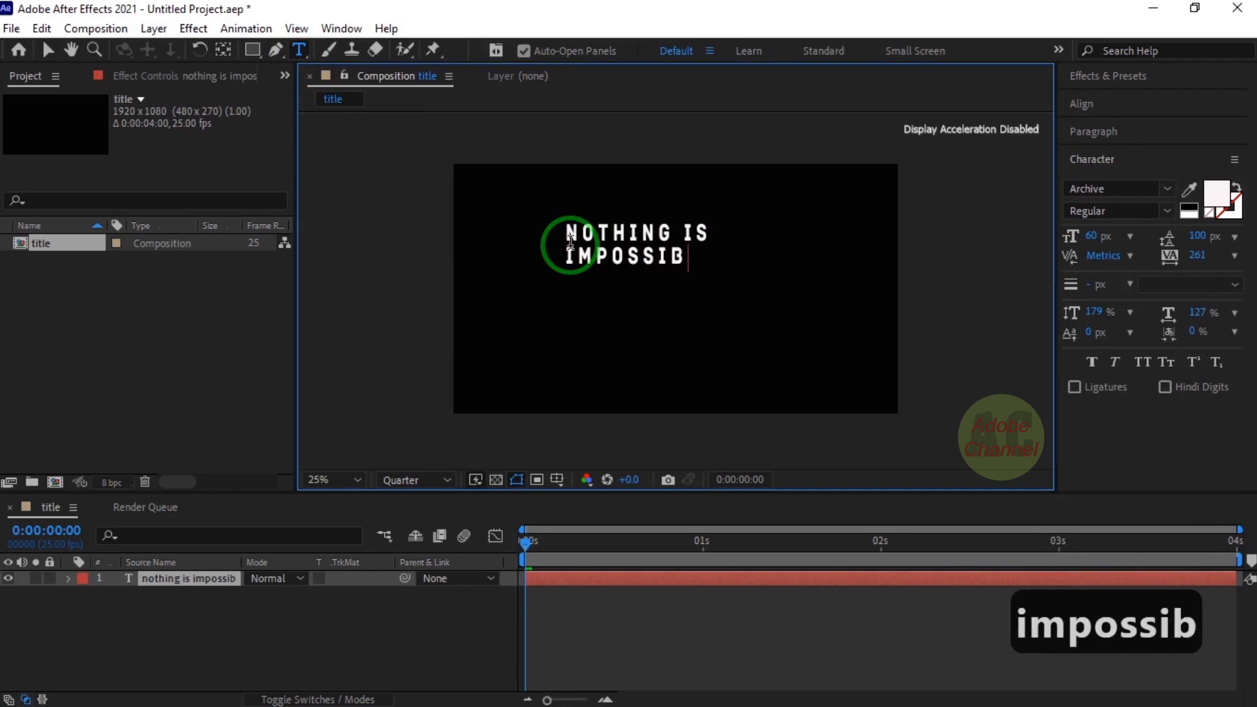
type("e.")
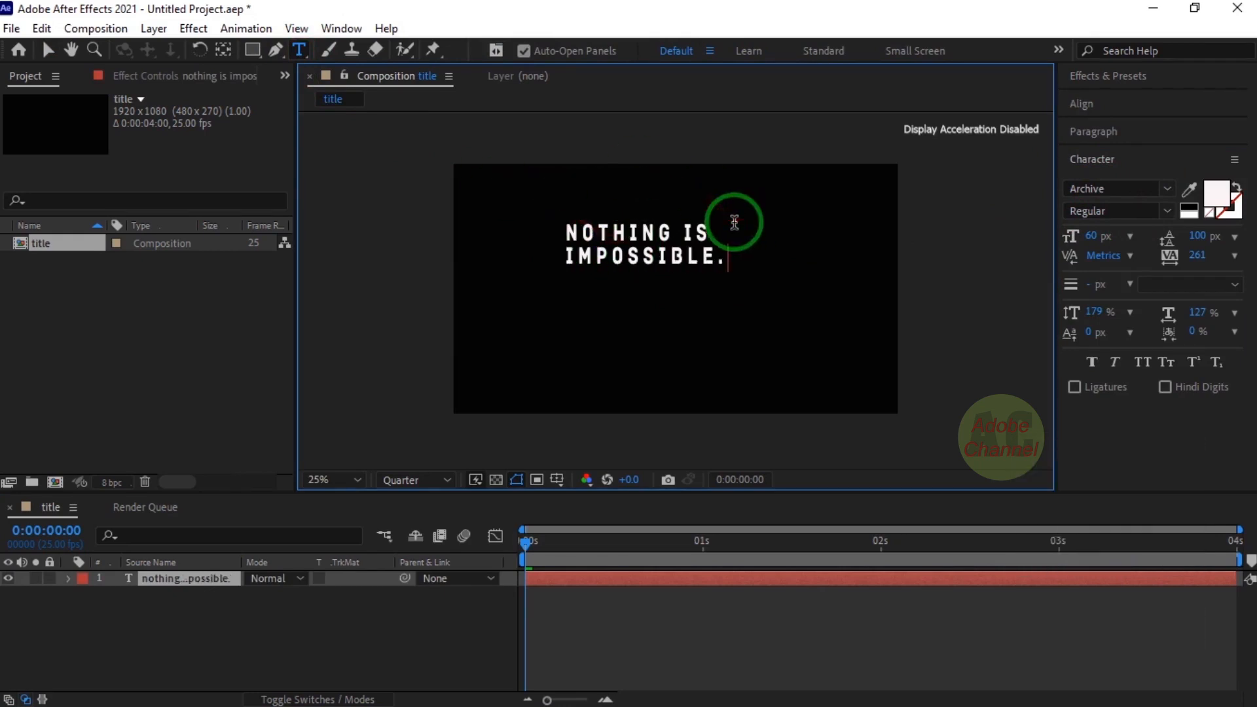
Move the text layer's anchor point to the text's centre and enlarge the text near the middle of the frame.
left_click(49, 50)
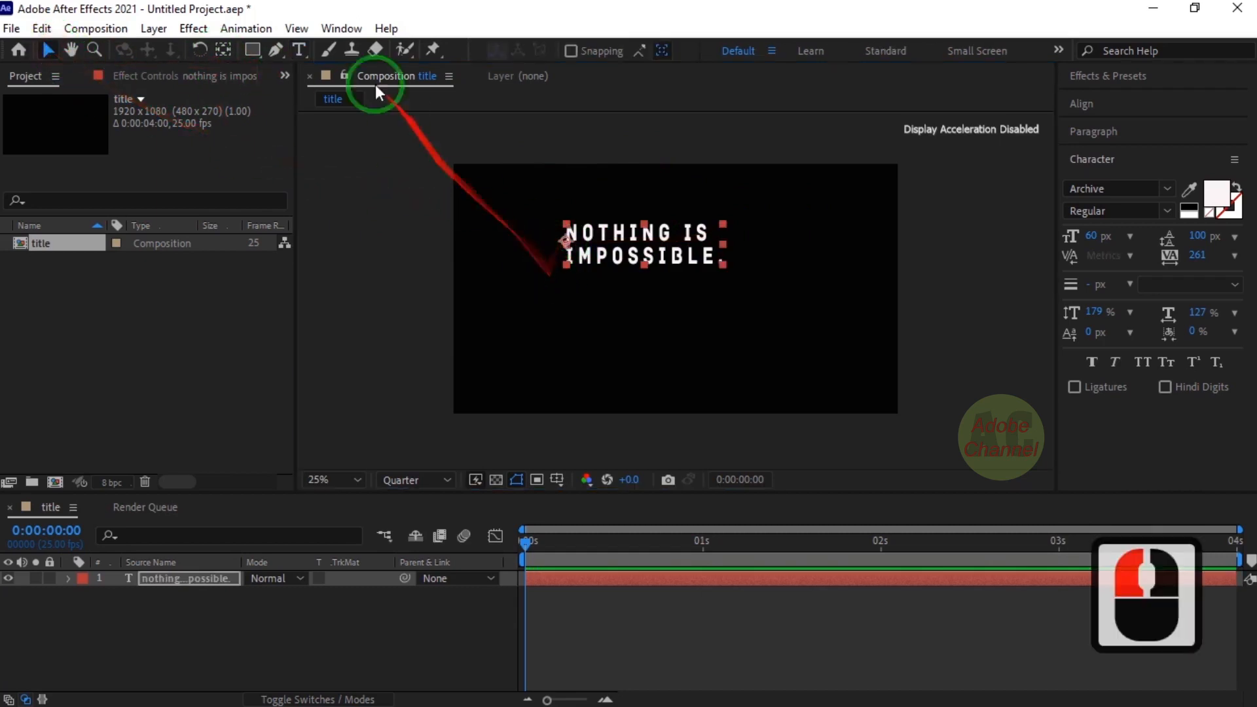
left_click(223, 52)
left_click_drag(567, 244, 674, 283)
left_click(48, 50)
left_click(657, 255)
left_click_drag(752, 263, 806, 237)
left_click(803, 360)
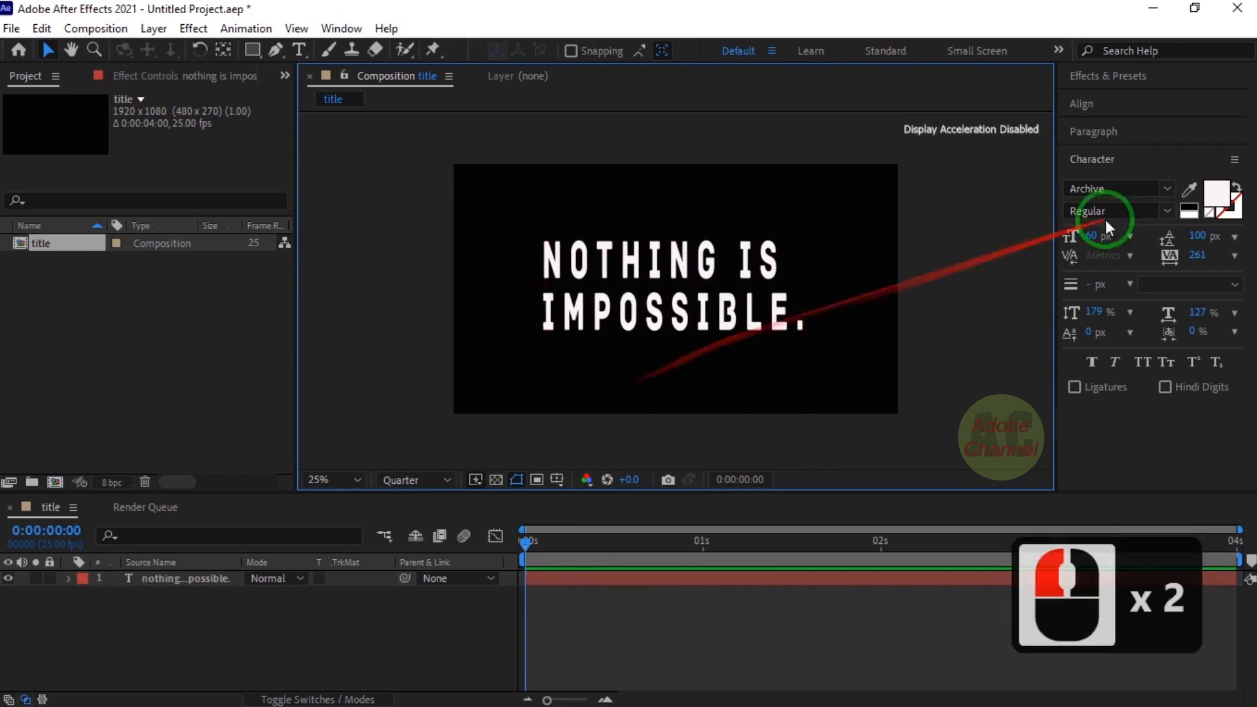
Align the text layer to the composition's horizontal and vertical centre.
left_click(1096, 104)
left_click(638, 258)
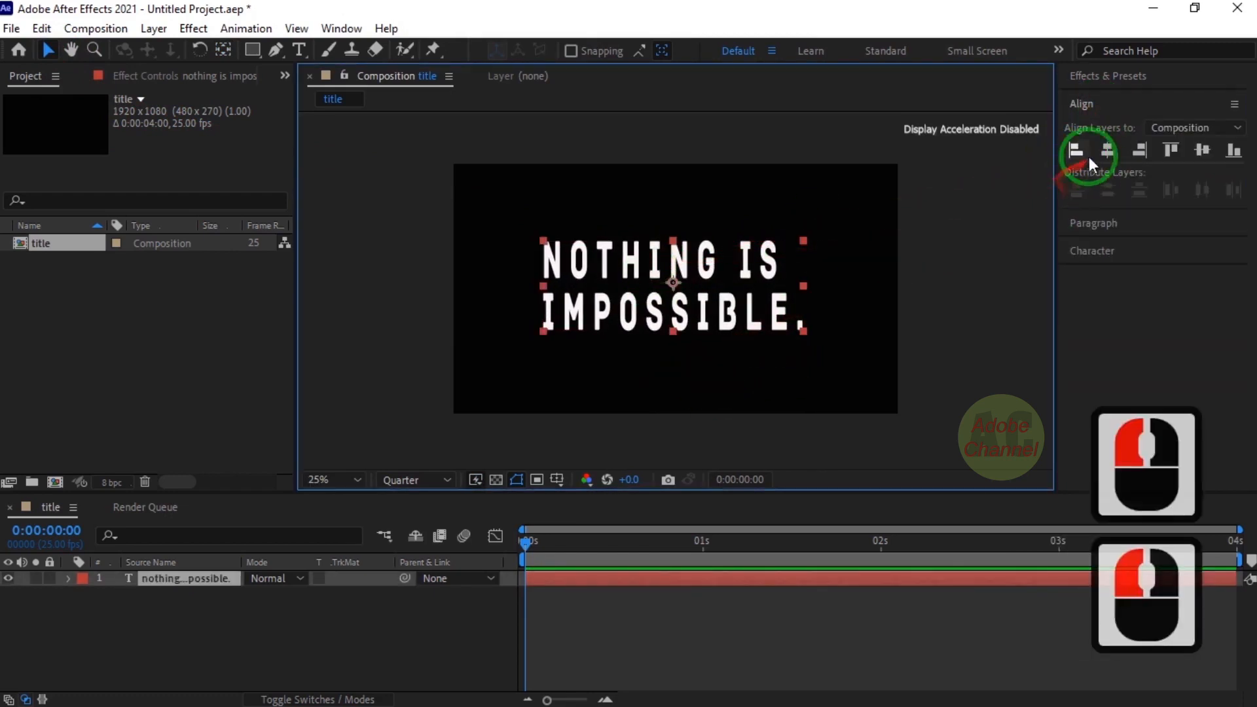
left_click(1202, 150)
Add a Tracking animator to the text layer and keyframe Tracking Type and Tracking Amount at 0:00:00:00.
left_click(191, 583)
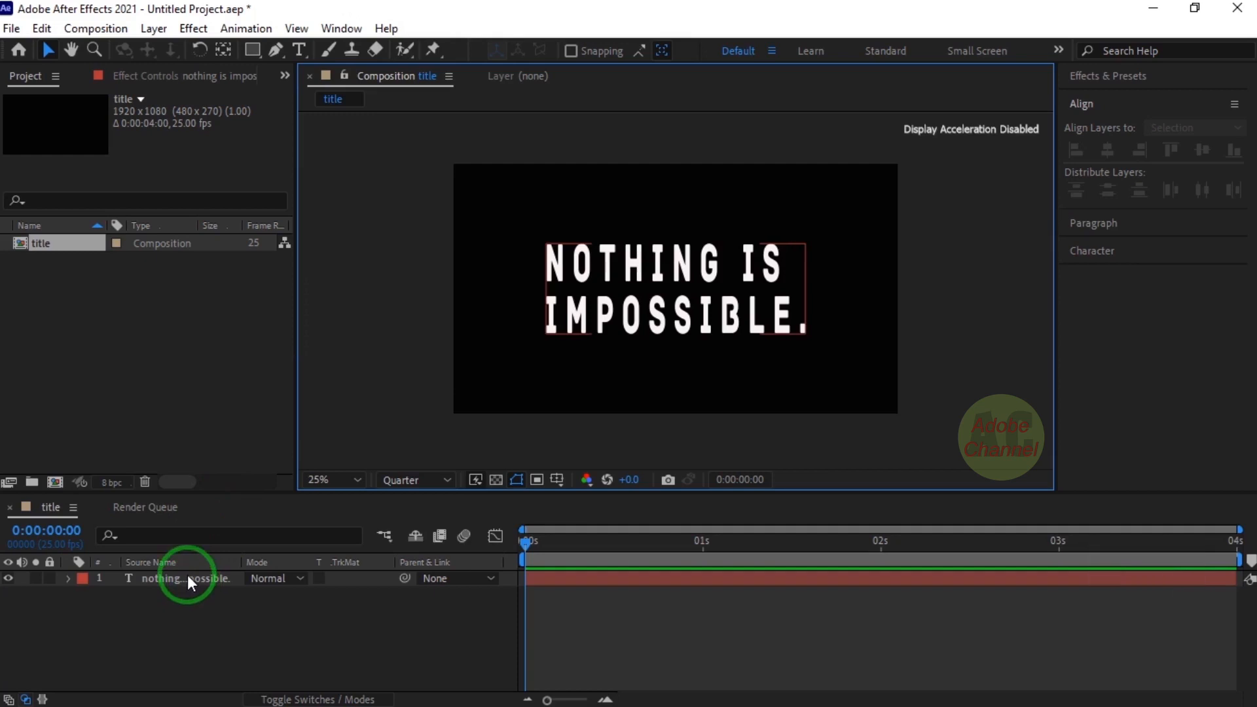
left_click(68, 578)
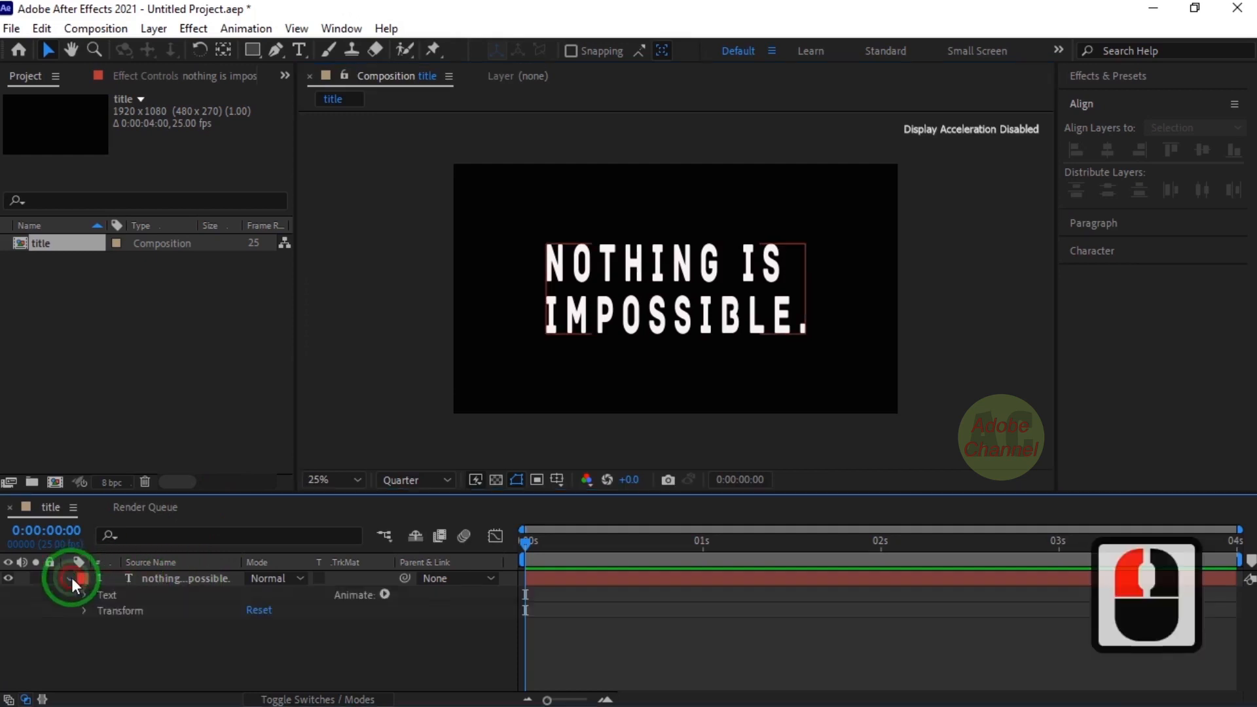
left_click(385, 594)
left_click(462, 462)
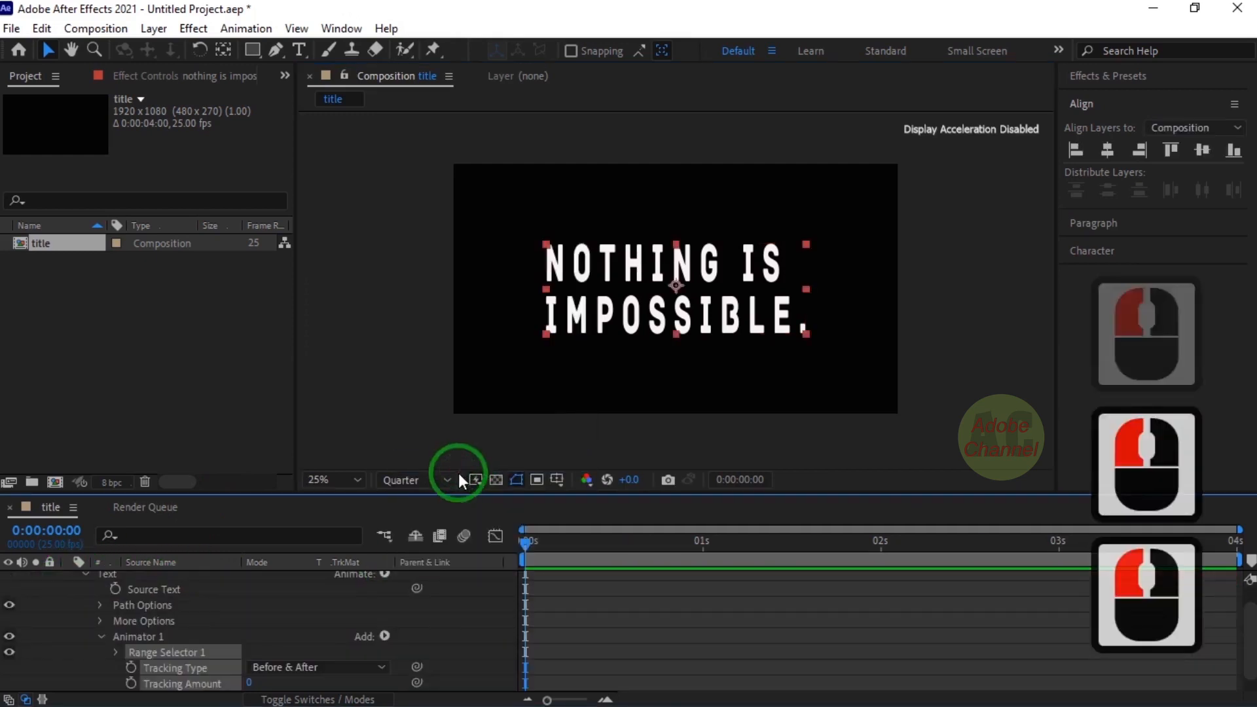
left_click(130, 667)
left_click(131, 683)
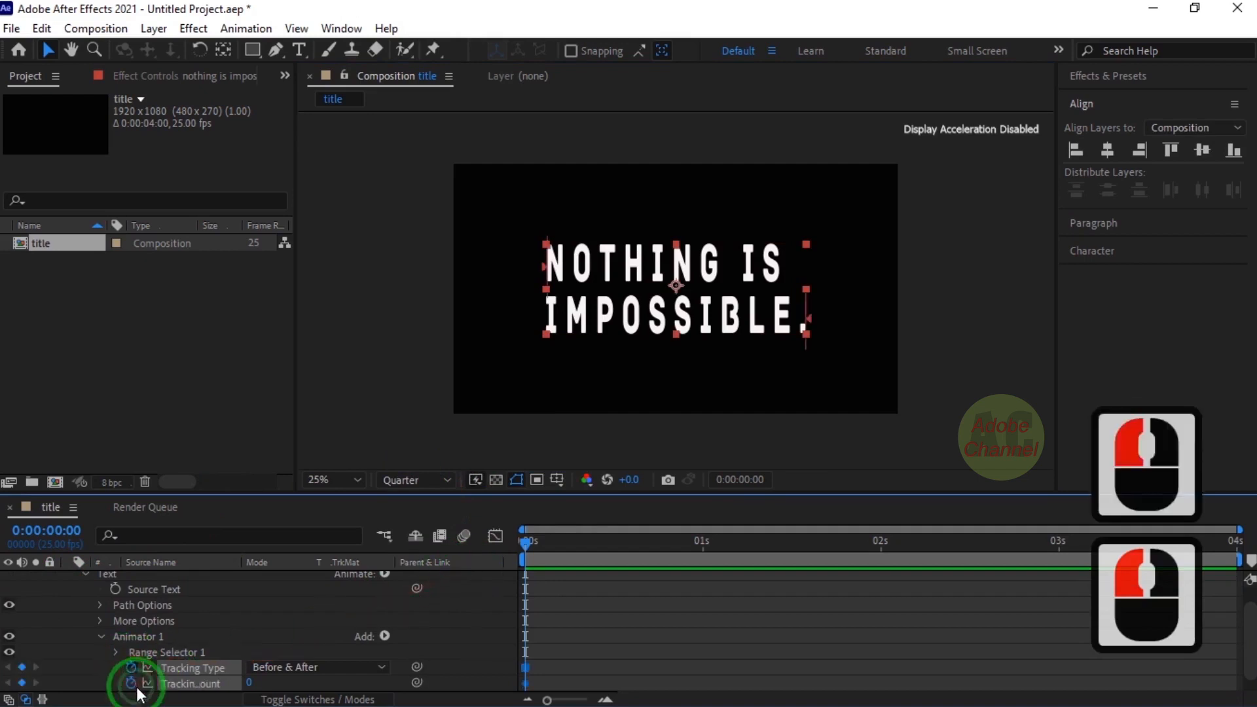
Set the text's Tracking Amount to 20 at 0:00:03:24.
left_click_drag(525, 542, 1240, 553)
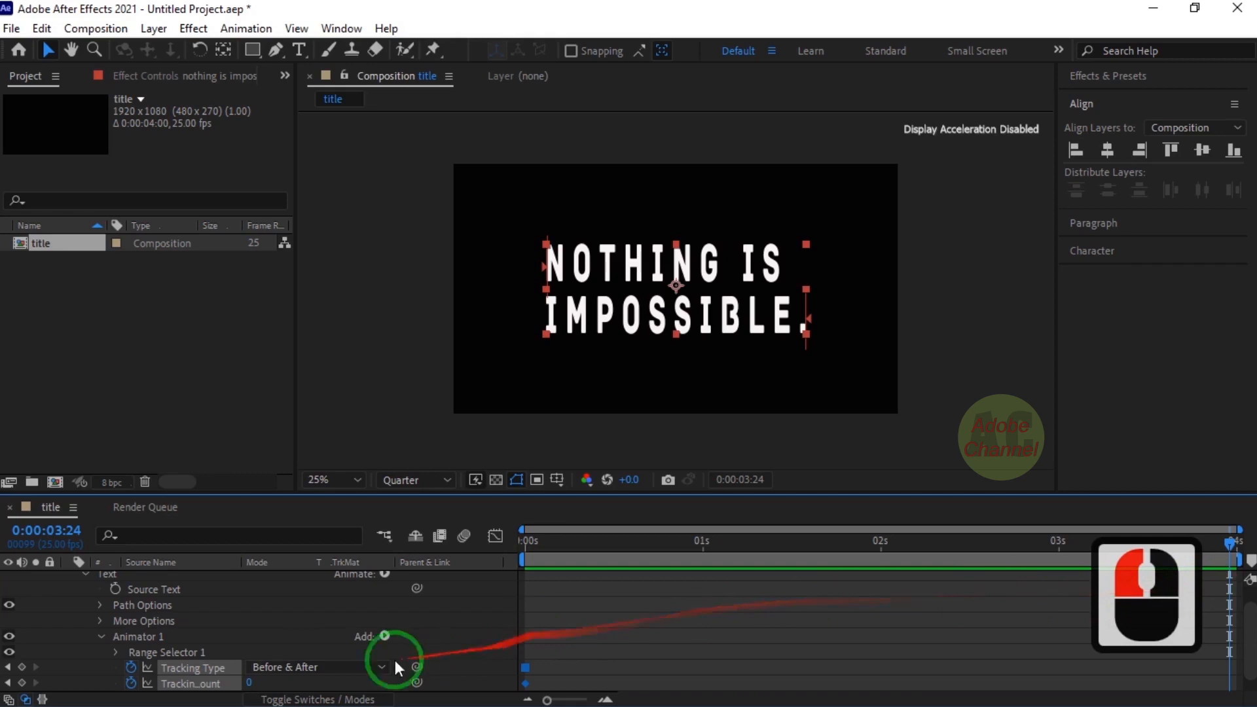
left_click(249, 682)
type("20")
left_click(328, 683)
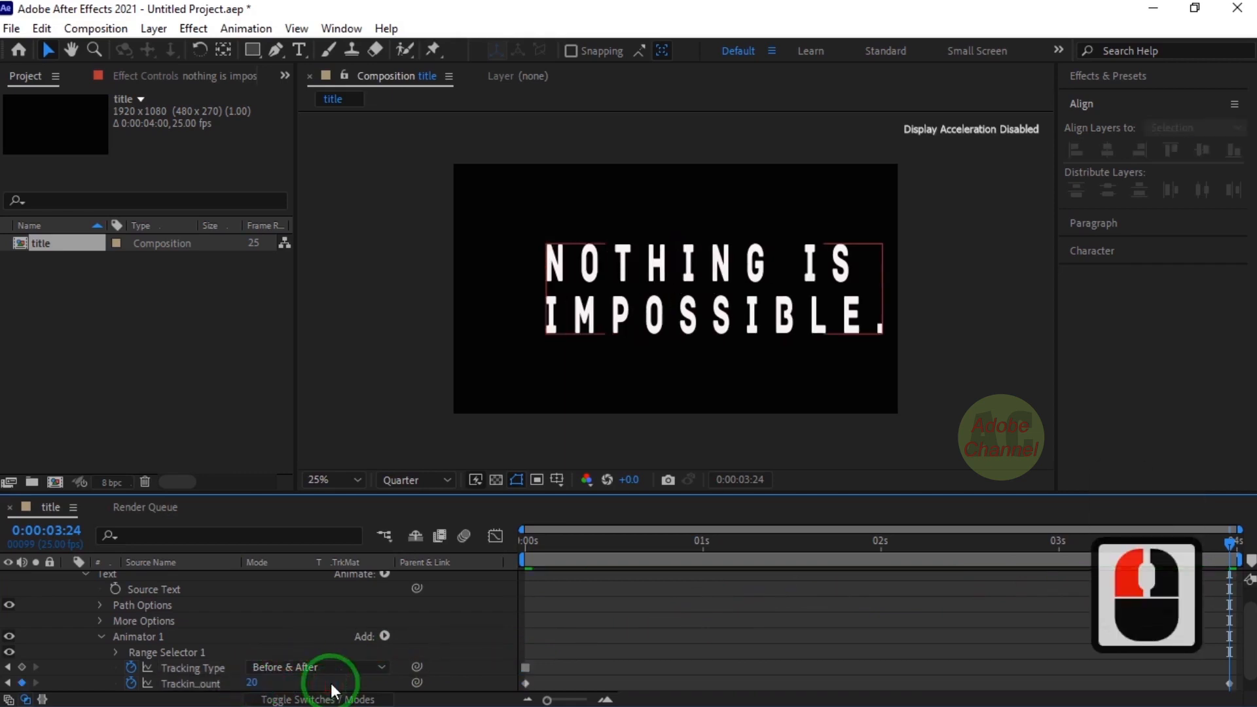
Reshape the Tracking Amount speed graph so the animation eases gradually into its last keyframe.
left_click(187, 684)
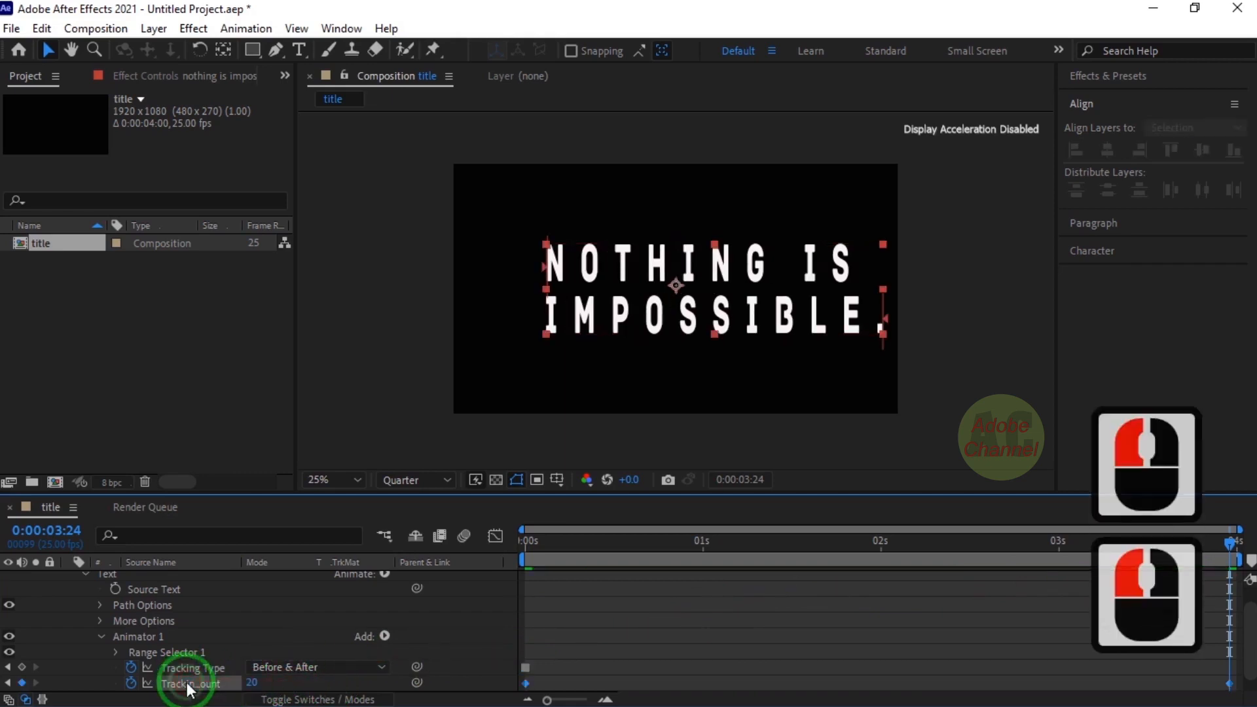
left_click(495, 536)
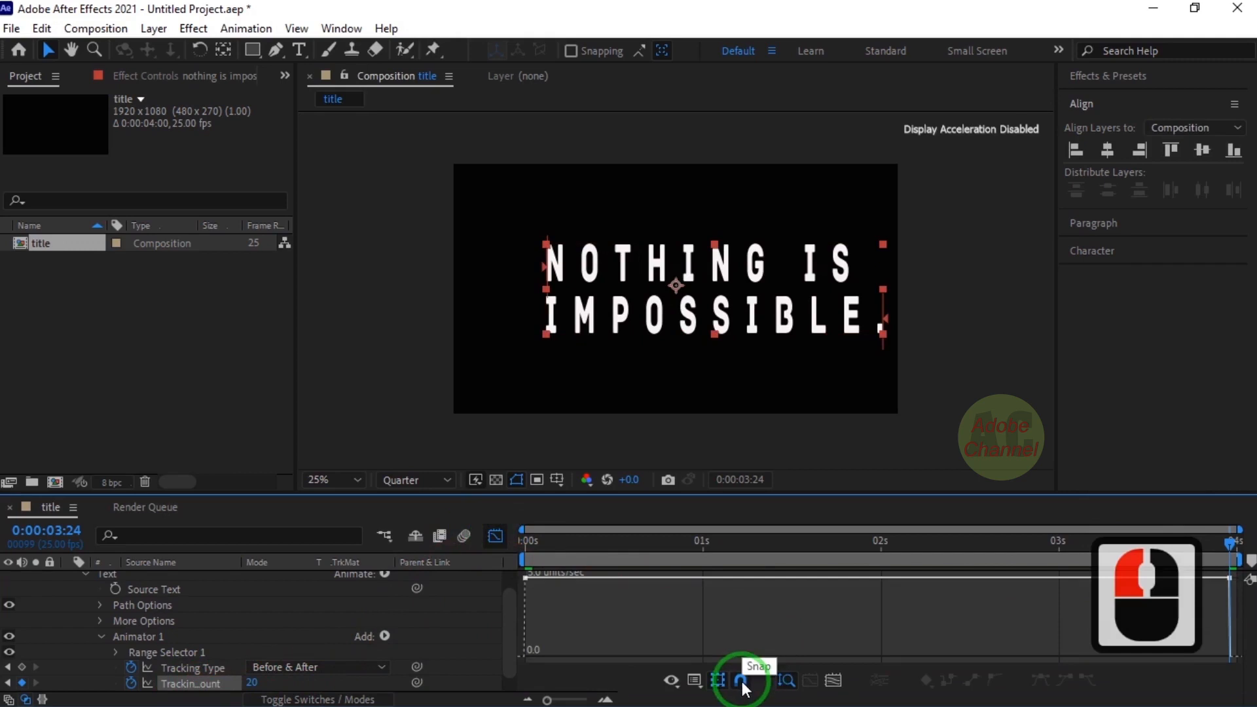
left_click(694, 681)
left_click(753, 503)
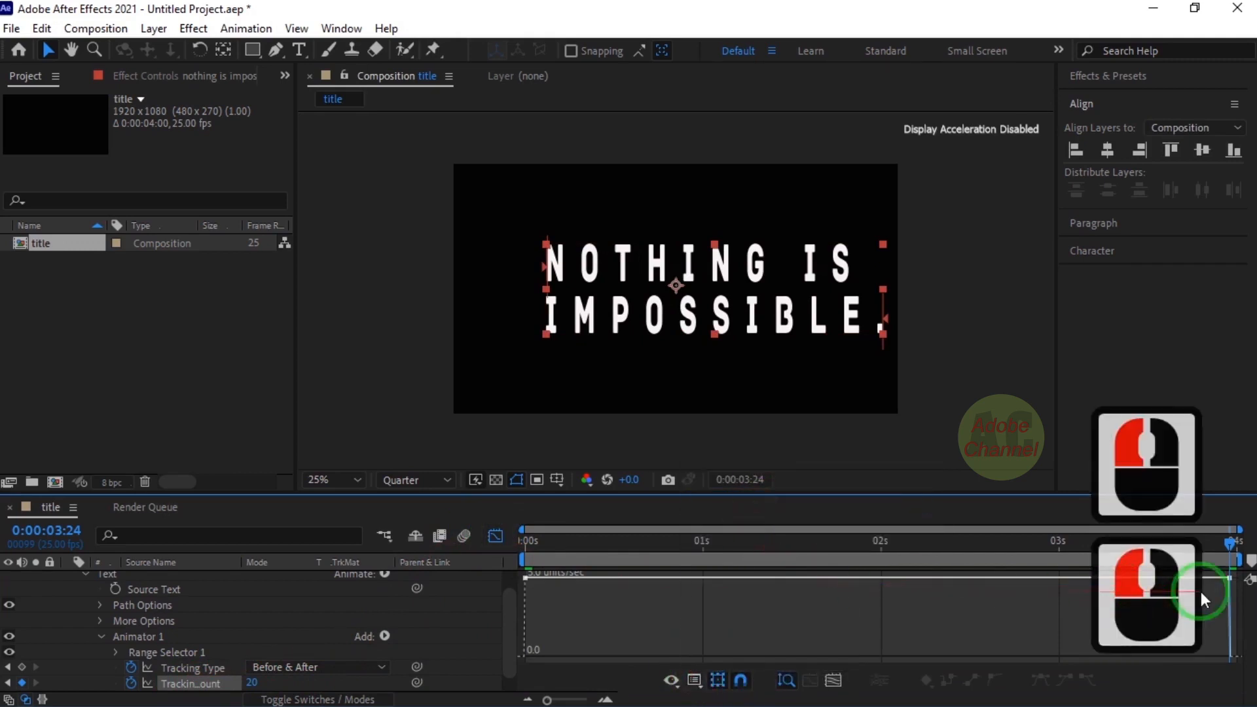
left_click_drag(1235, 595, 877, 653)
left_click(496, 540)
Create a new composition from the "title" composition and rename it "title anim".
left_click_drag(56, 241, 59, 483)
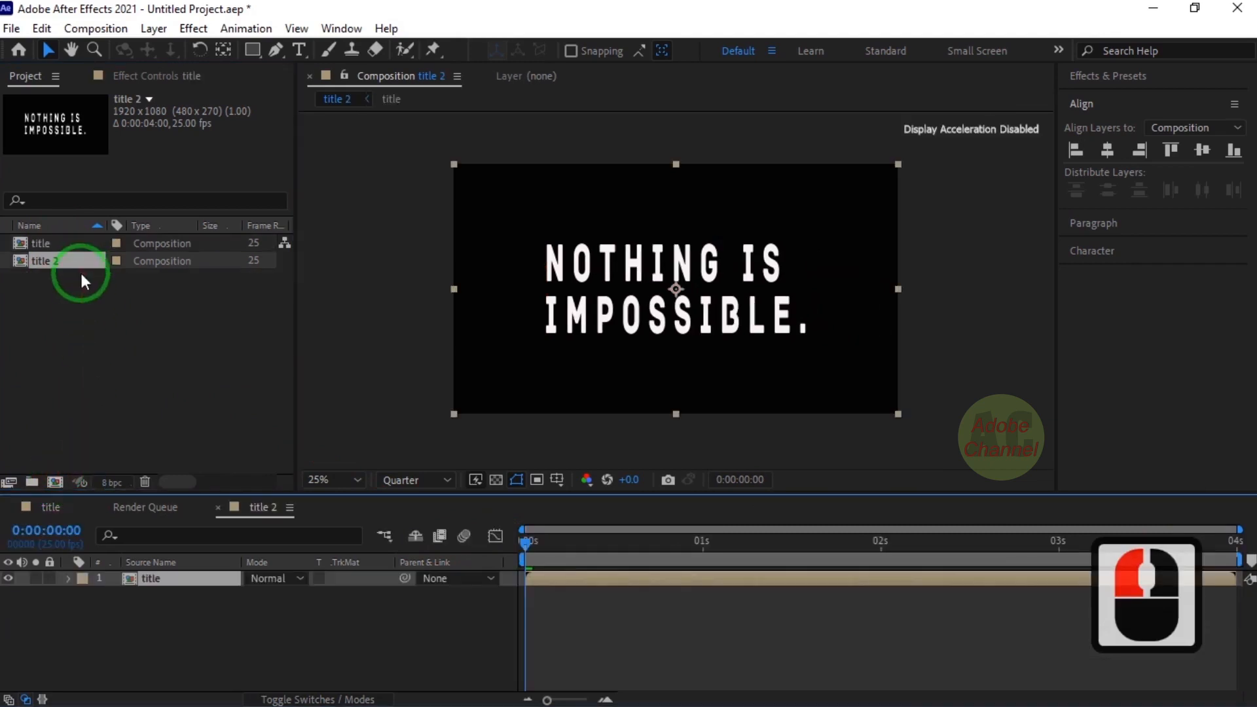
right_click(71, 269)
left_click(118, 482)
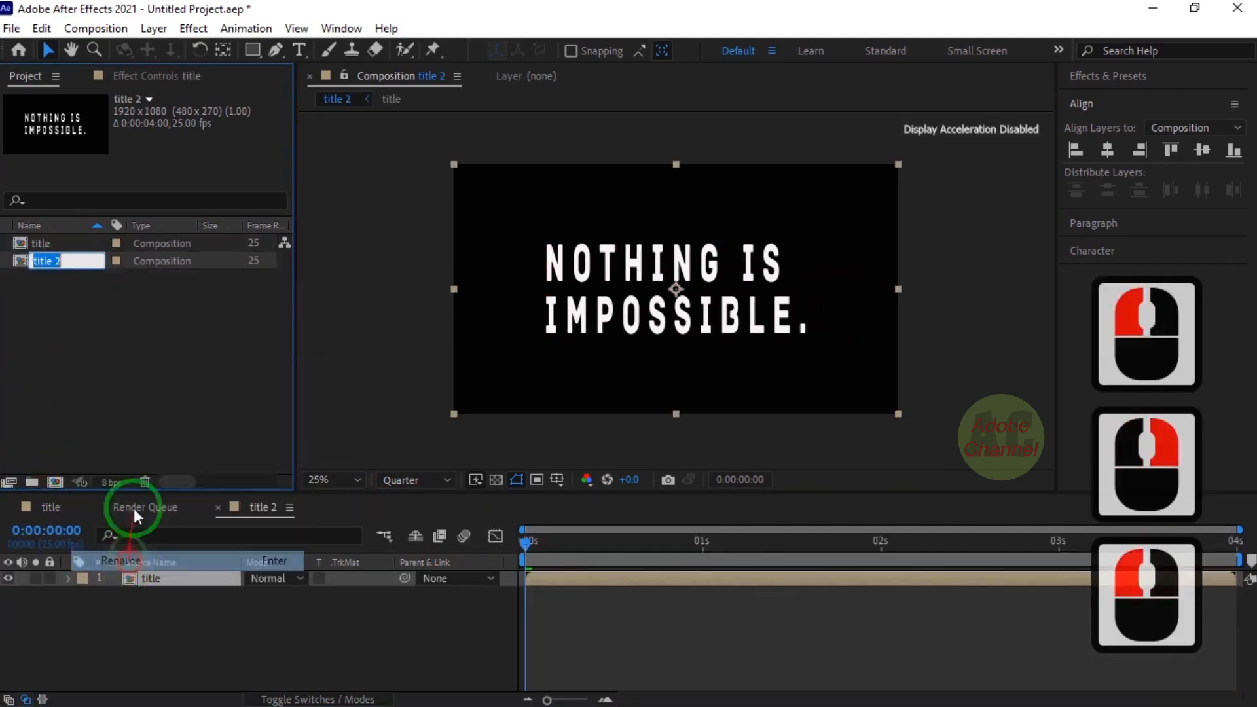
left_click(75, 262)
key("BackSpace")
key("BackSpace")
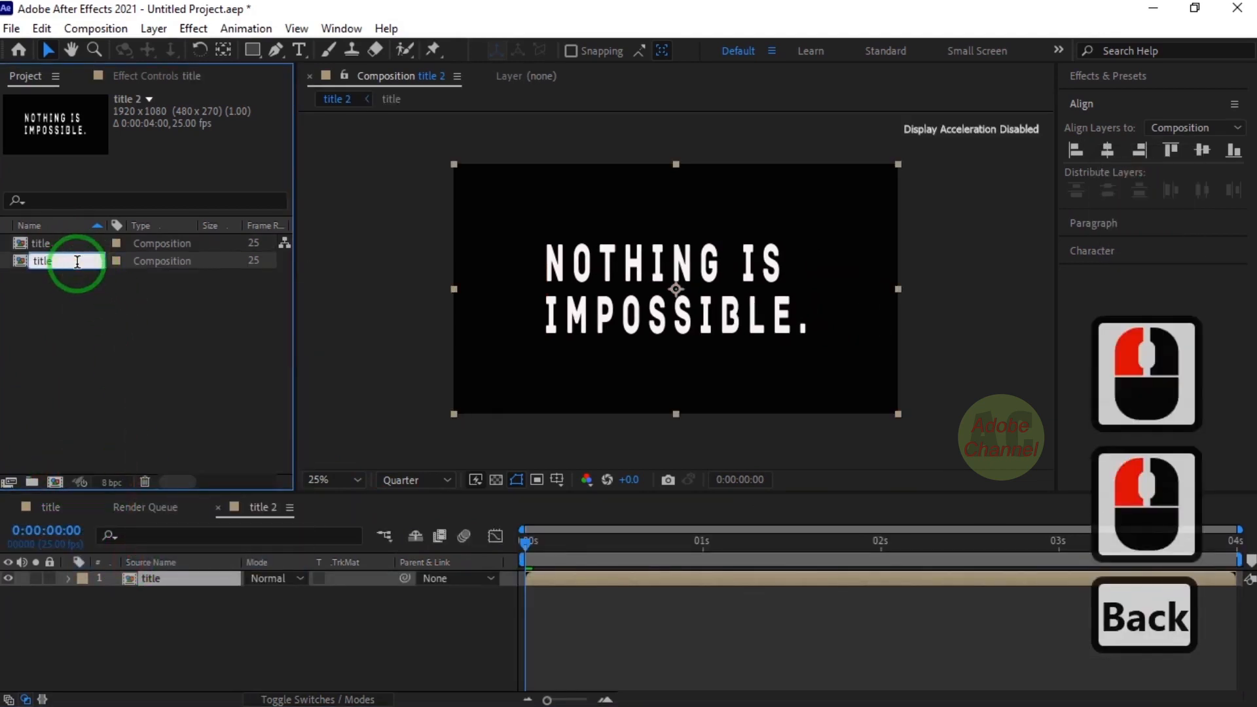
type("anim")
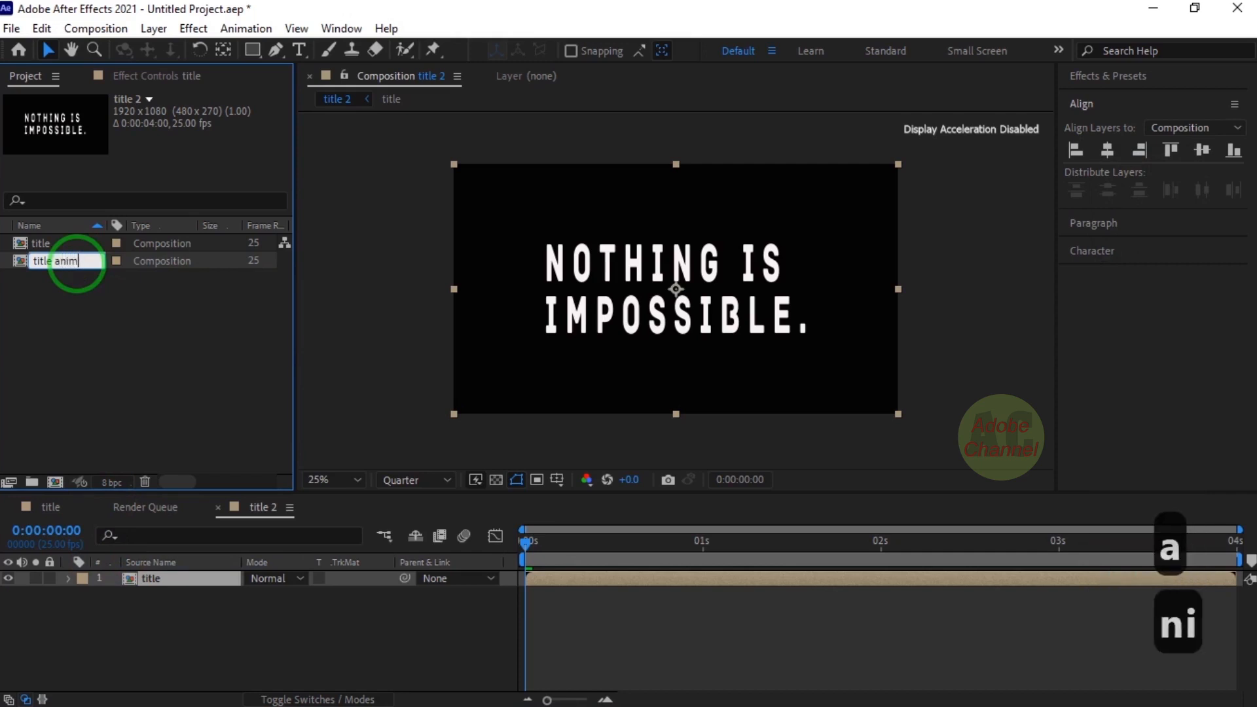
left_click(104, 304)
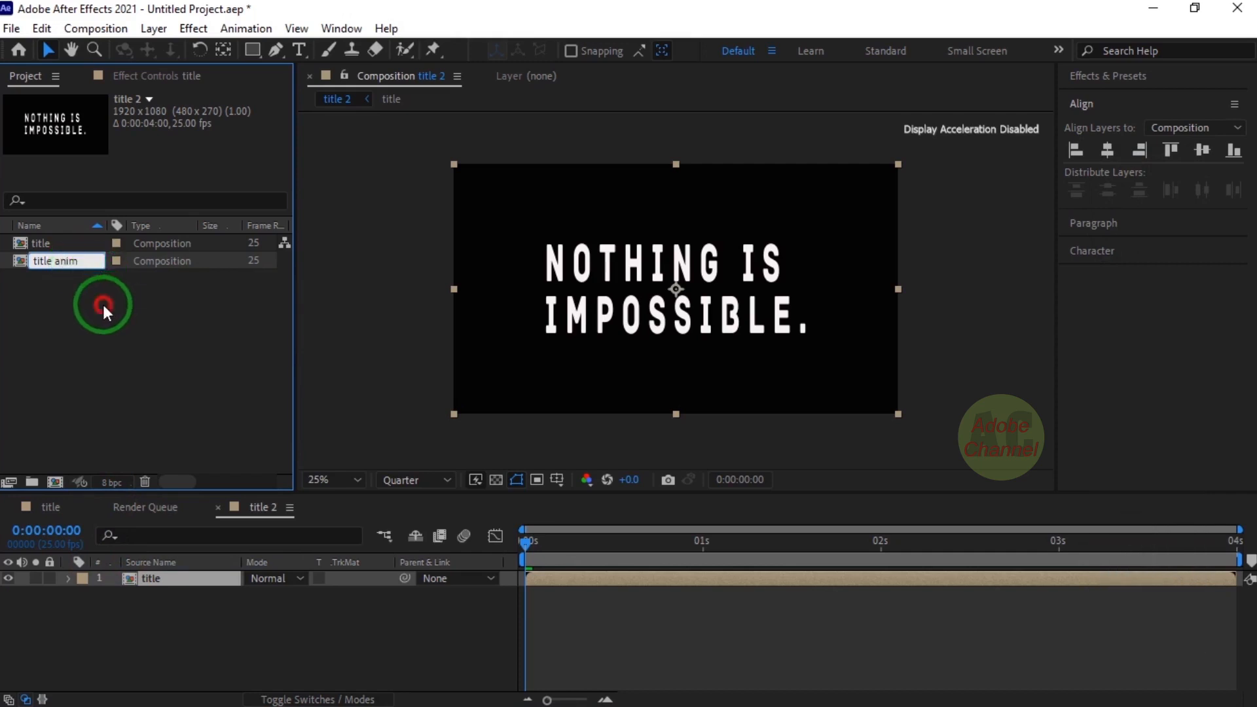
Find the CC Mr. Mercury effect and apply it to the title layer.
left_click(1123, 76)
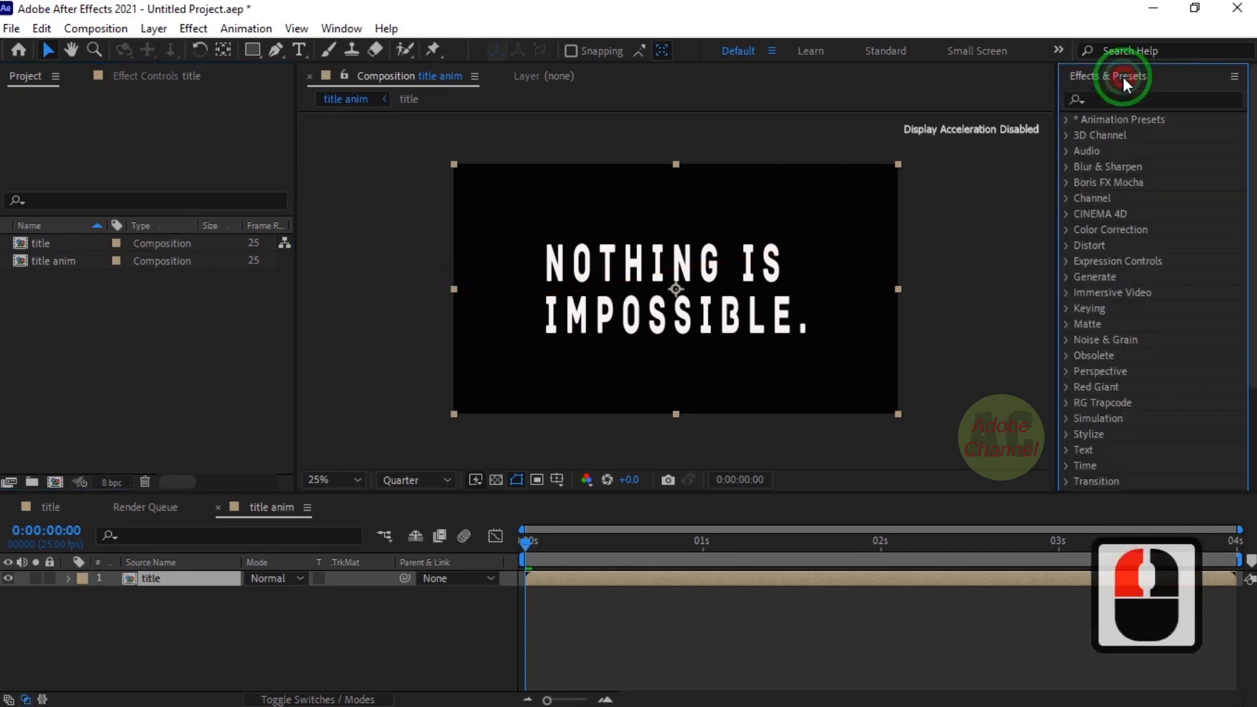
left_click(1104, 99)
type("cc mr")
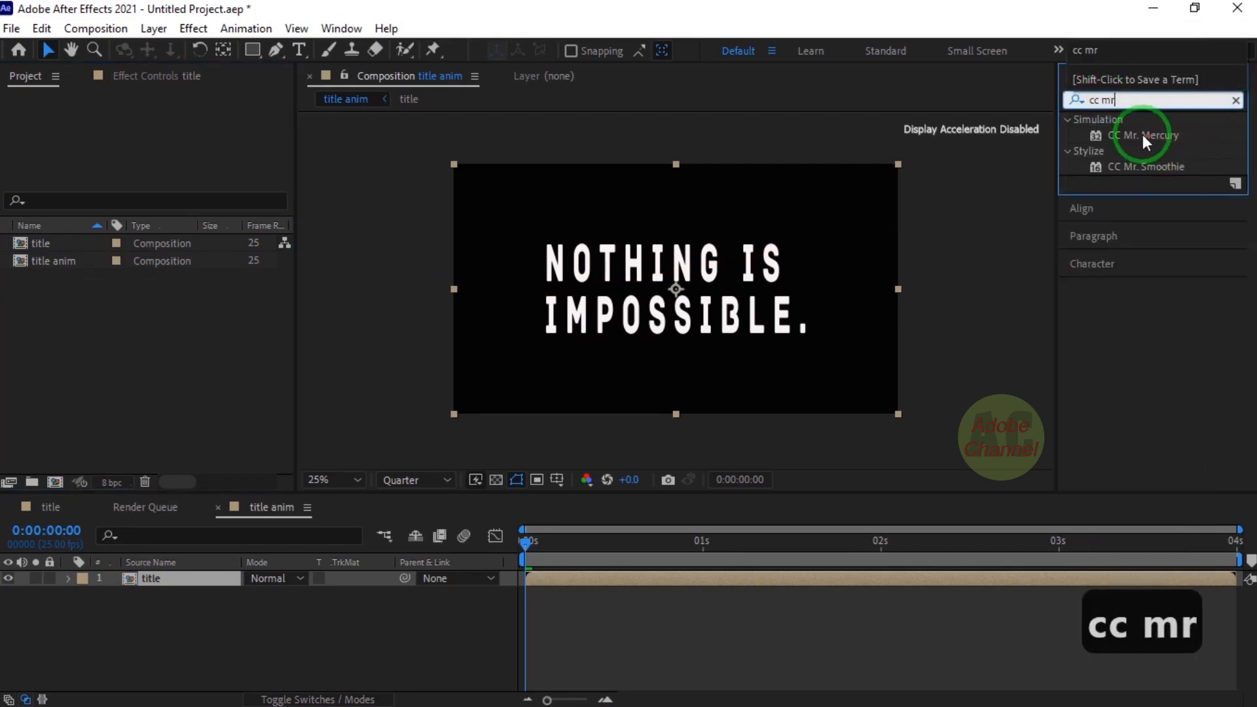
double_click(1144, 136)
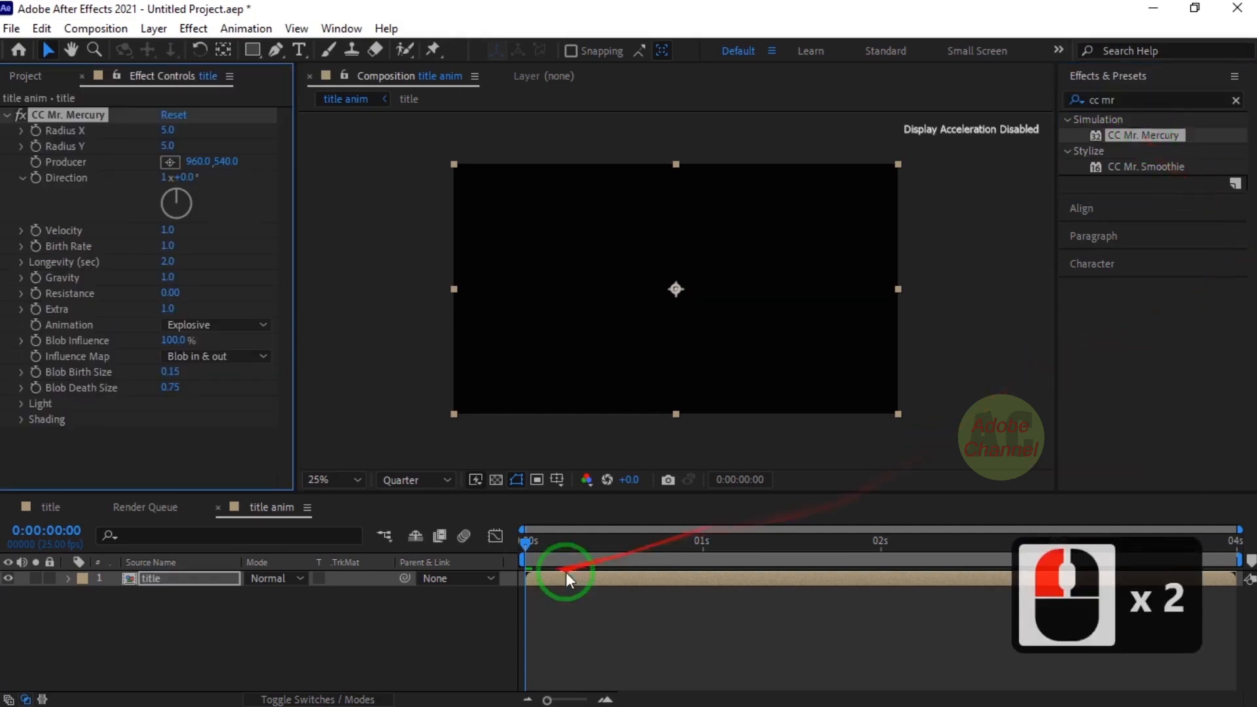
With the time at 0:00:01:15, set CC Mr. Mercury's Radius X to 138 and Radius Y to 50.
left_click_drag(522, 544, 809, 543)
left_click(169, 130)
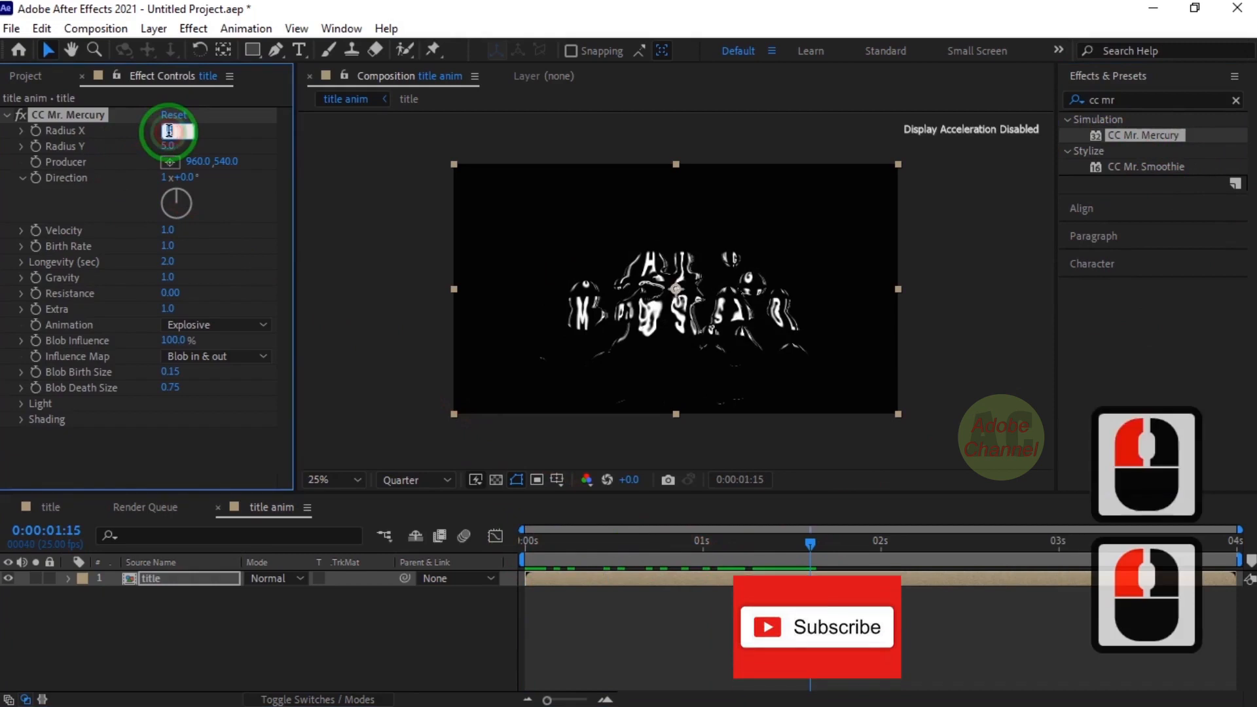
type("138")
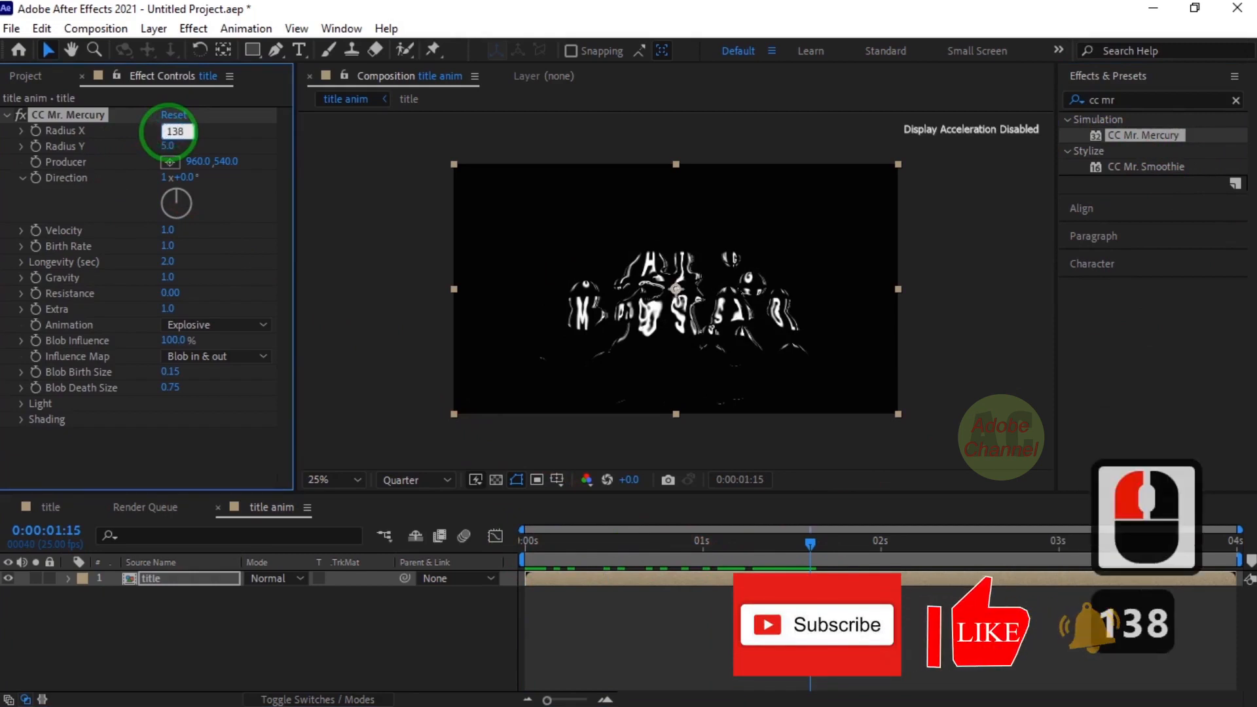
left_click(169, 146)
type("50")
Place CC Mr. Mercury's Producer point at the top centre of the frame, about 956, 20, and set Velocity to 0.5.
left_click(171, 162)
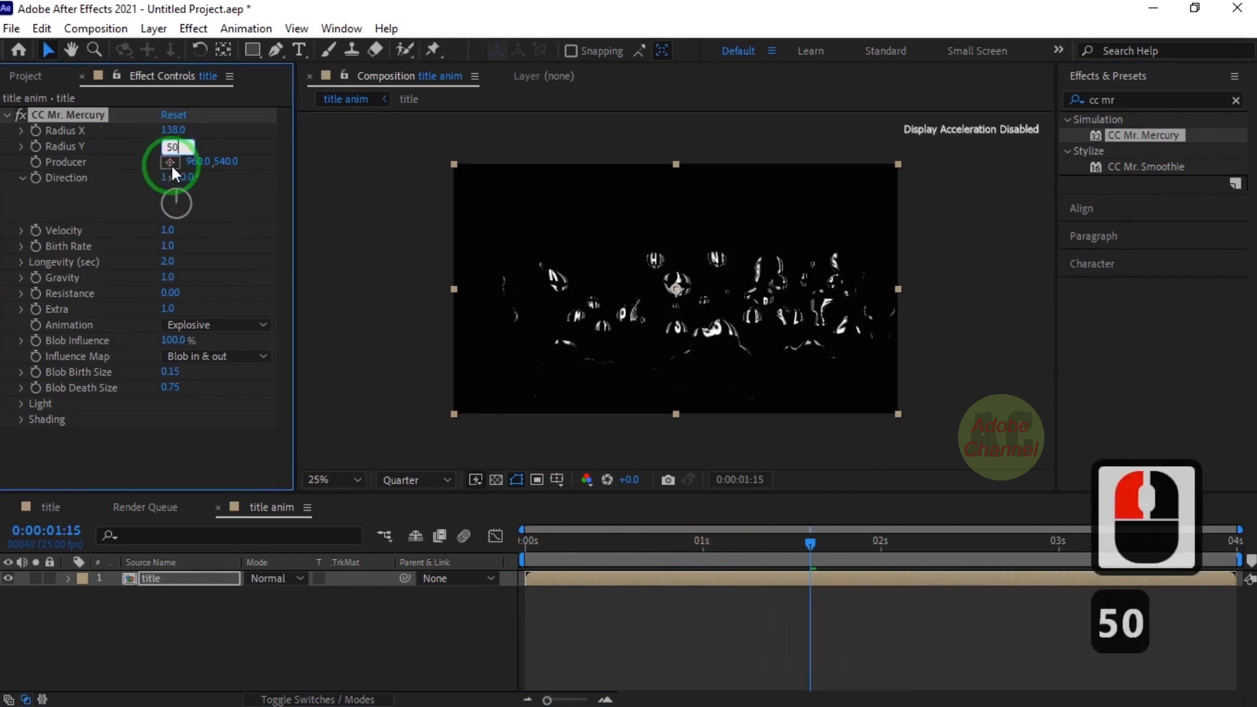
left_click(676, 167)
left_click(674, 169)
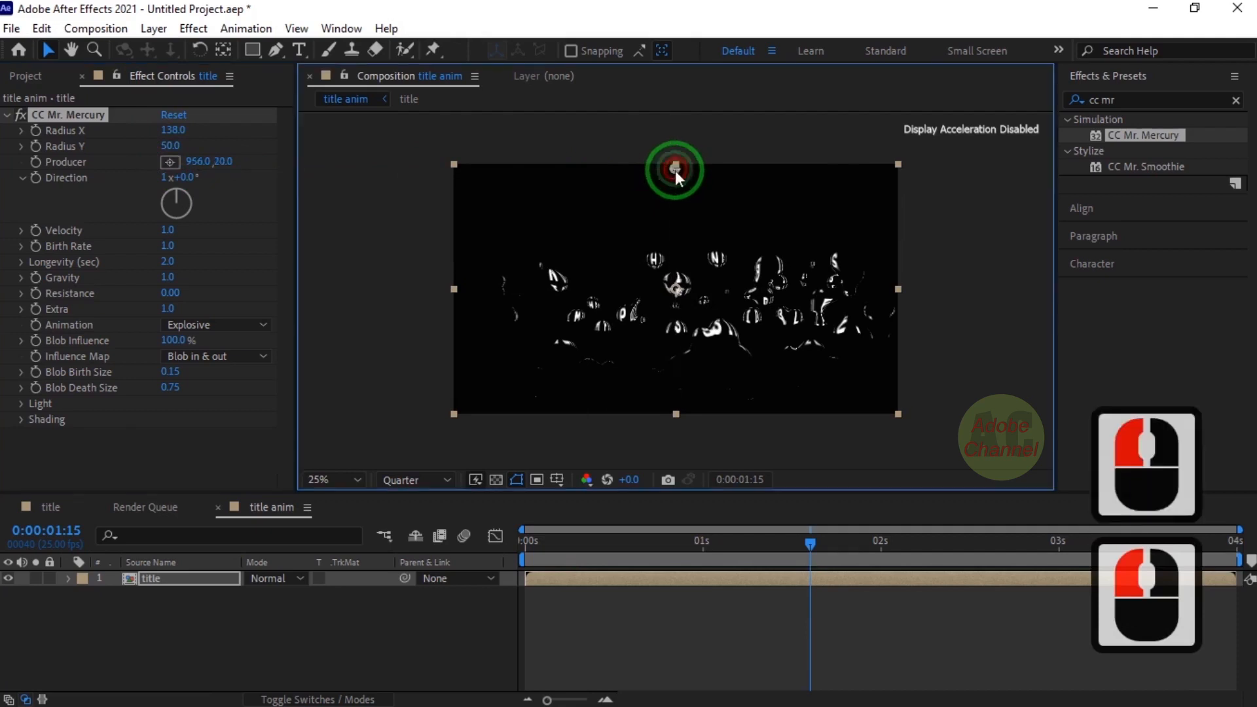
left_click(164, 234)
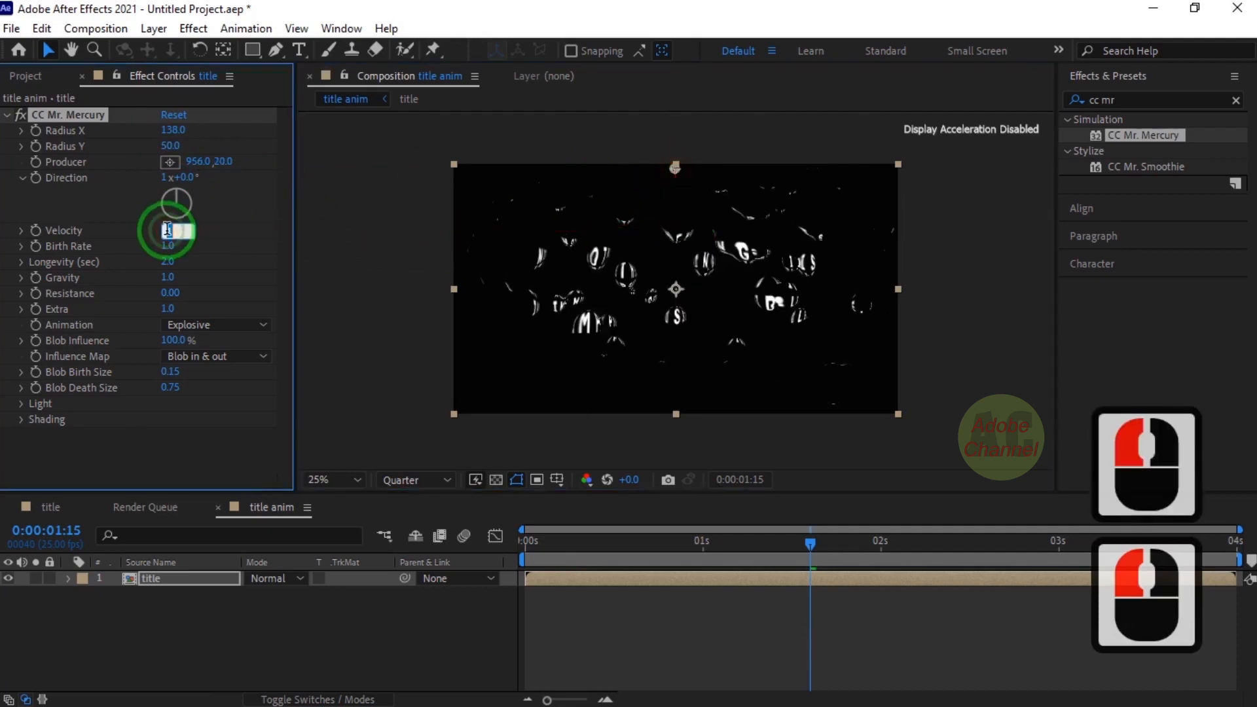
type("0.5")
left_click(207, 235)
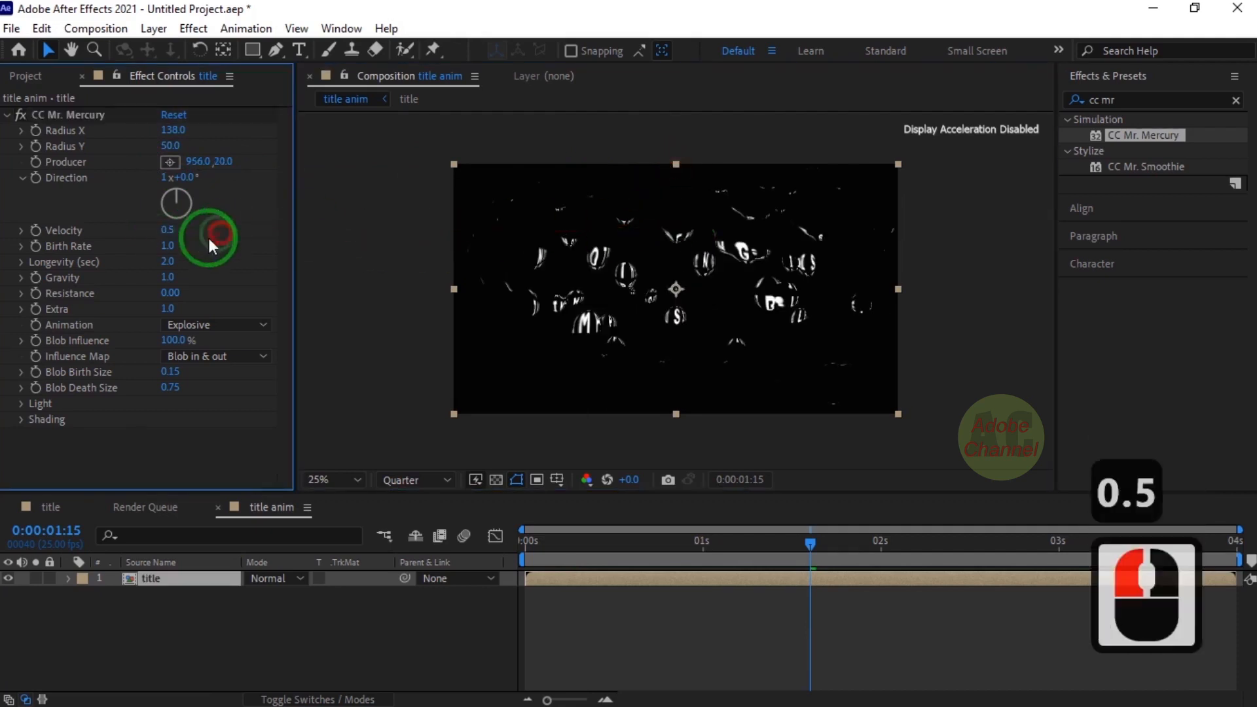
Set CC Mr. Mercury's Gravity to 0.5 and its Animation mode to Twirly.
left_click(169, 278)
type("0.5")
left_click(225, 280)
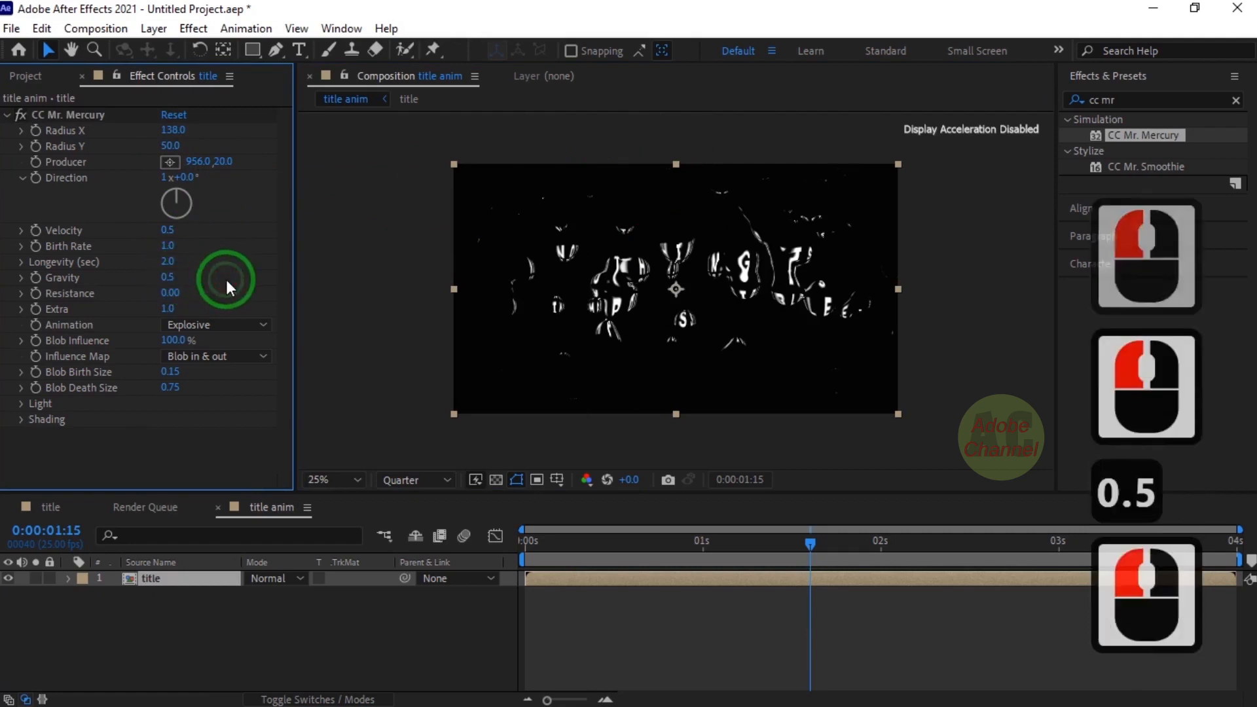
left_click(261, 324)
left_click(218, 412)
Set CC Mr. Mercury's Blob Birth Size to 1.45 and Blob Death Size to 1.15.
type("1.4")
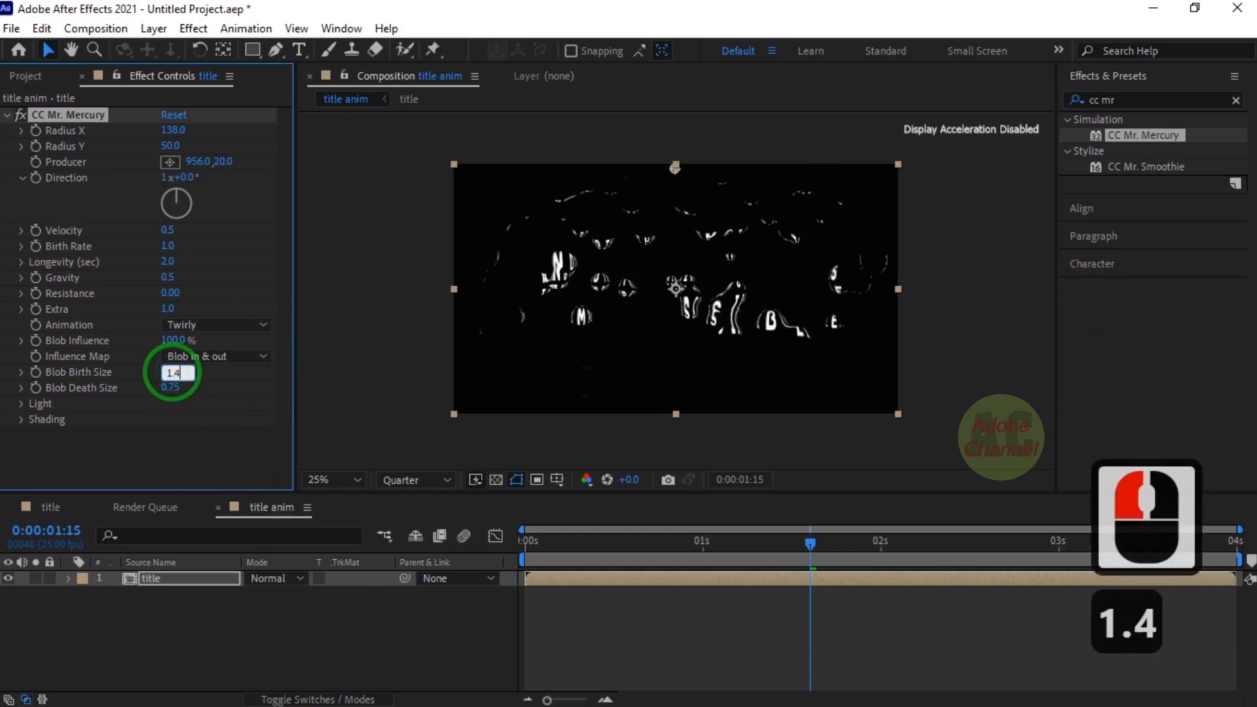
left_click(171, 387)
type("1")
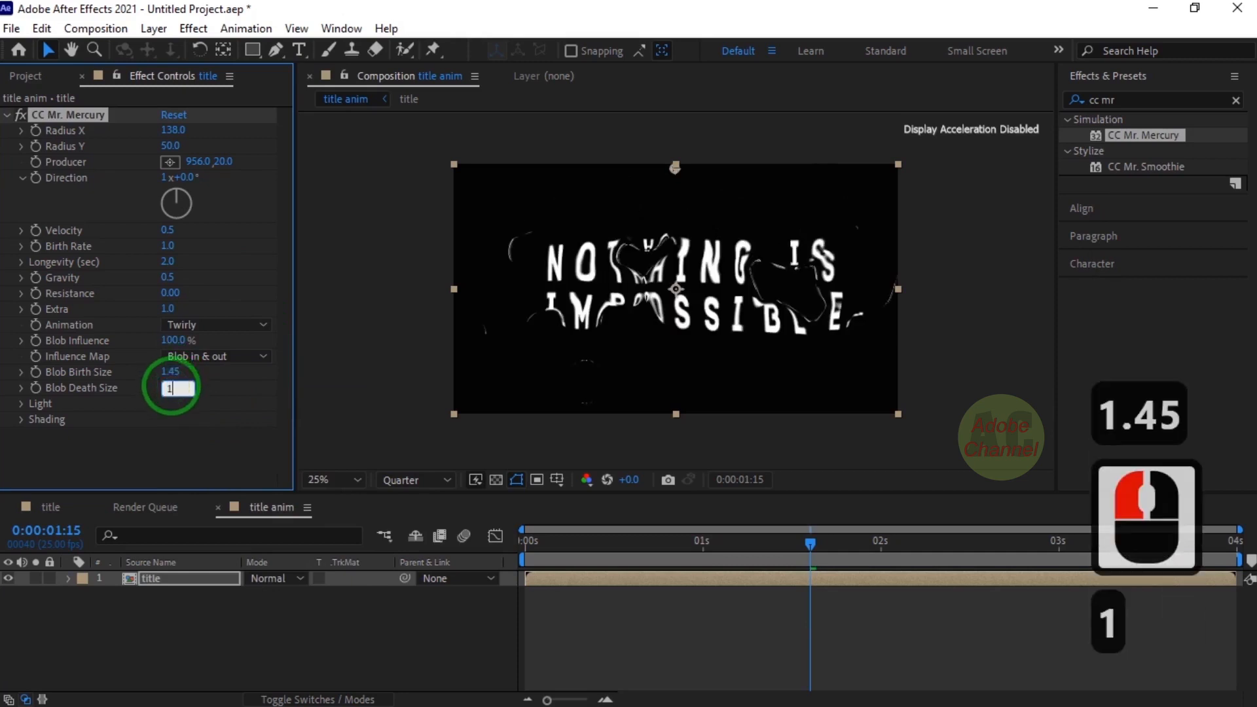
type(".15")
left_click(867, 568)
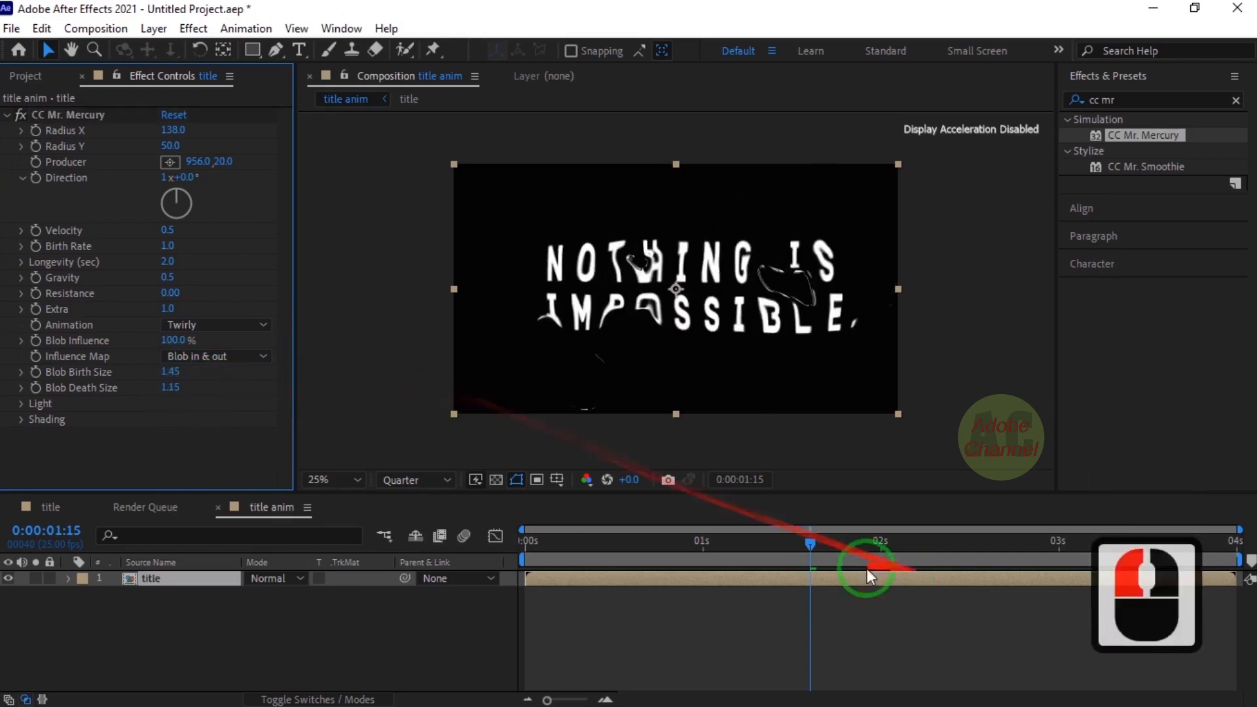
Add starting keyframes for Blob Birth Size and Blob Death Size at 0:00:00:00.
left_click_drag(811, 543, 481, 541)
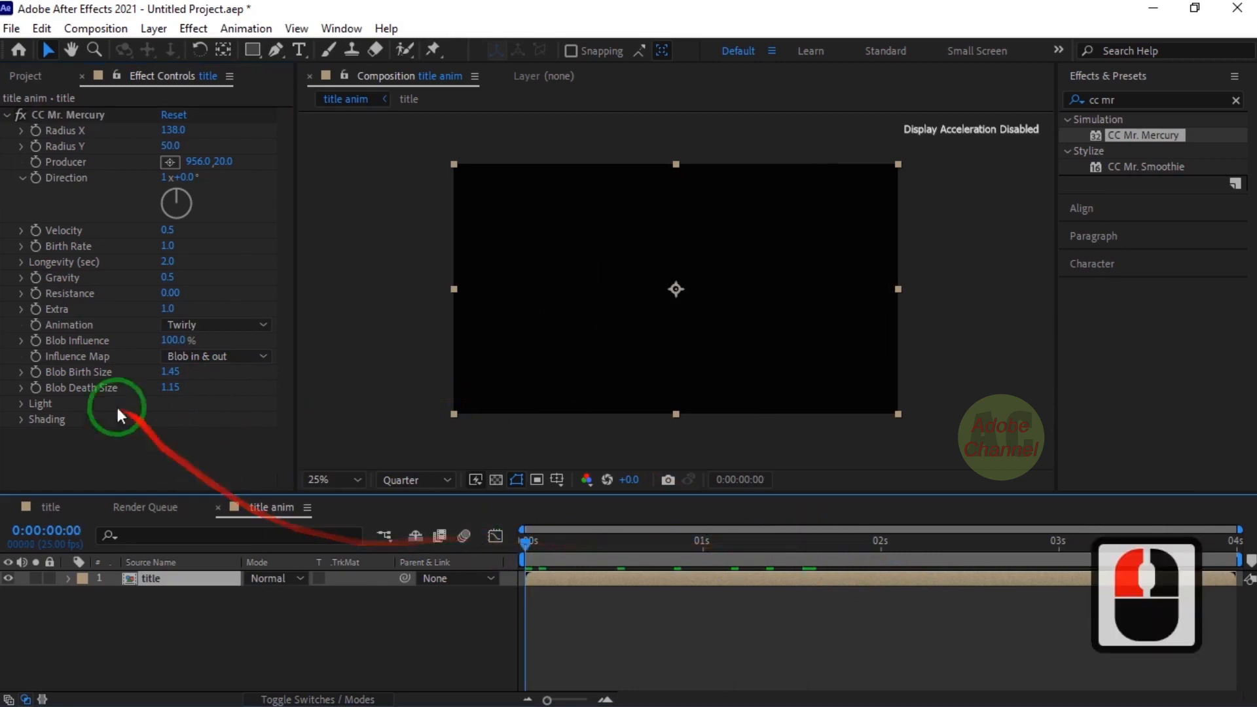
left_click(36, 387)
left_click(35, 371)
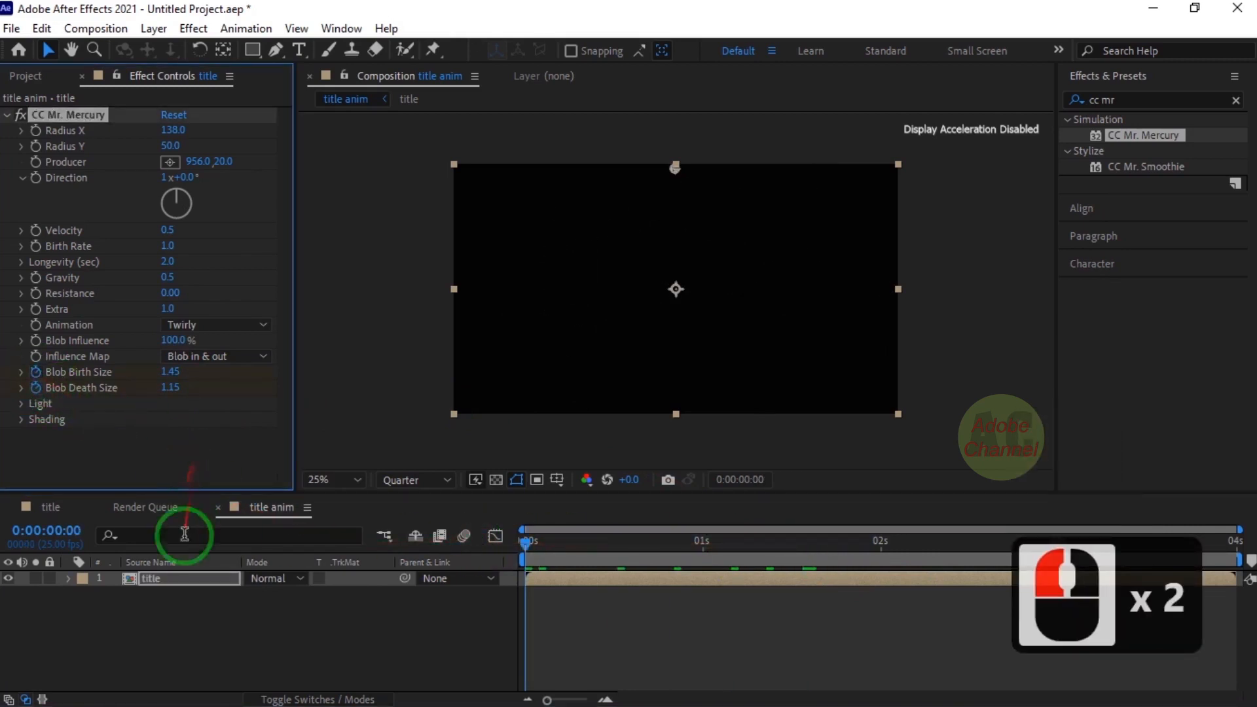
Reveal the title layer's keyframed properties and keyframe both Blob Birth Size and Blob Death Size at 2 at 0:00:02:00.
left_click(191, 578)
key("u")
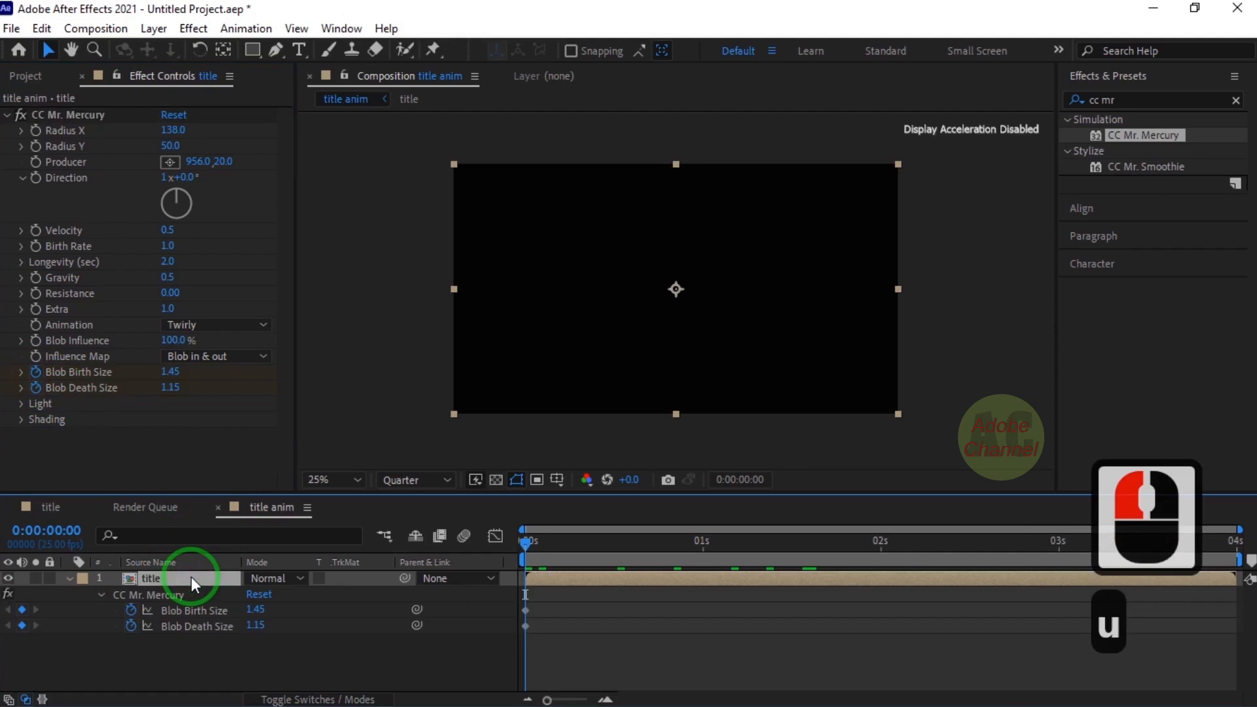
left_click_drag(523, 538, 881, 583)
left_click(256, 609)
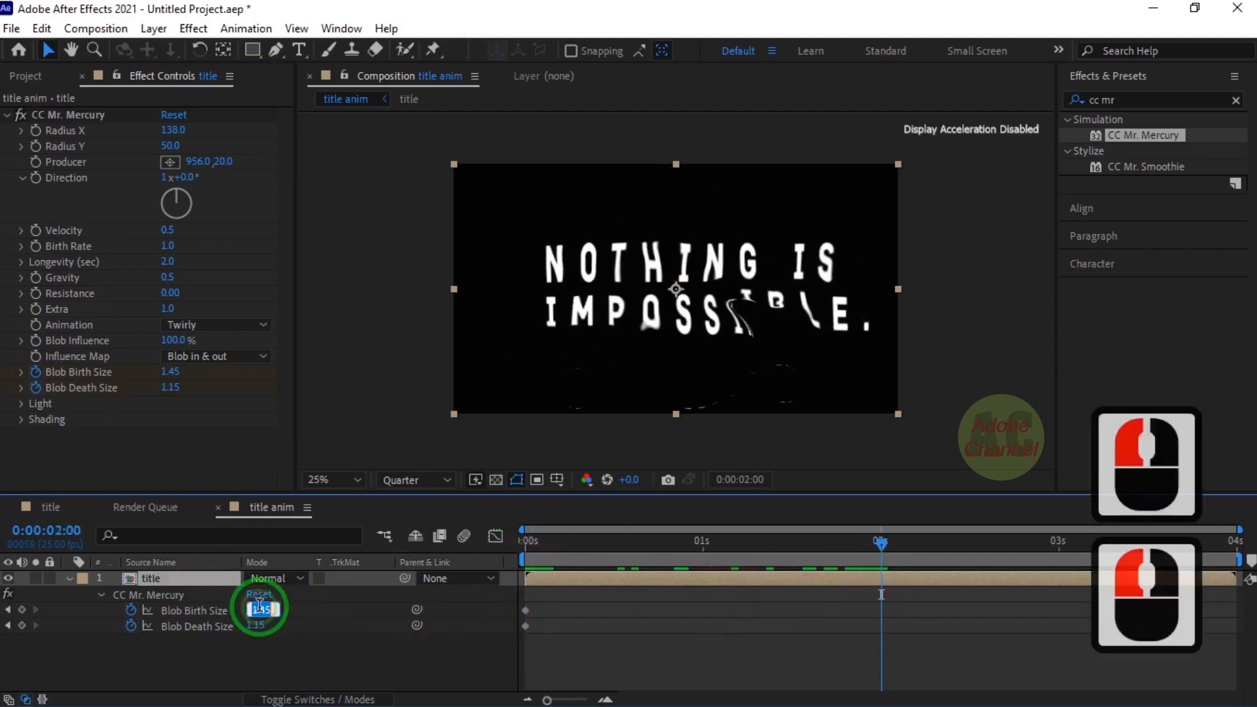
type("2")
left_click(258, 625)
type("2")
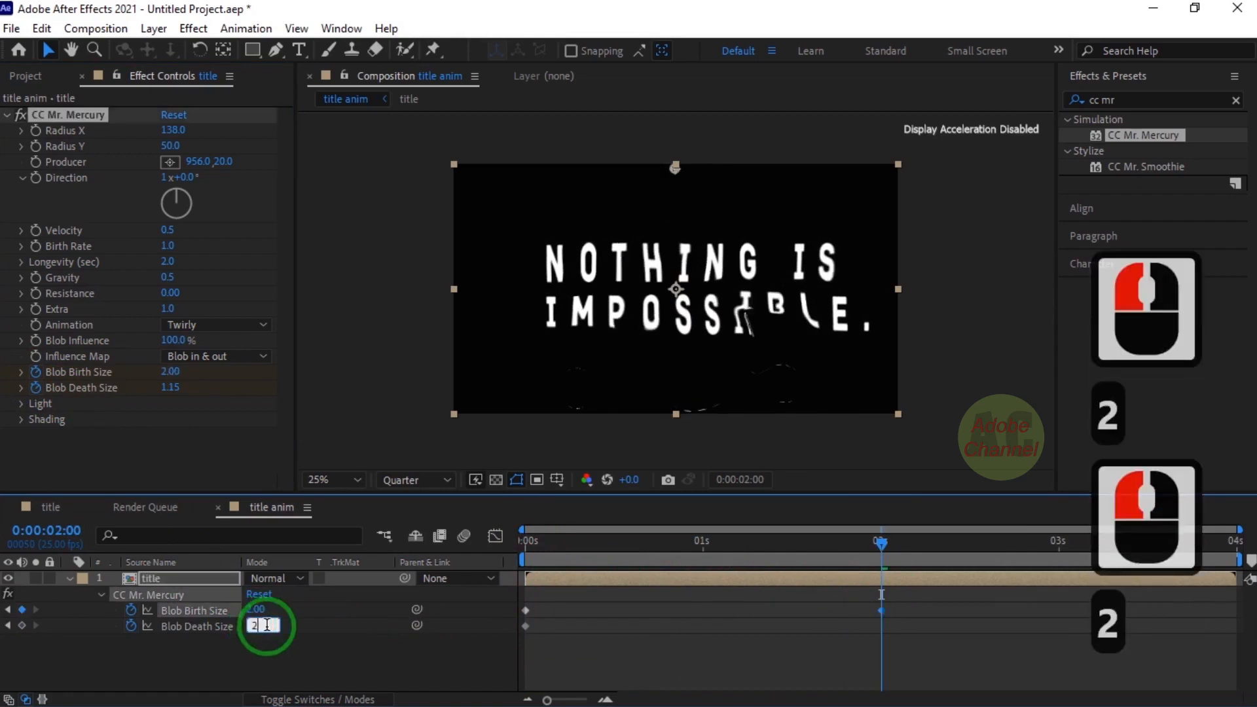
Find the Roughen Edges effect and apply it to the title layer.
left_click(1087, 104)
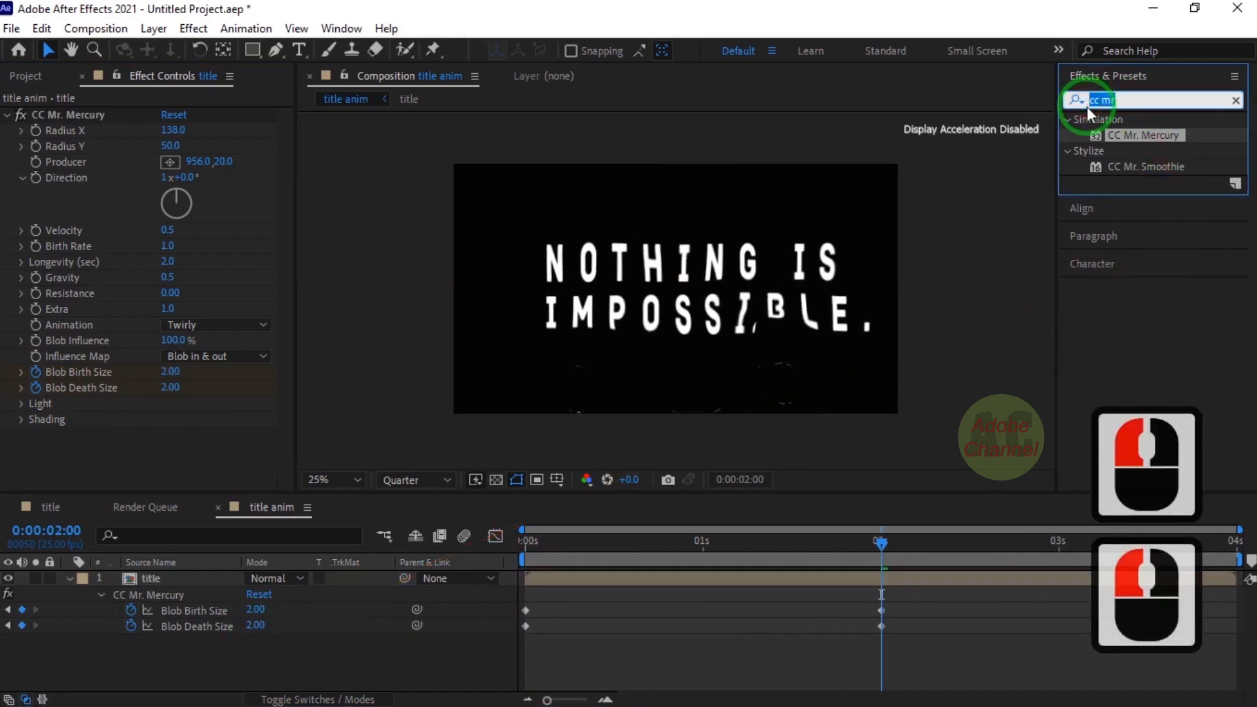
type("rough")
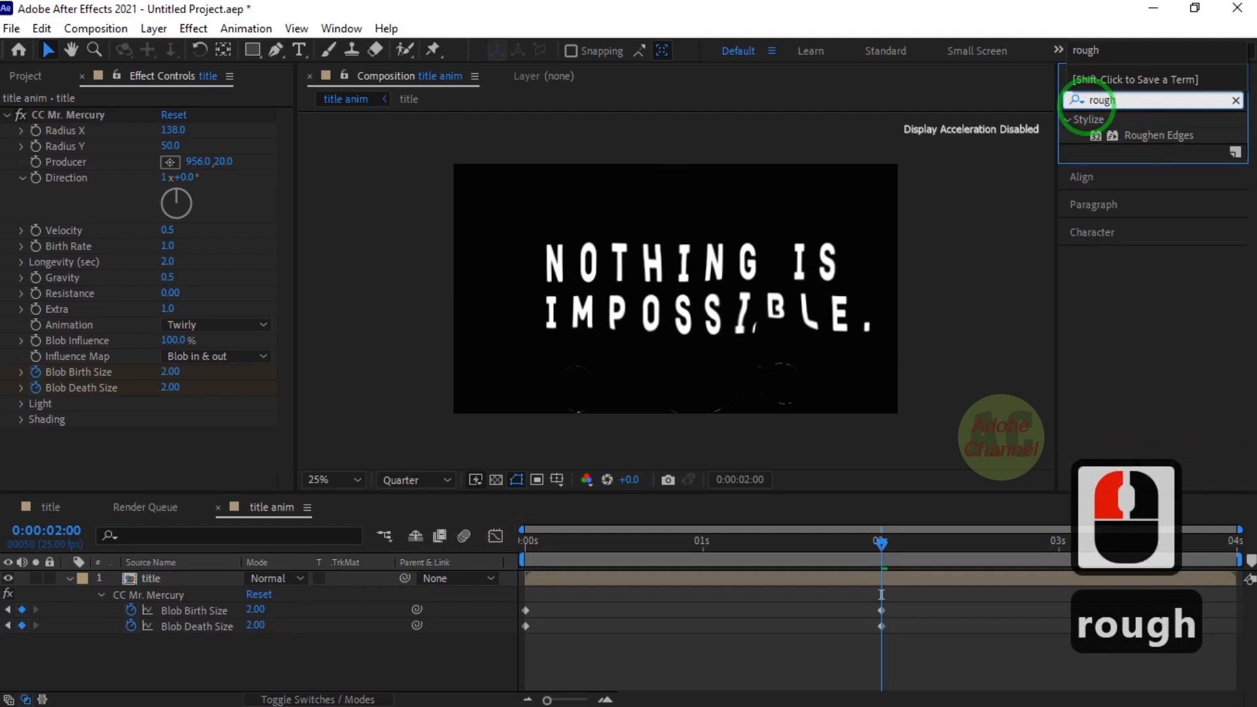
left_click_drag(1138, 134, 218, 587)
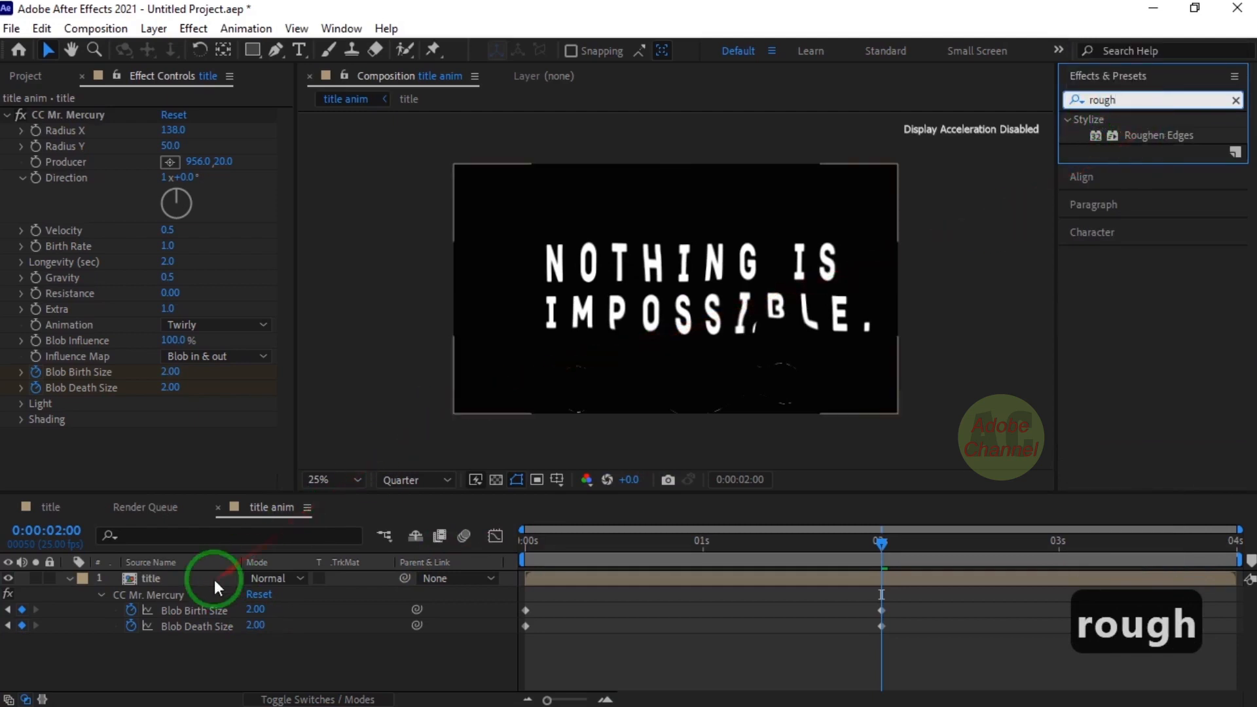
left_click(216, 584)
double_click(1159, 135)
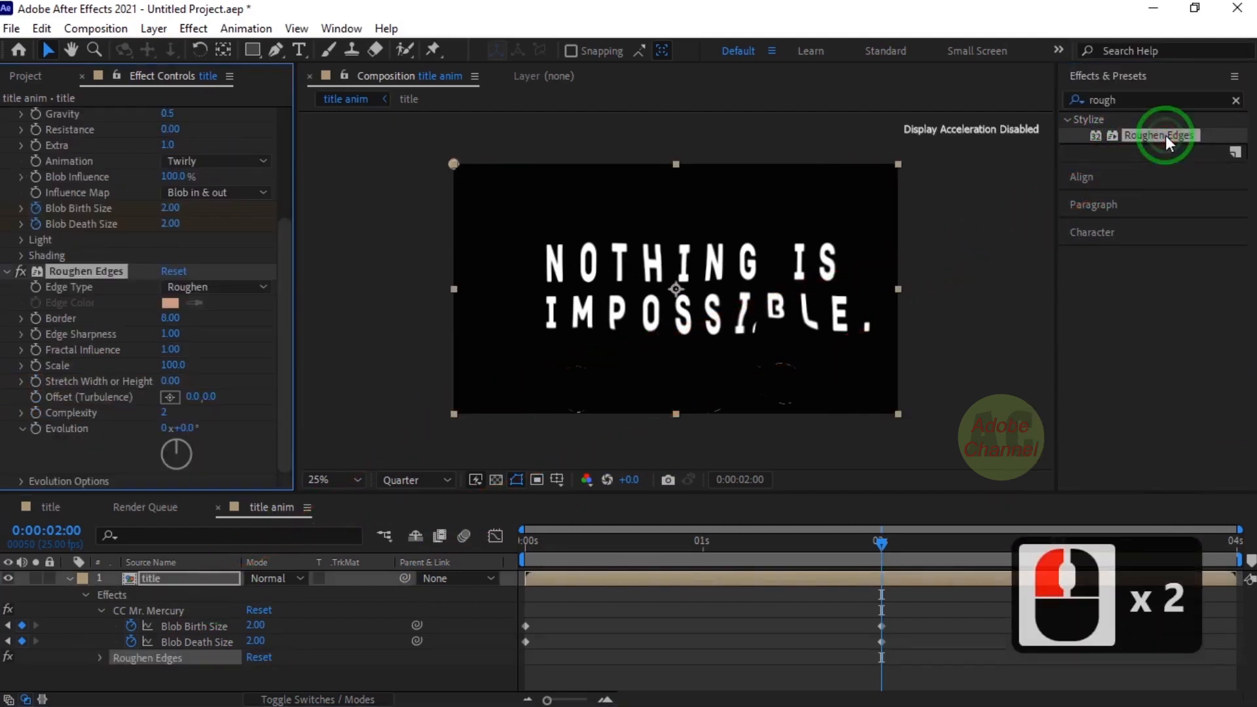
Set Roughen Edges' Border to 0.2, Scale to 30 and Complexity to 10.
left_click(173, 319)
type("0.2")
left_click(208, 327)
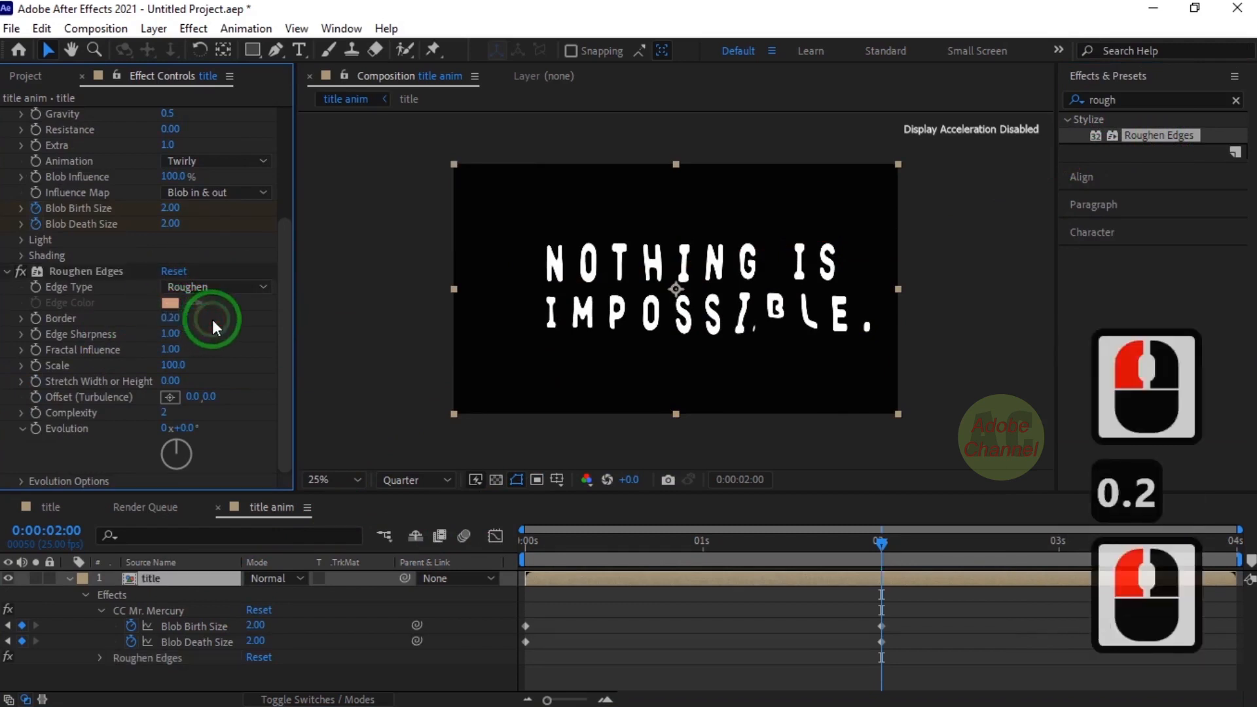
left_click(174, 366)
type("30")
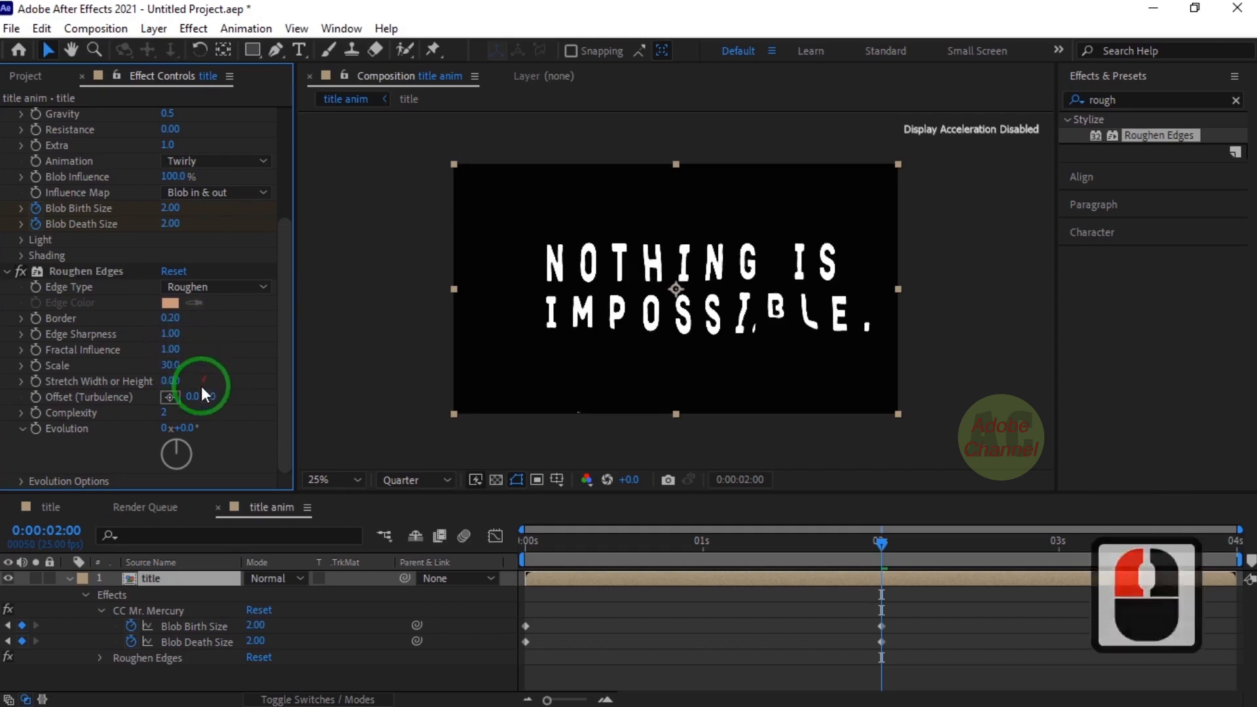
left_click(170, 411)
type("10")
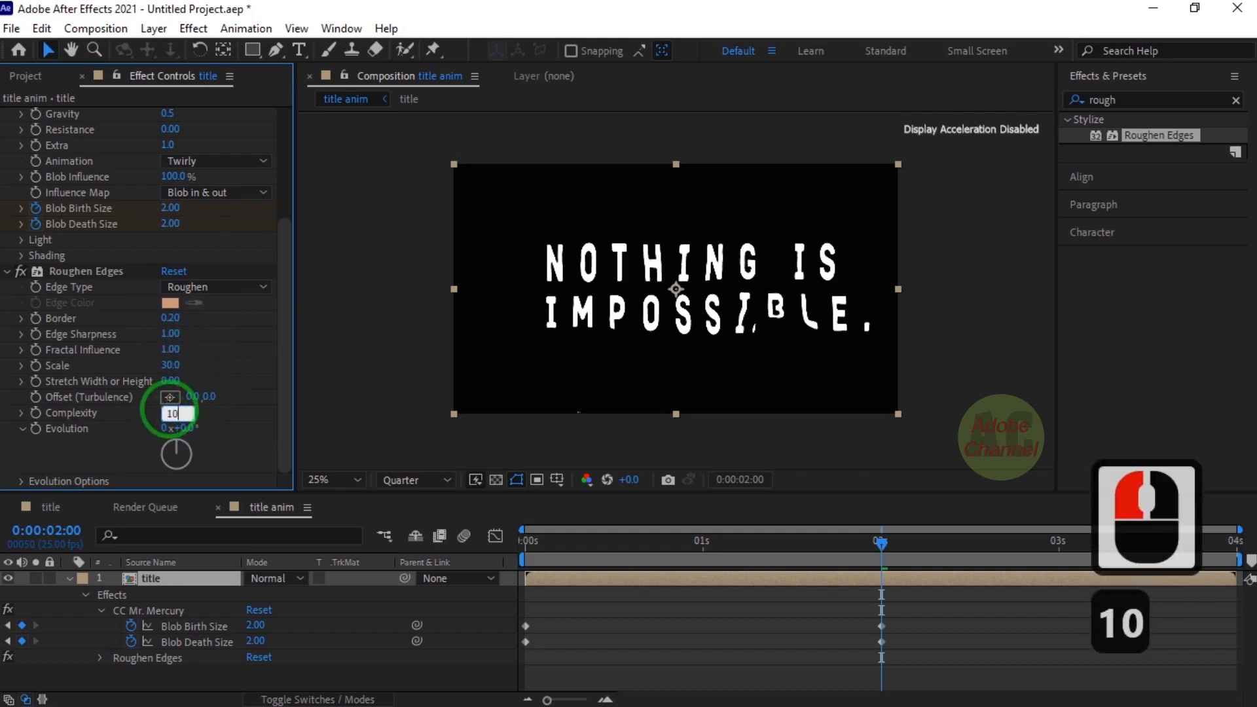
left_click(222, 445)
Duplicate the title layer and shift the upper copy's Blob Birth Size and Blob Death Size keyframes to start at 0:00:00:08.
left_click(72, 580)
key("ctrl+d")
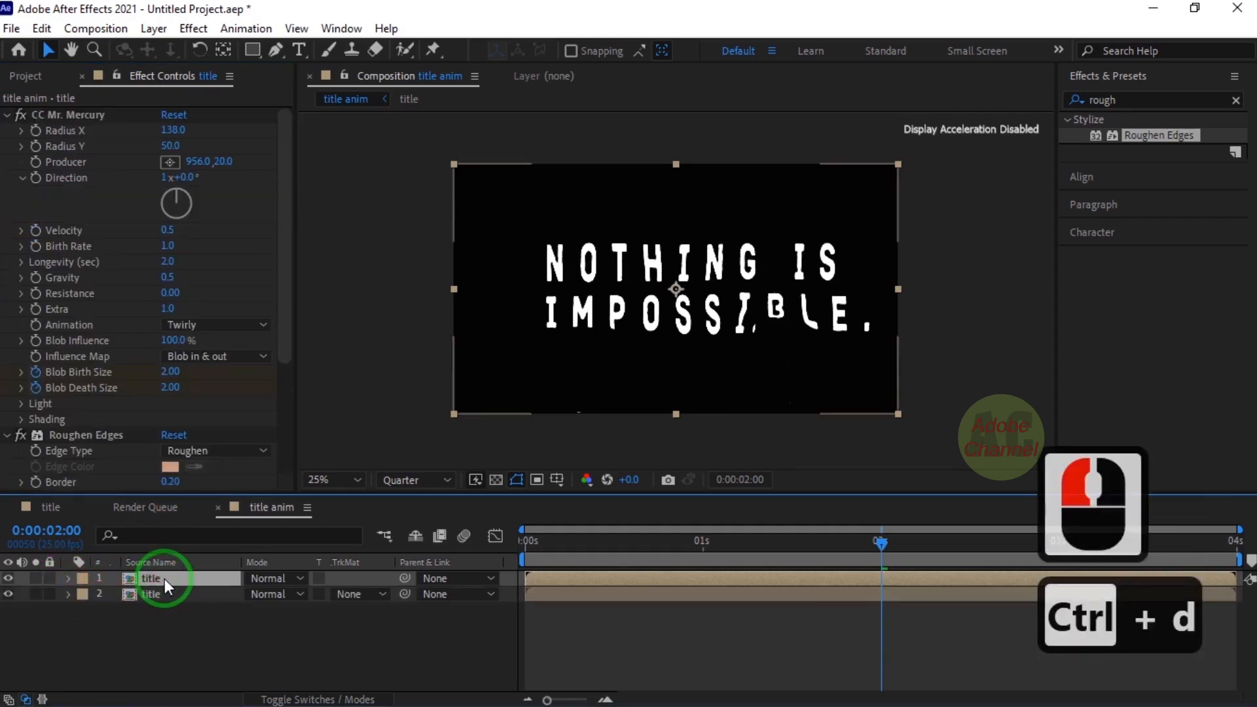
key("u")
left_click_drag(1078, 607, 513, 630)
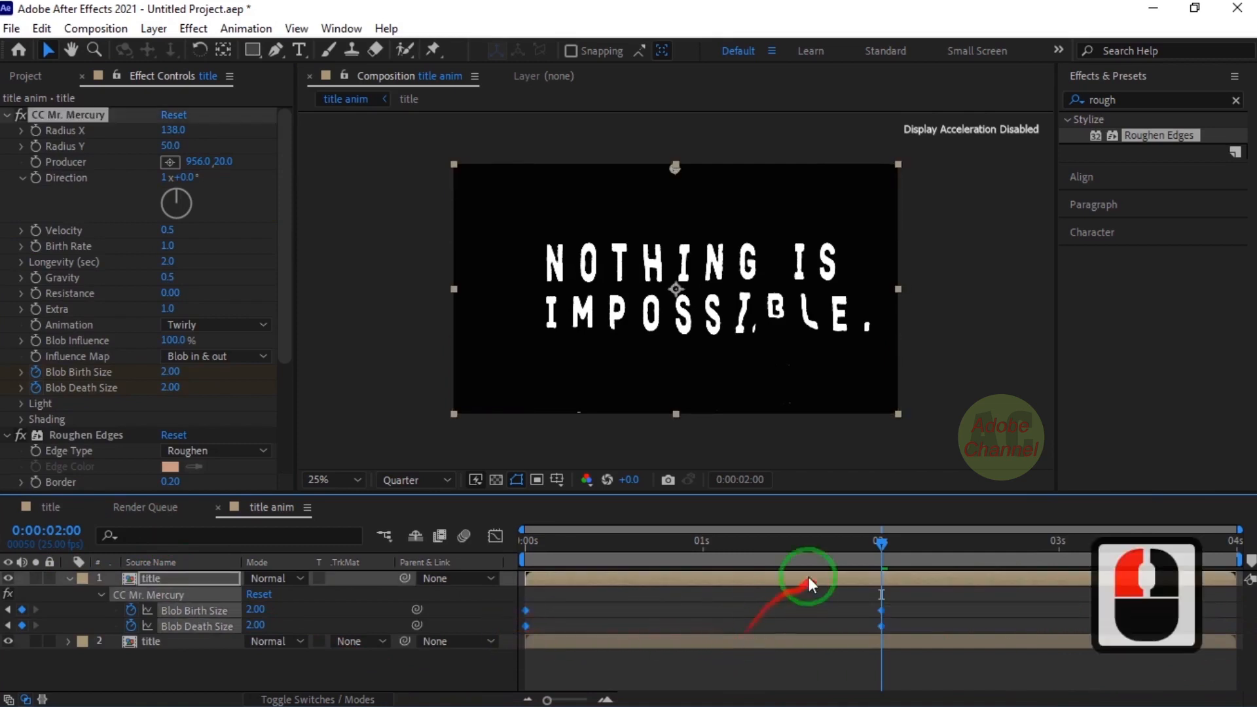
left_click_drag(879, 545, 593, 557)
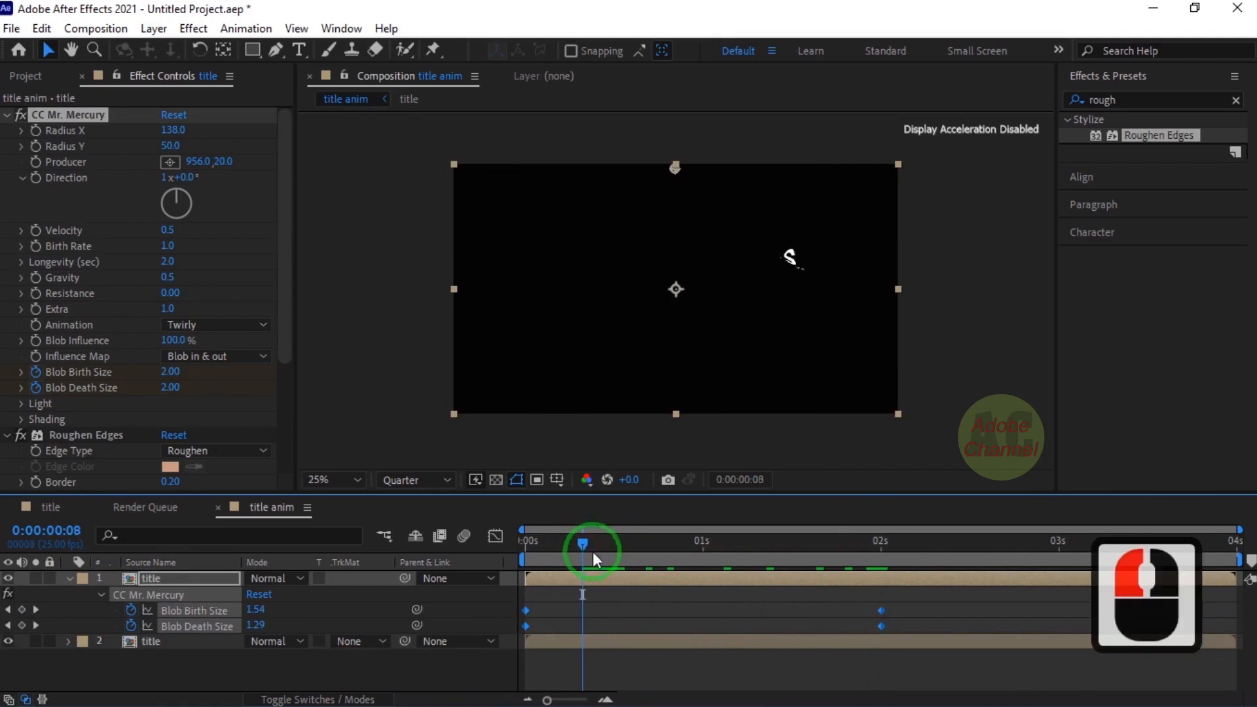
left_click_drag(584, 611, 585, 612)
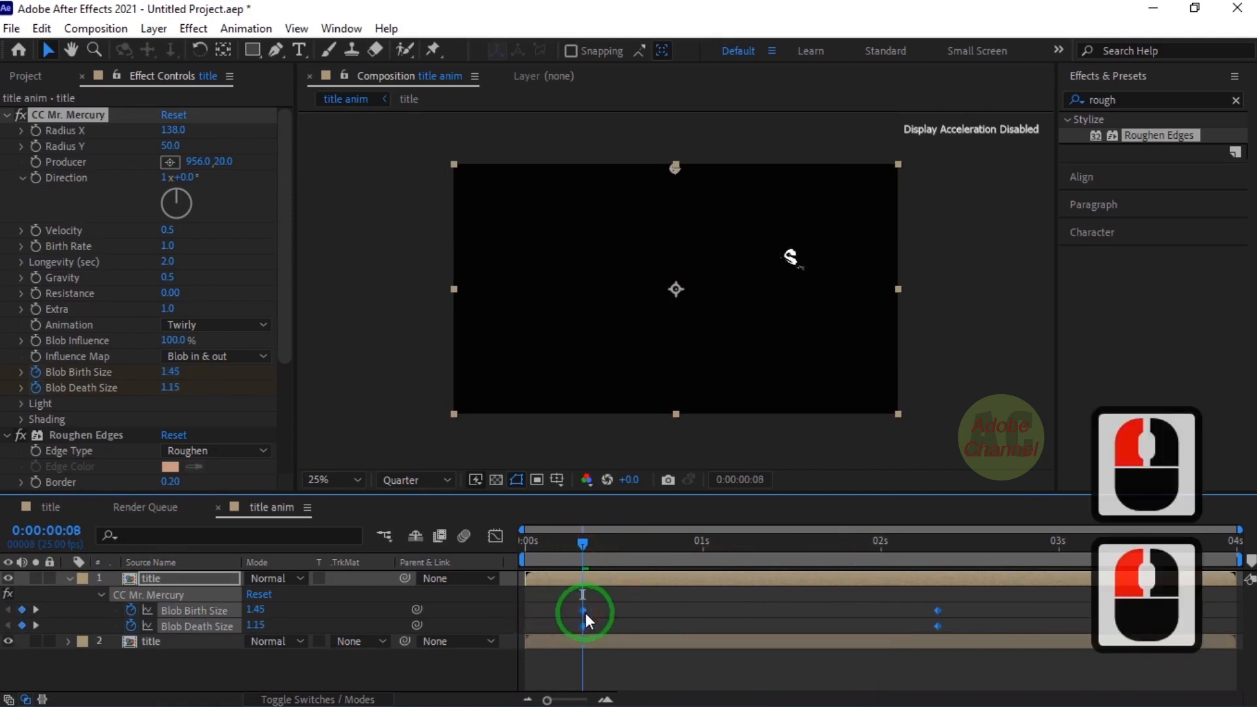
left_click(69, 578)
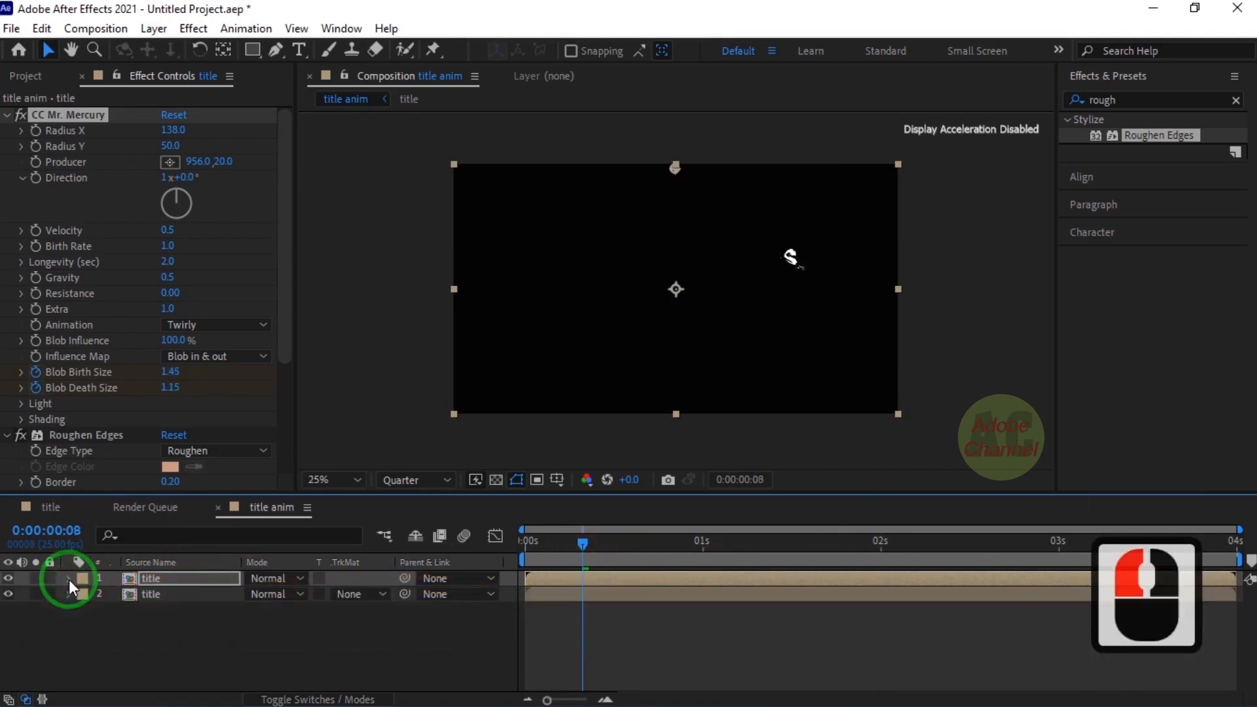
Link the upper title layer's CC Mr. Mercury Radius X, Radius Y, Producer, Direction and Velocity to the same properties on the lower title layer.
left_click(69, 578)
left_click_drag(479, 492, 481, 136)
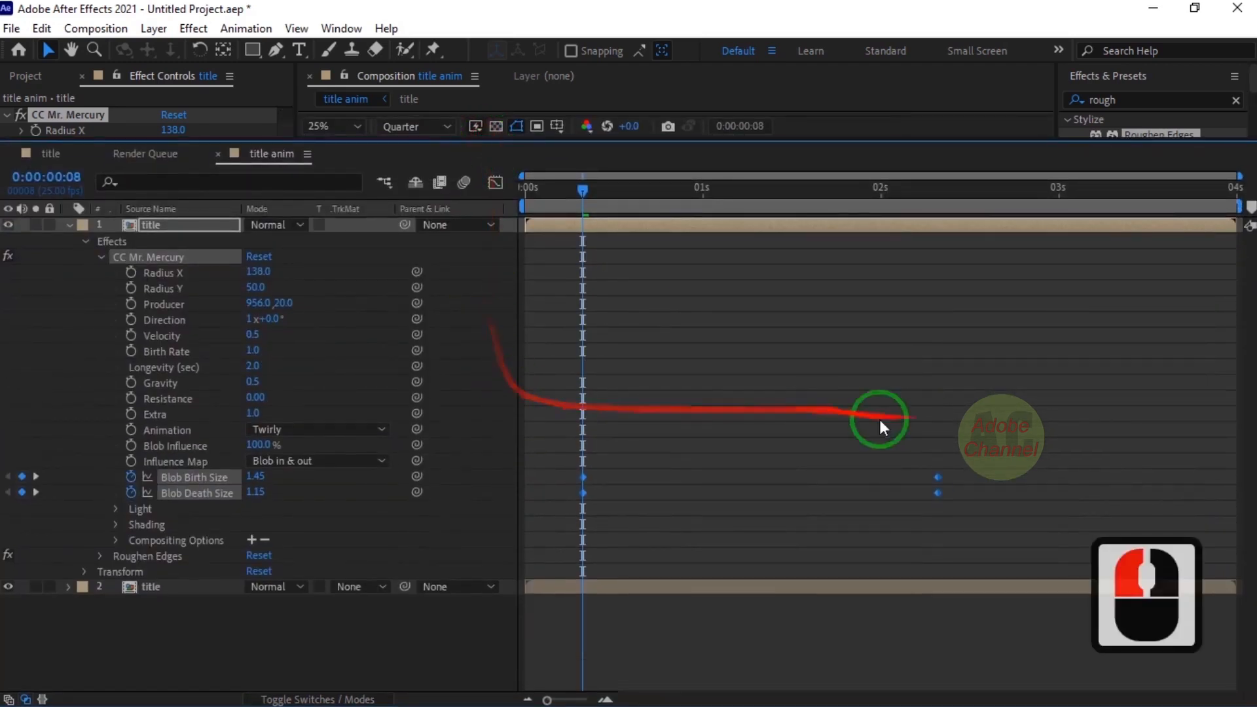
left_click(69, 585)
scroll(1057, 488, "down", 5)
left_click_drag(1247, 426, 1247, 252)
left_click_drag(415, 272, 166, 643)
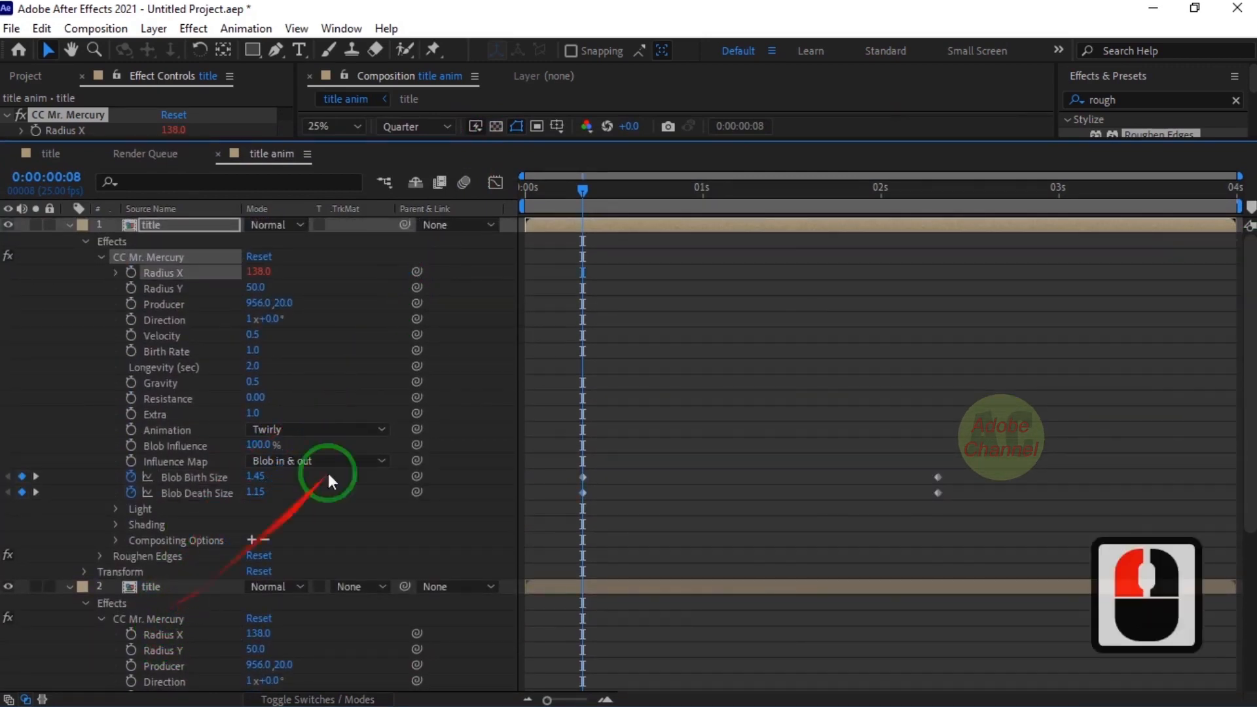
left_click_drag(418, 285, 286, 473)
left_click_drag(174, 651, 174, 650)
left_click_drag(417, 303, 170, 676)
left_click_drag(415, 318, 174, 617)
left_click_drag(418, 271, 177, 634)
Link the upper layer's Birth Rate, Gravity, Resistance, Extra and Blob Influence to the lower layer's matching properties, and collapse both layers.
left_click_drag(406, 322, 339, 436)
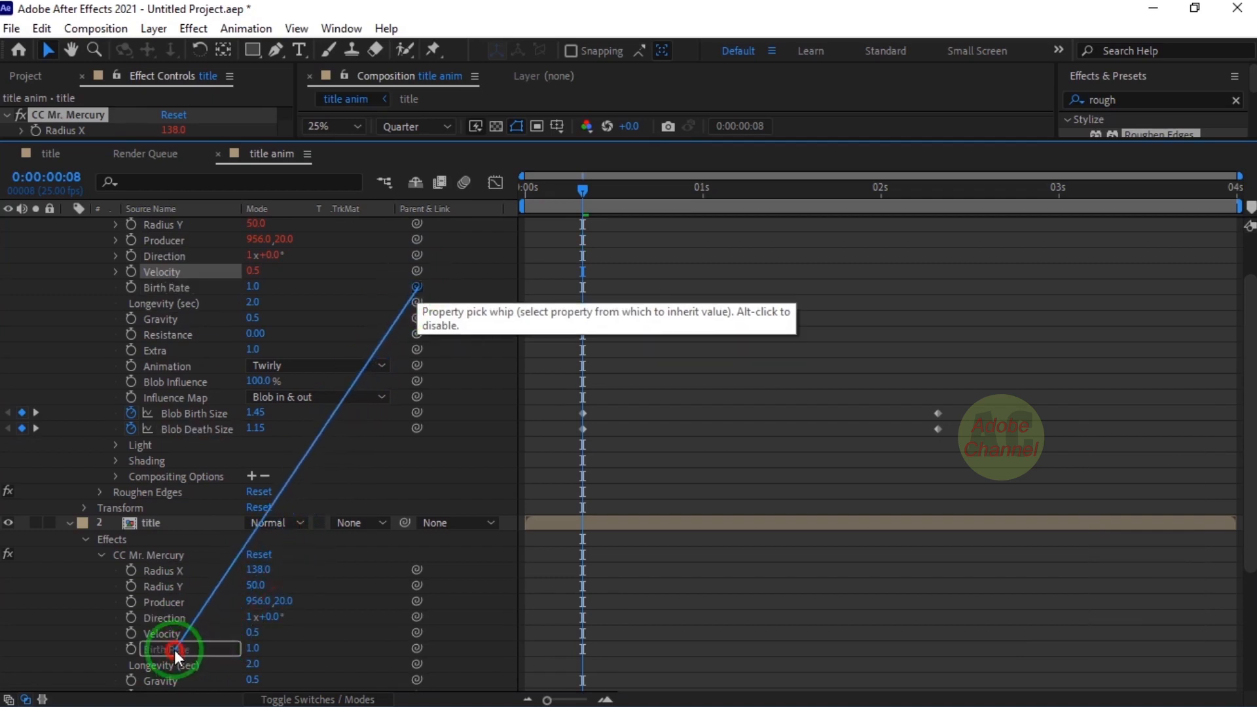
left_click_drag(176, 650, 176, 649)
left_click_drag(415, 317, 163, 639)
left_click_drag(418, 293, 178, 674)
left_click(69, 449)
left_click(85, 240)
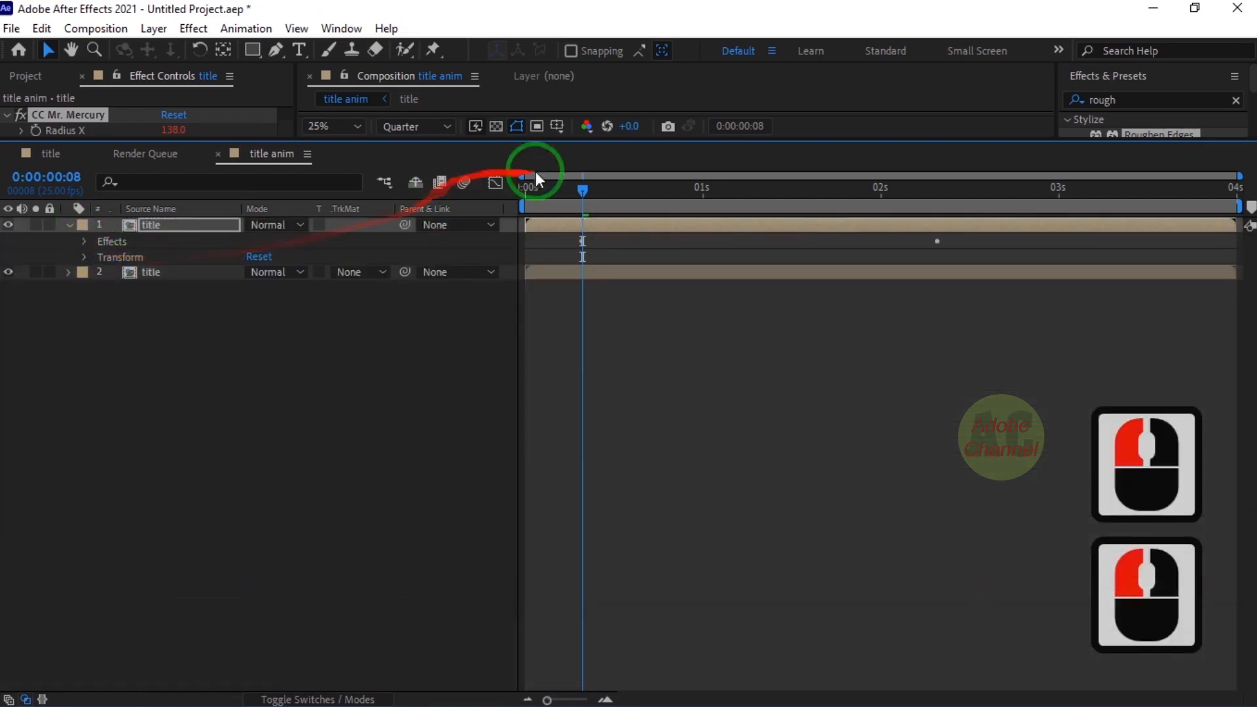
left_click_drag(617, 139, 596, 491)
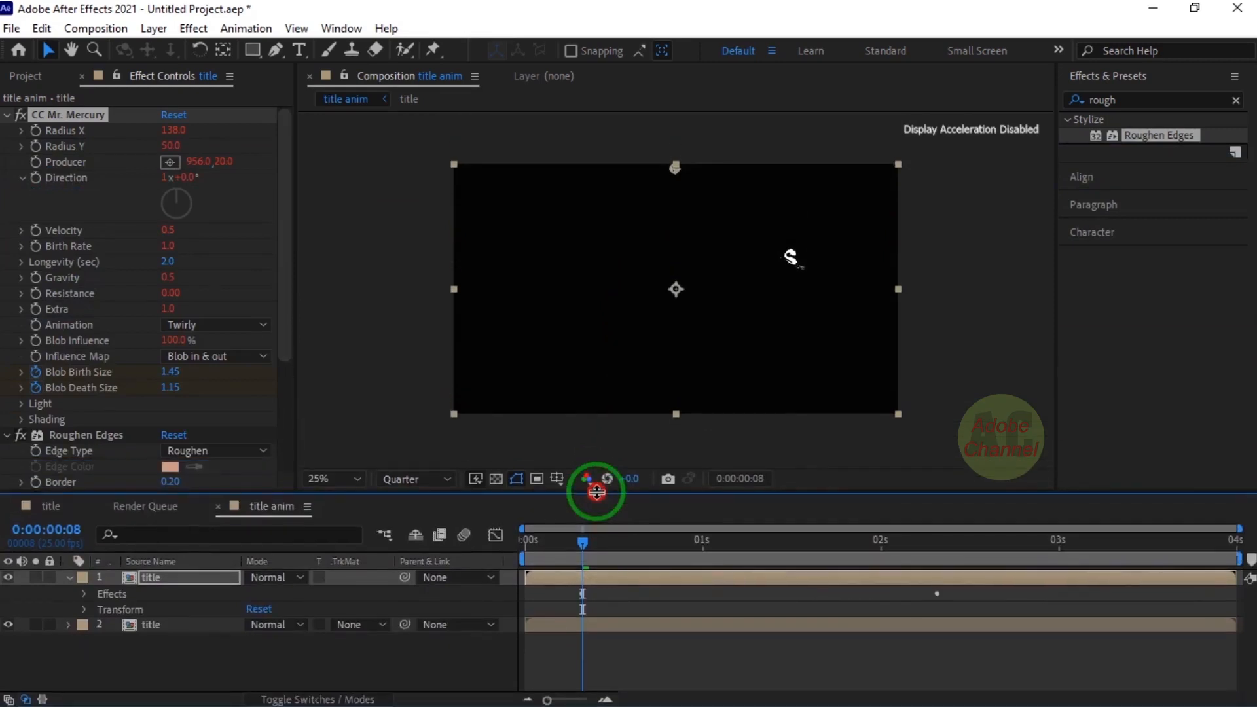
left_click(70, 577)
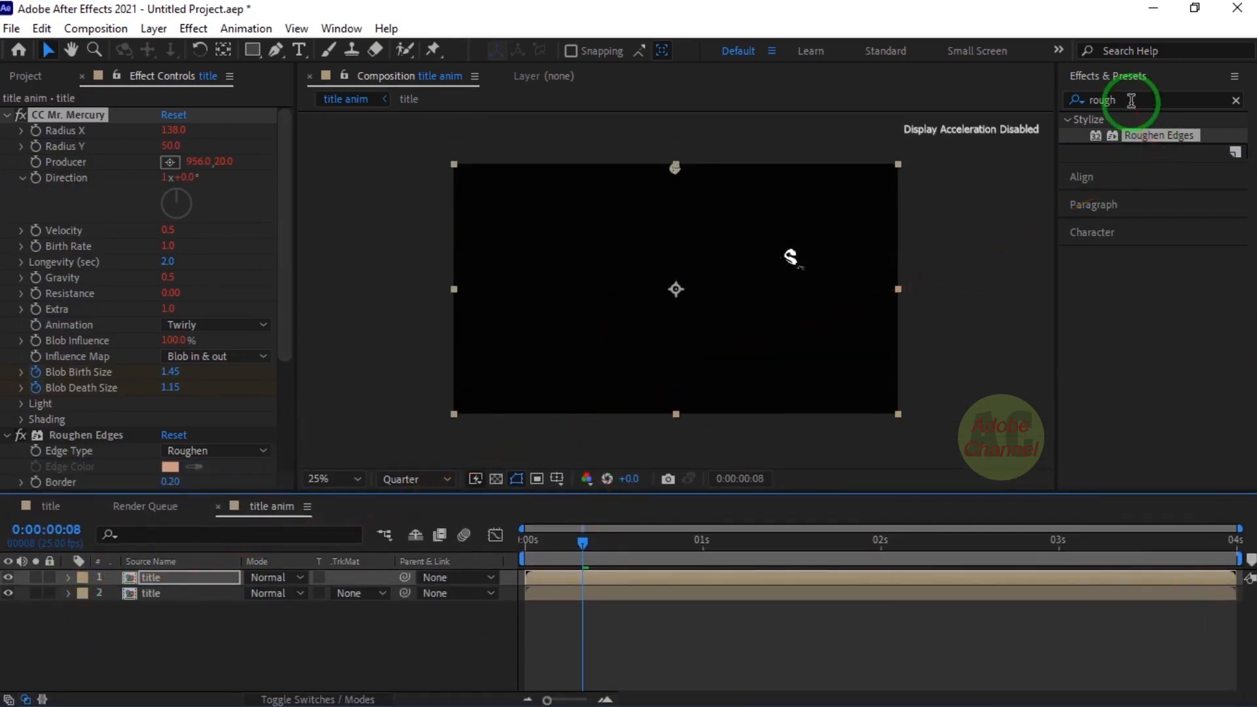
Find the Echo effect and apply it to the upper title layer.
left_click(1080, 105)
type("echo")
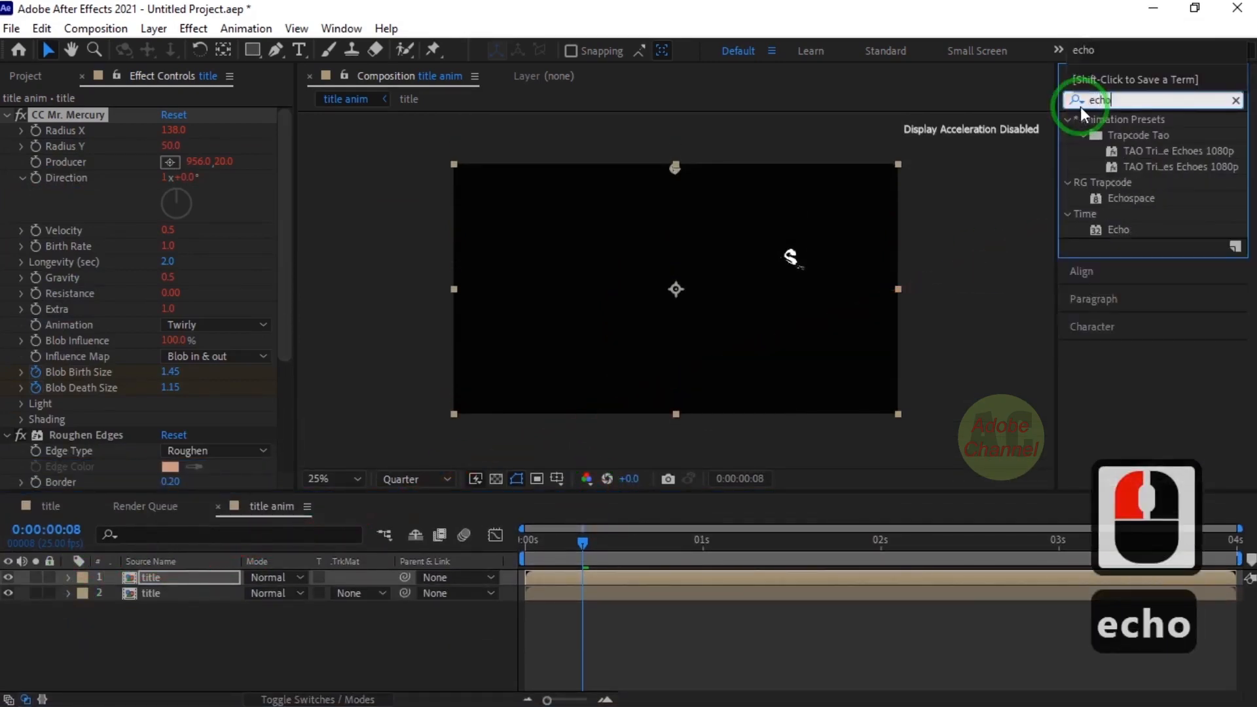
double_click(1123, 226)
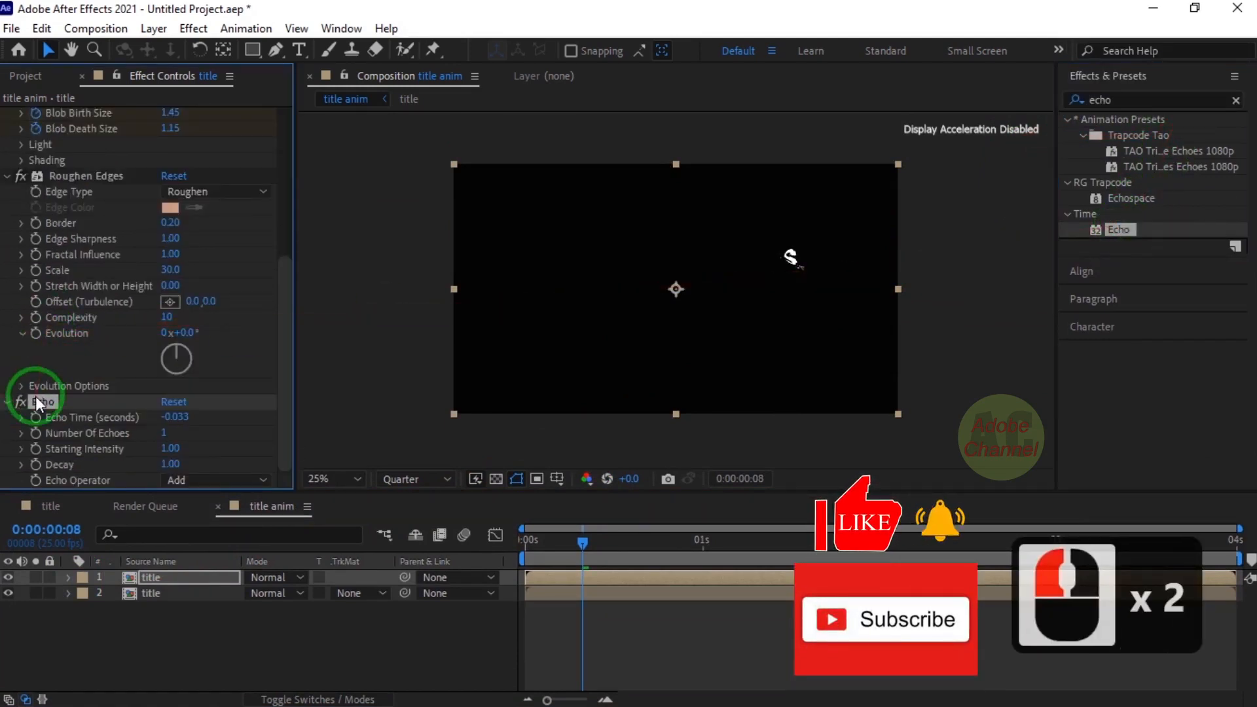
With the time at 0:00:01:00, set Echo Time to -0.01 seconds, Number Of Echoes to 10 and Decay to 0.9.
left_click_drag(584, 543, 702, 551)
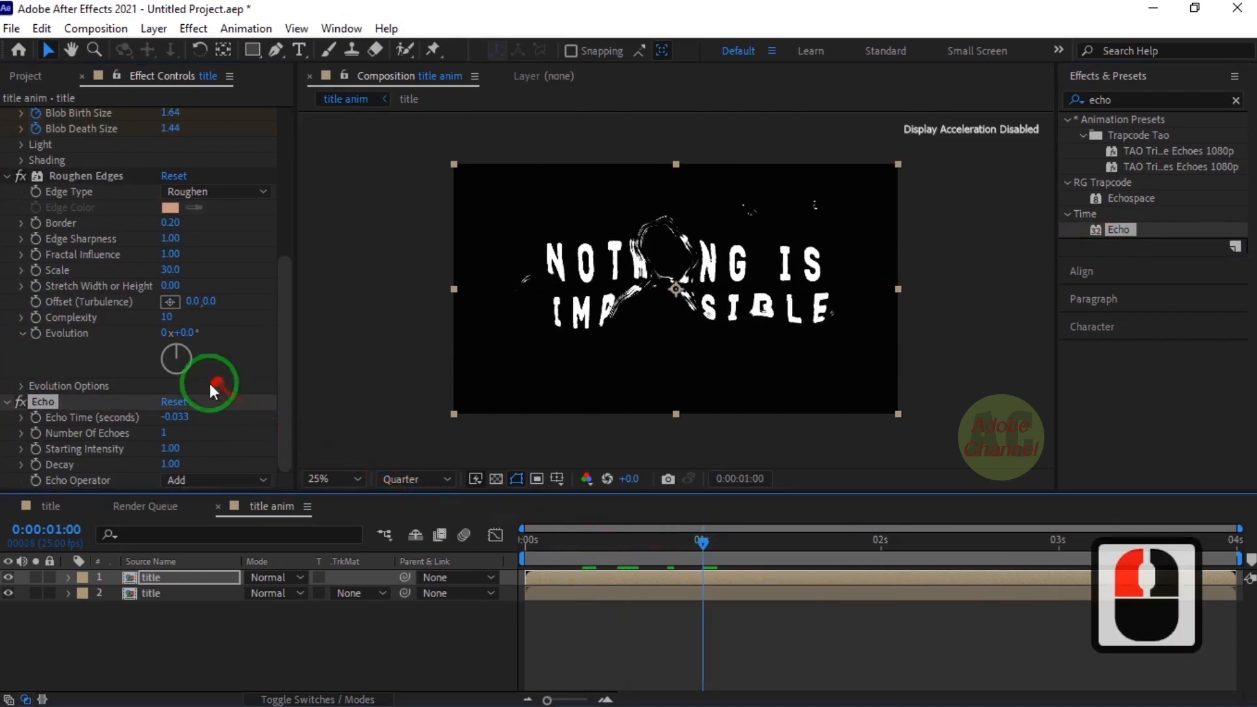
left_click(176, 417)
type("-0")
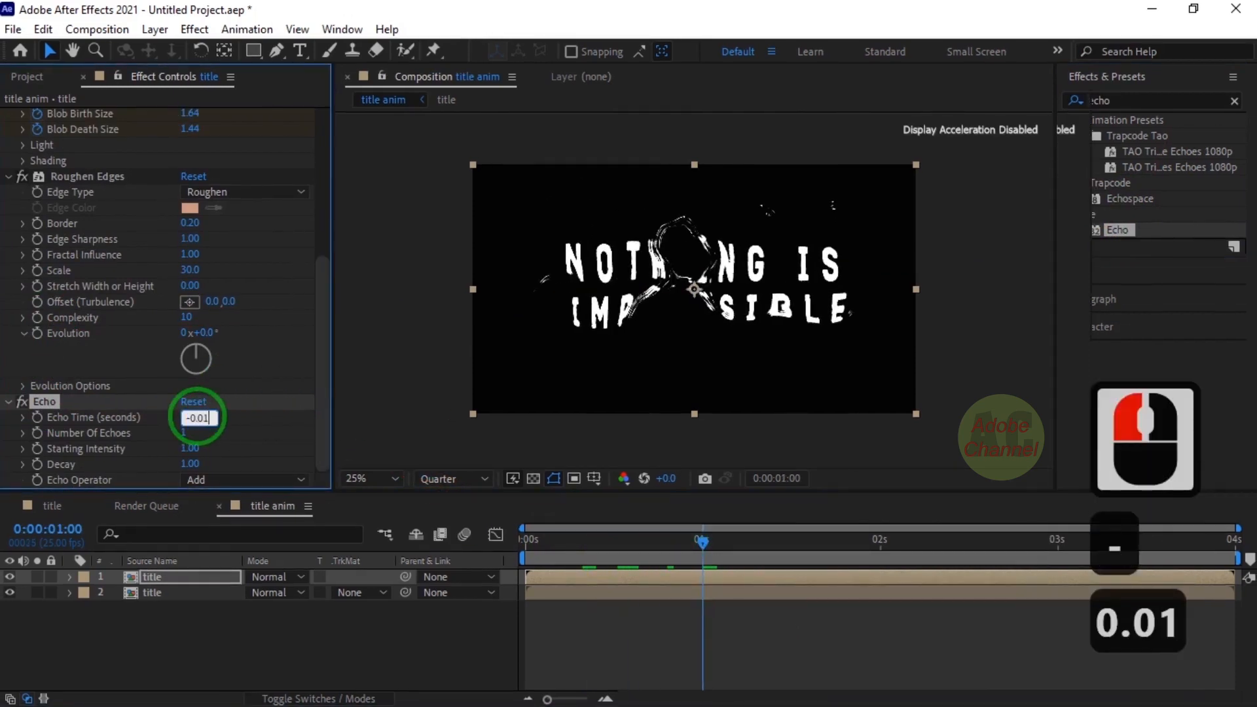
left_click(252, 420)
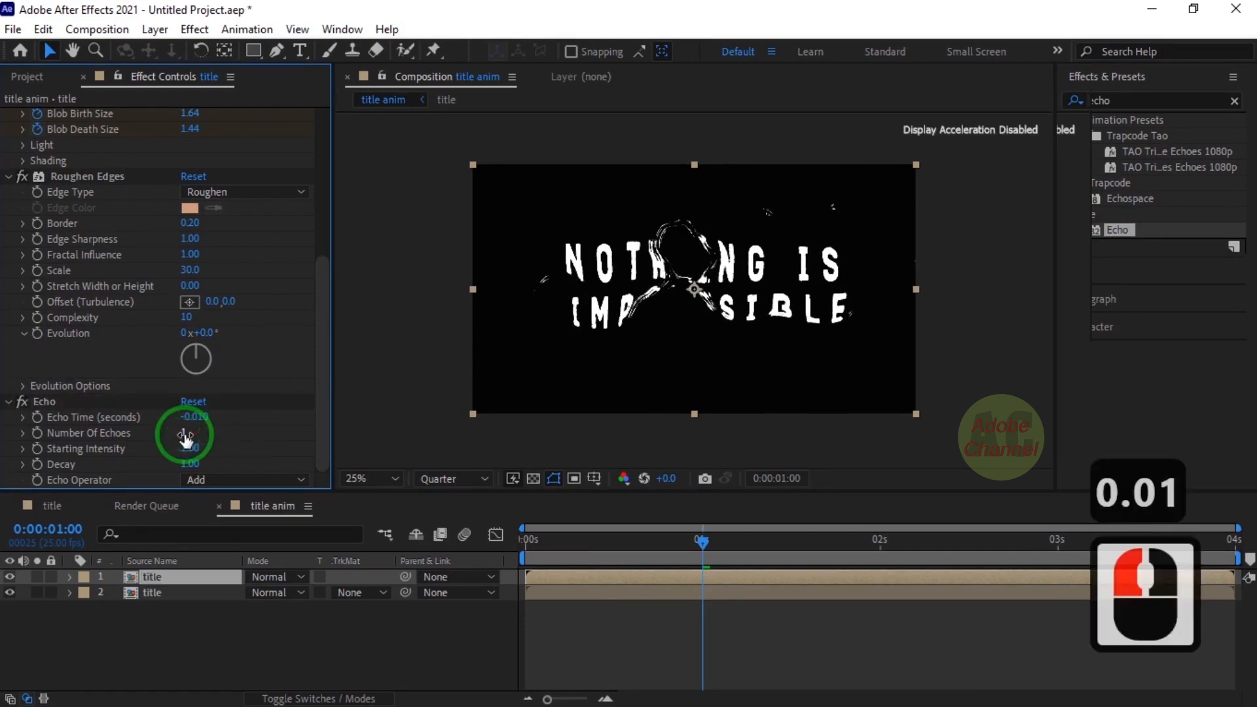
left_click(184, 433)
type("10")
left_click(236, 438)
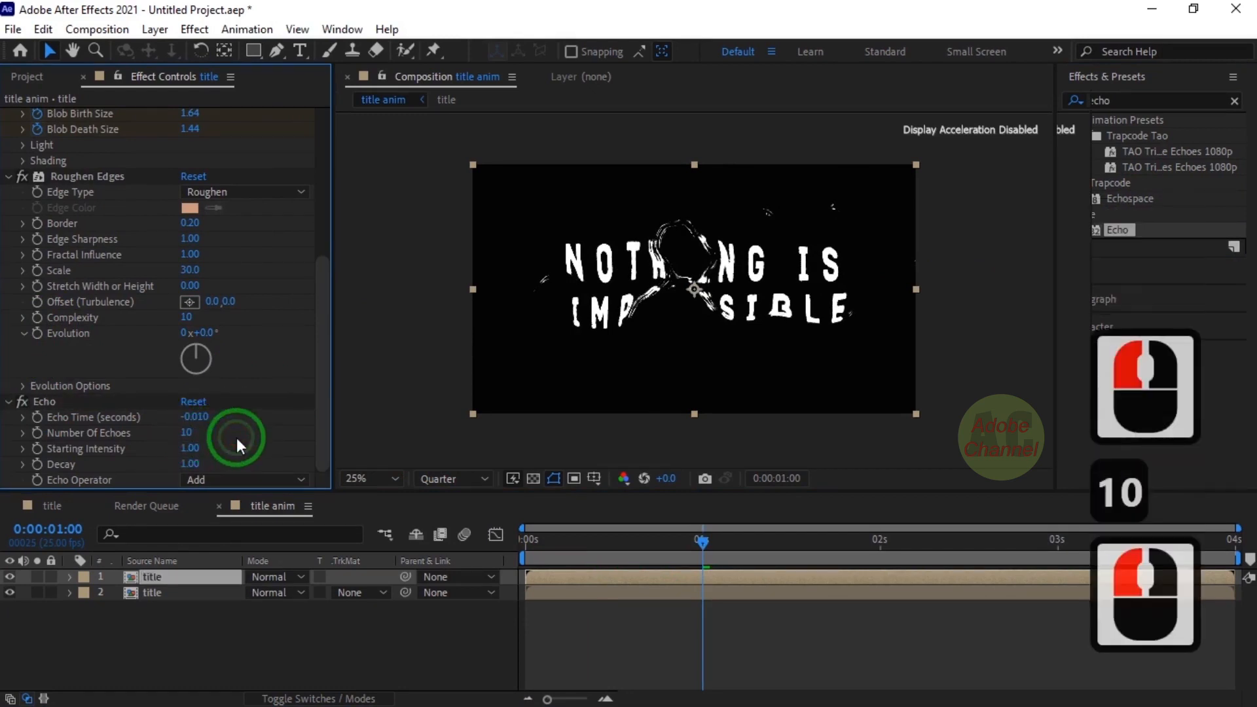
left_click(191, 464)
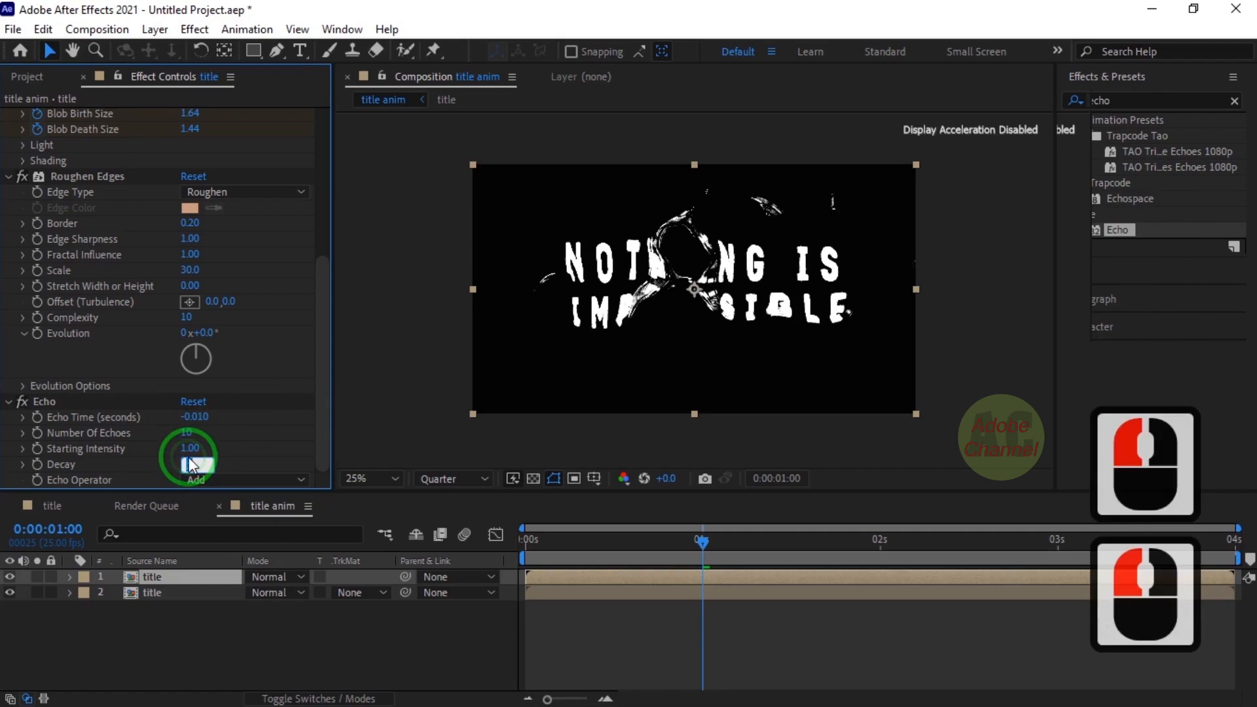
type("0.9")
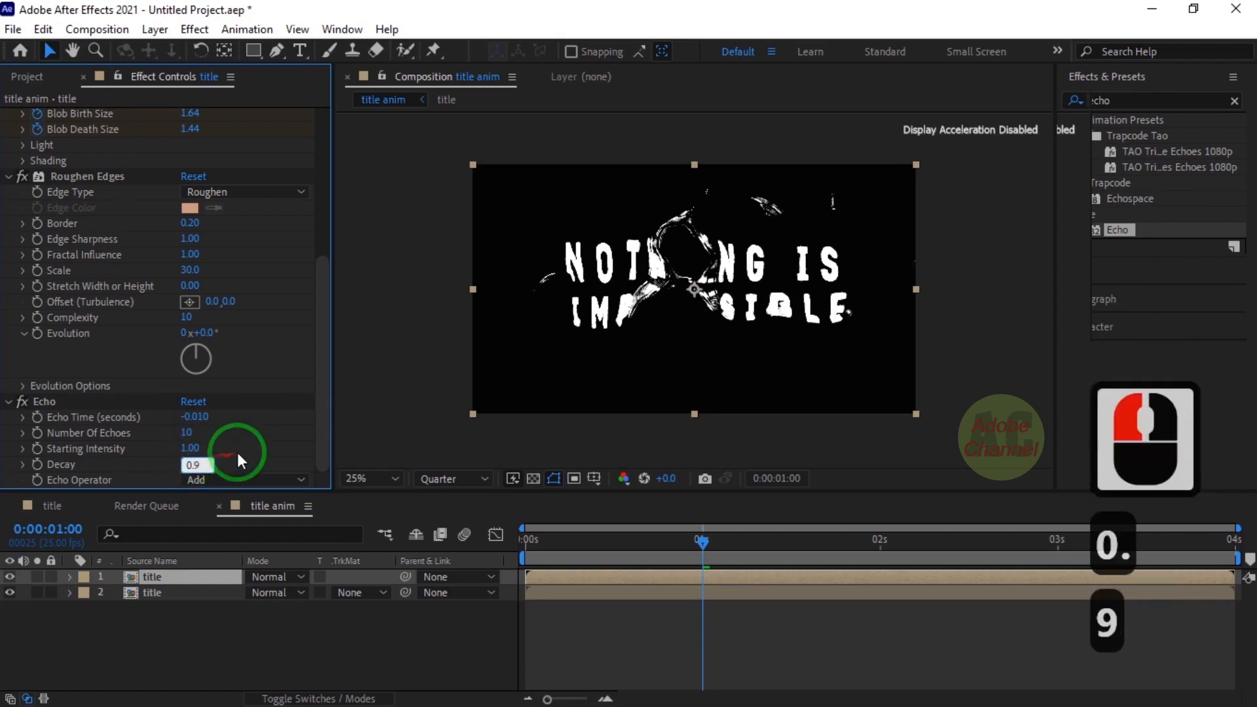
Apply the Shift Channels effect to the upper title layer and set Take Red From to Full Off.
left_click(1120, 99)
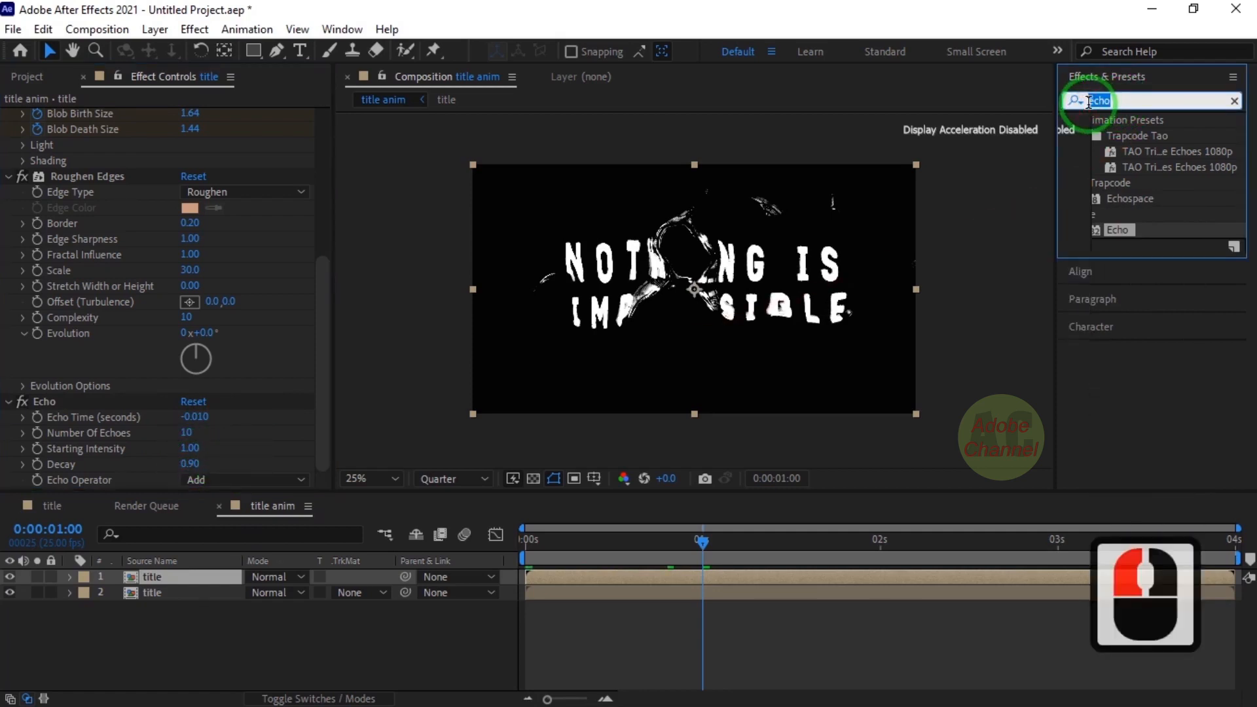
type("shift")
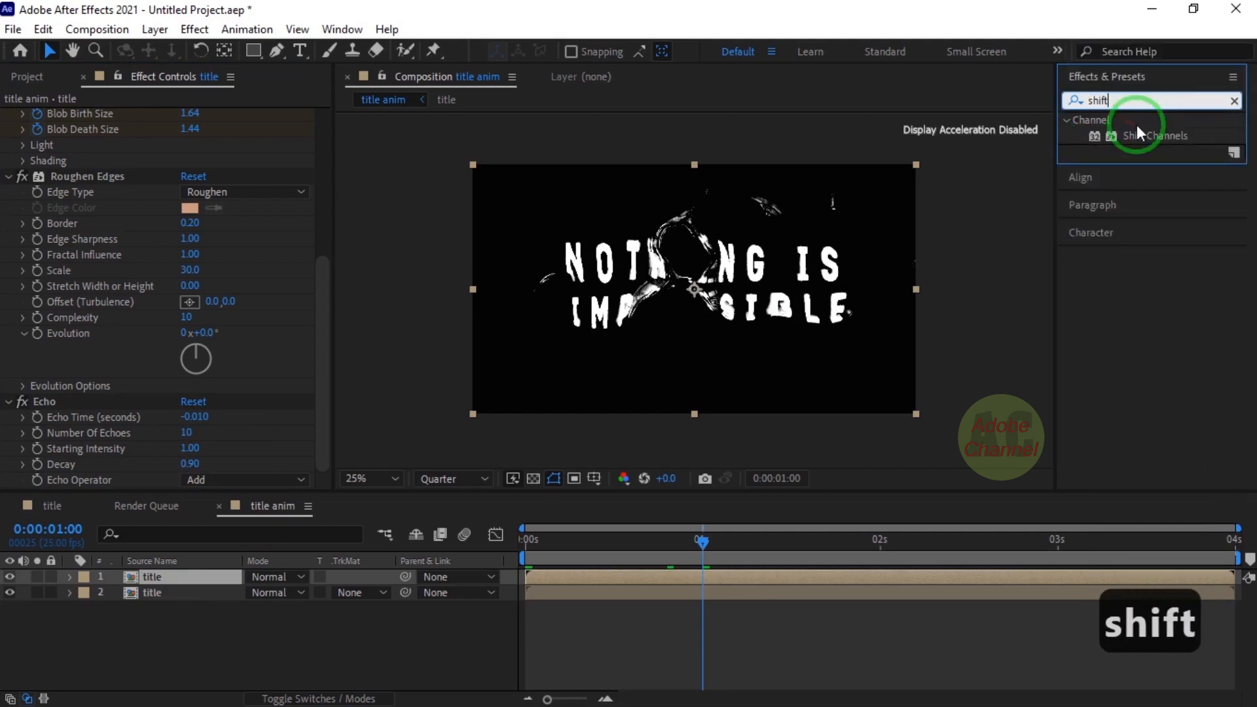
double_click(1159, 132)
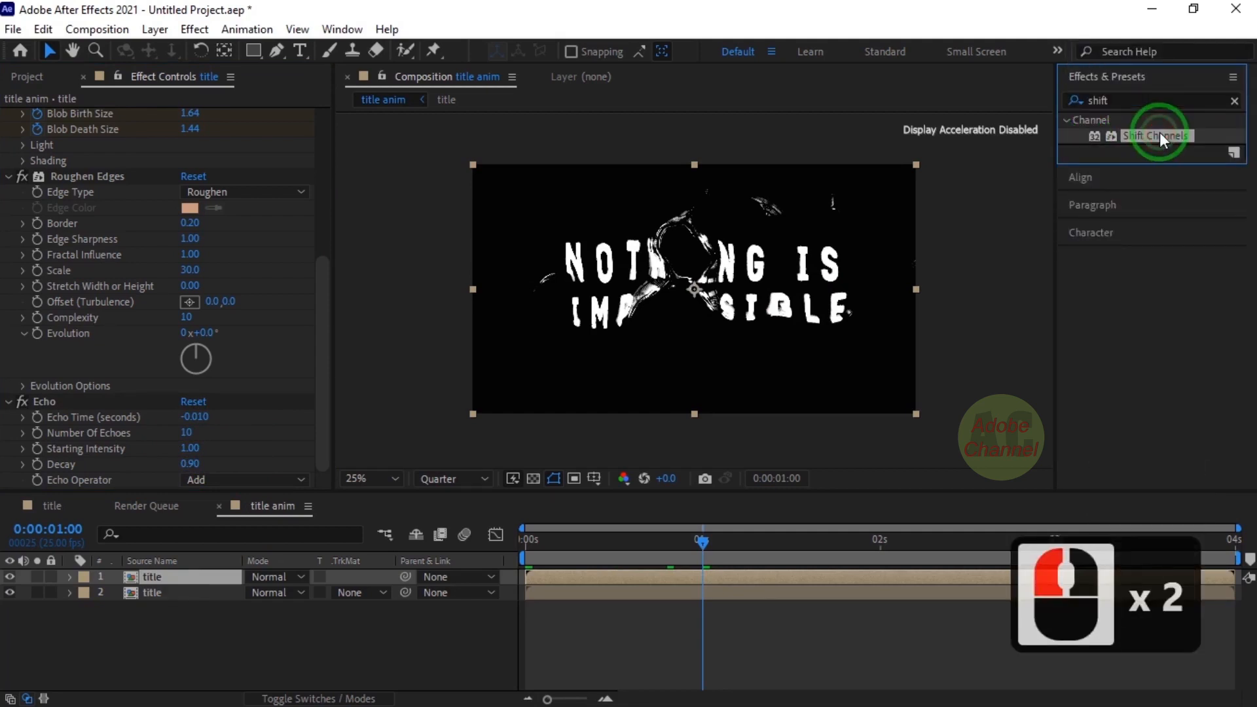
left_click(289, 447)
left_click(242, 652)
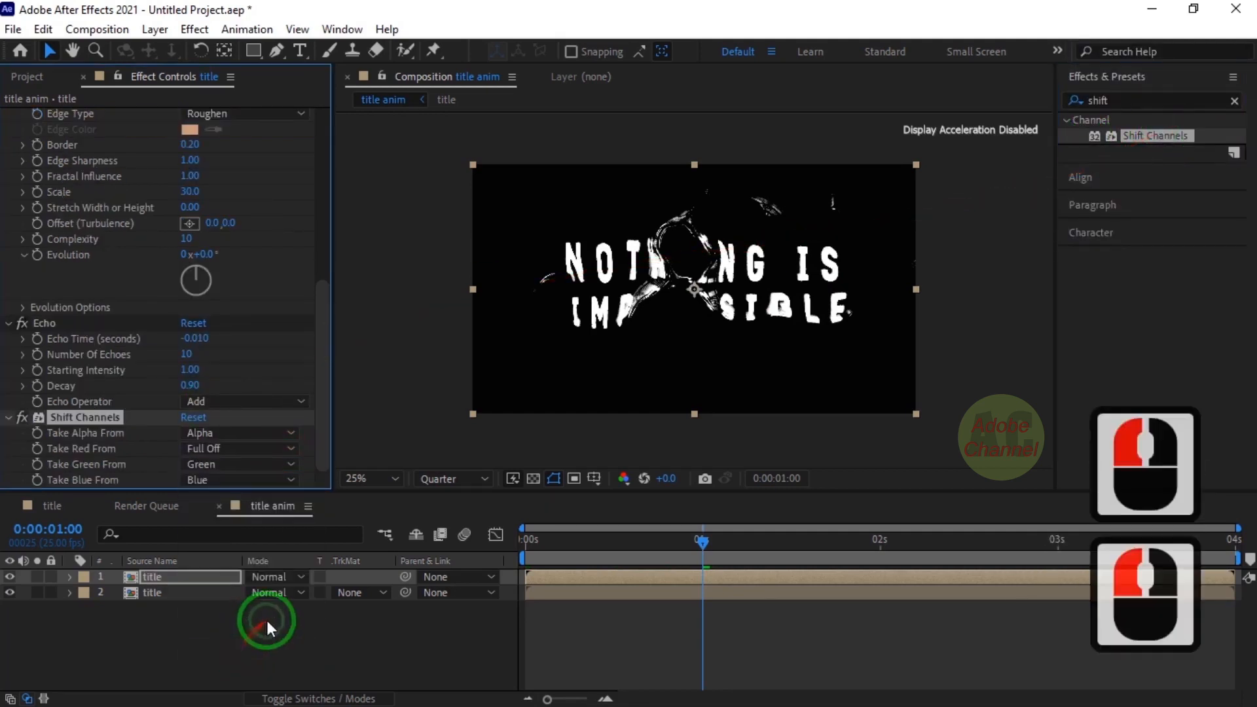
Set the upper title layer's blending mode to Screen and nudge the layer two steps right and one step up.
left_click(300, 577)
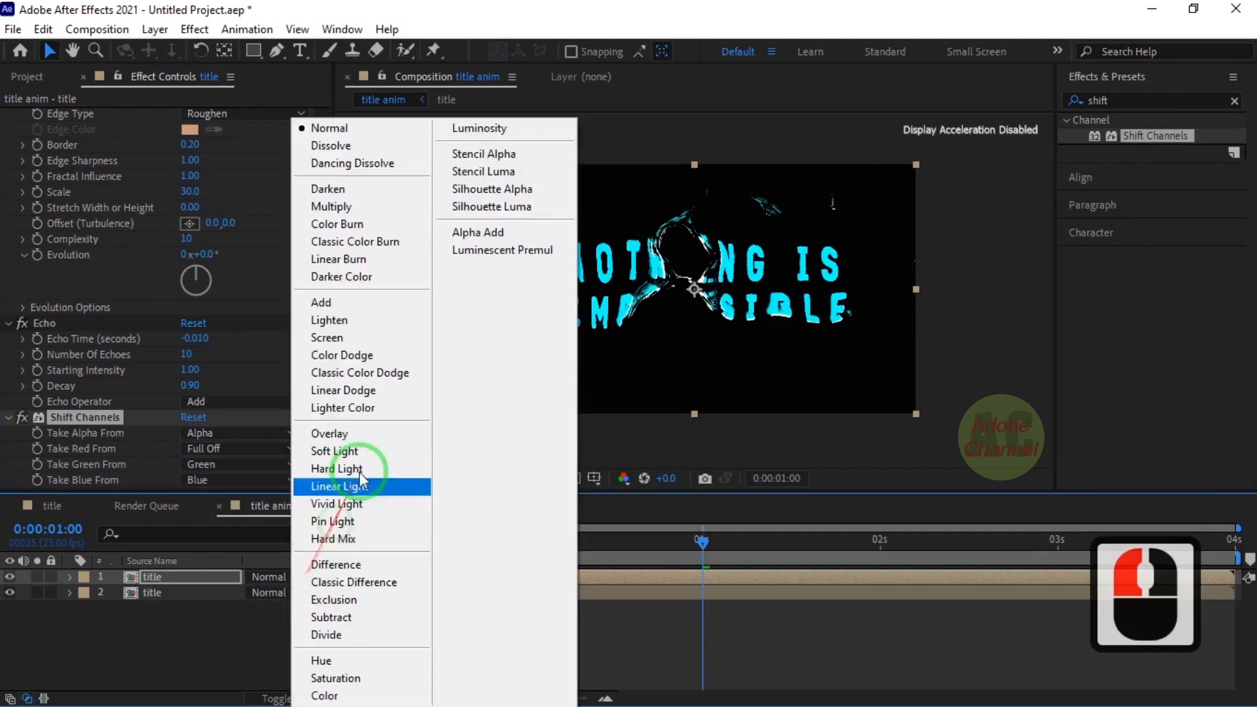
left_click(341, 338)
left_click(207, 577)
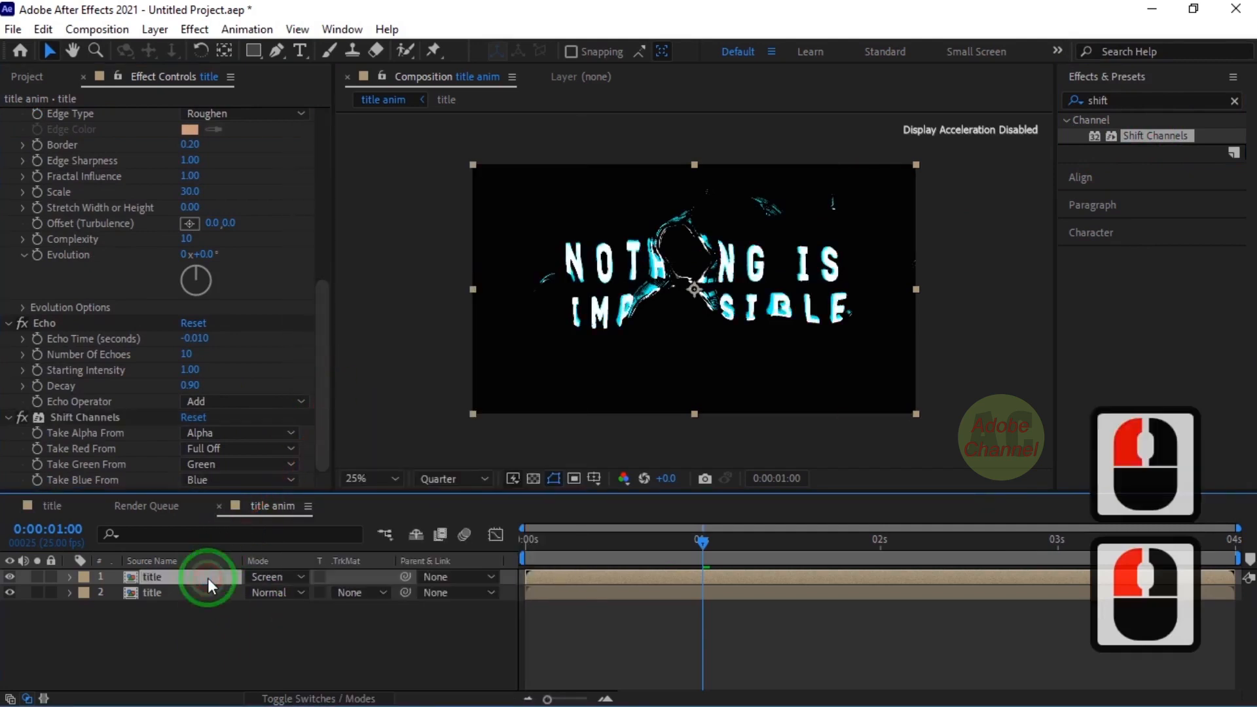
key("Right")
key("Right")
key("Up")
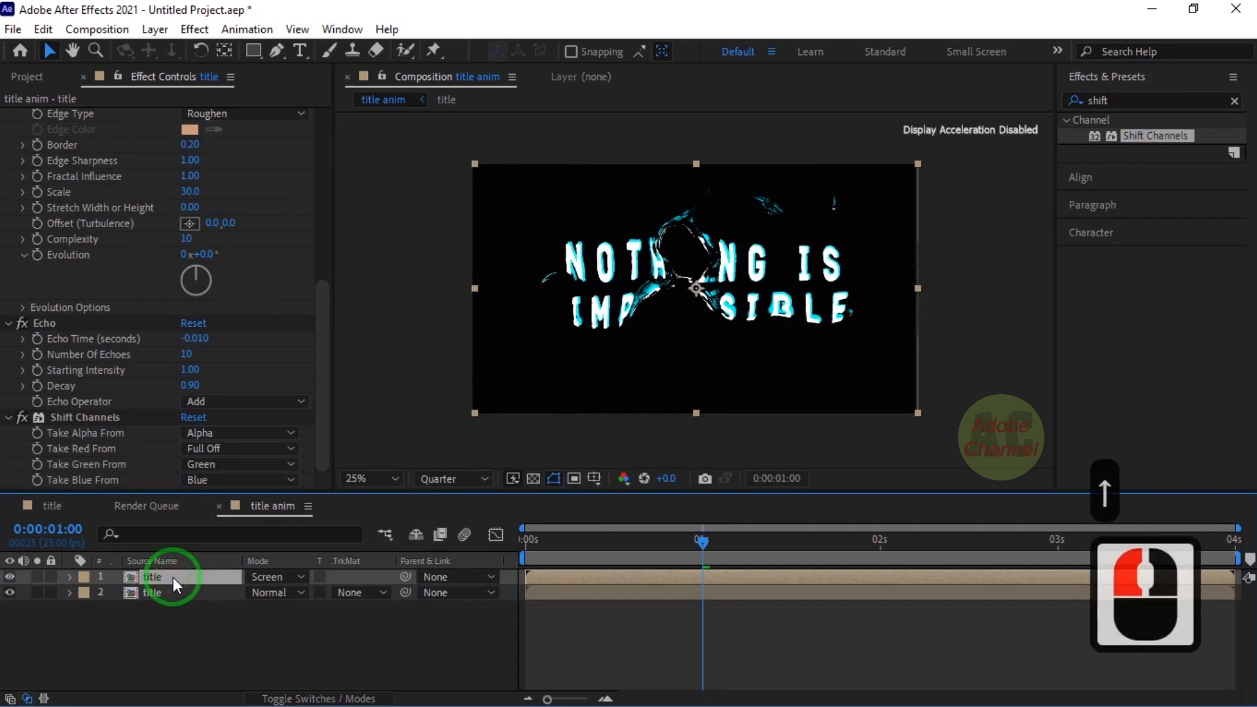
Duplicate the upper title layer and set the copy's Echo Number Of Echoes to 15.
key("ctrl+d")
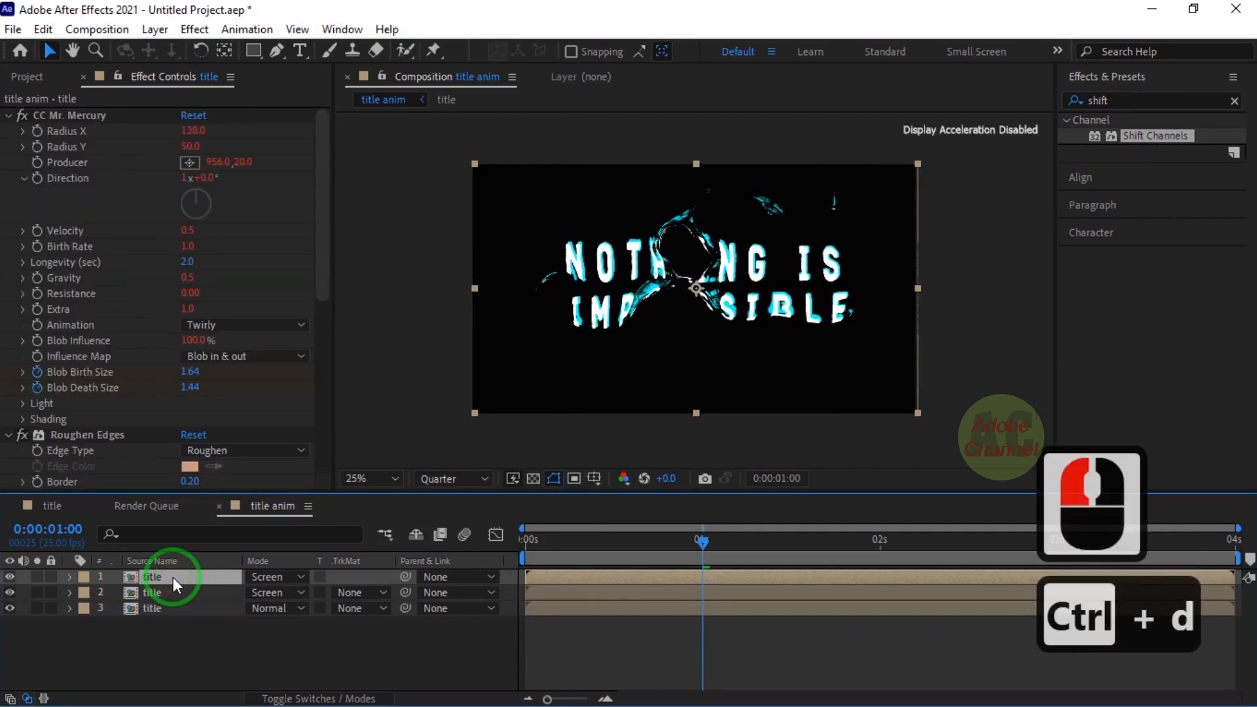
left_click(7, 116)
left_click(9, 132)
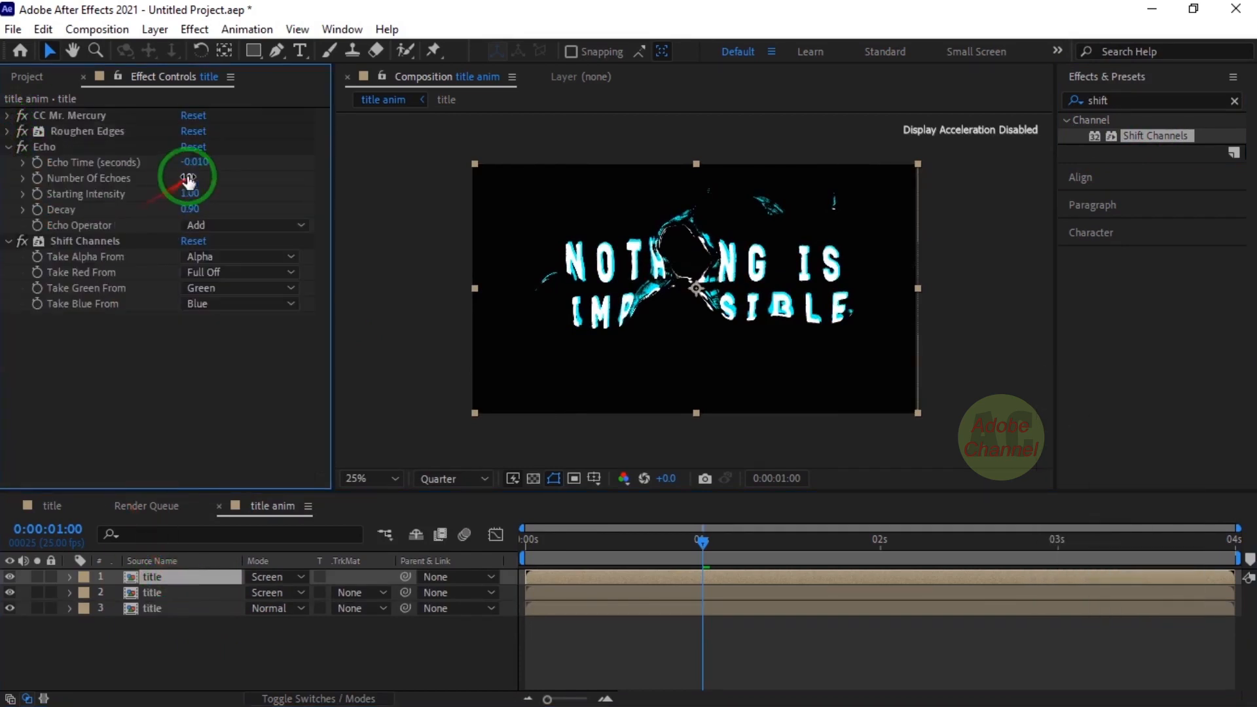
left_click(188, 177)
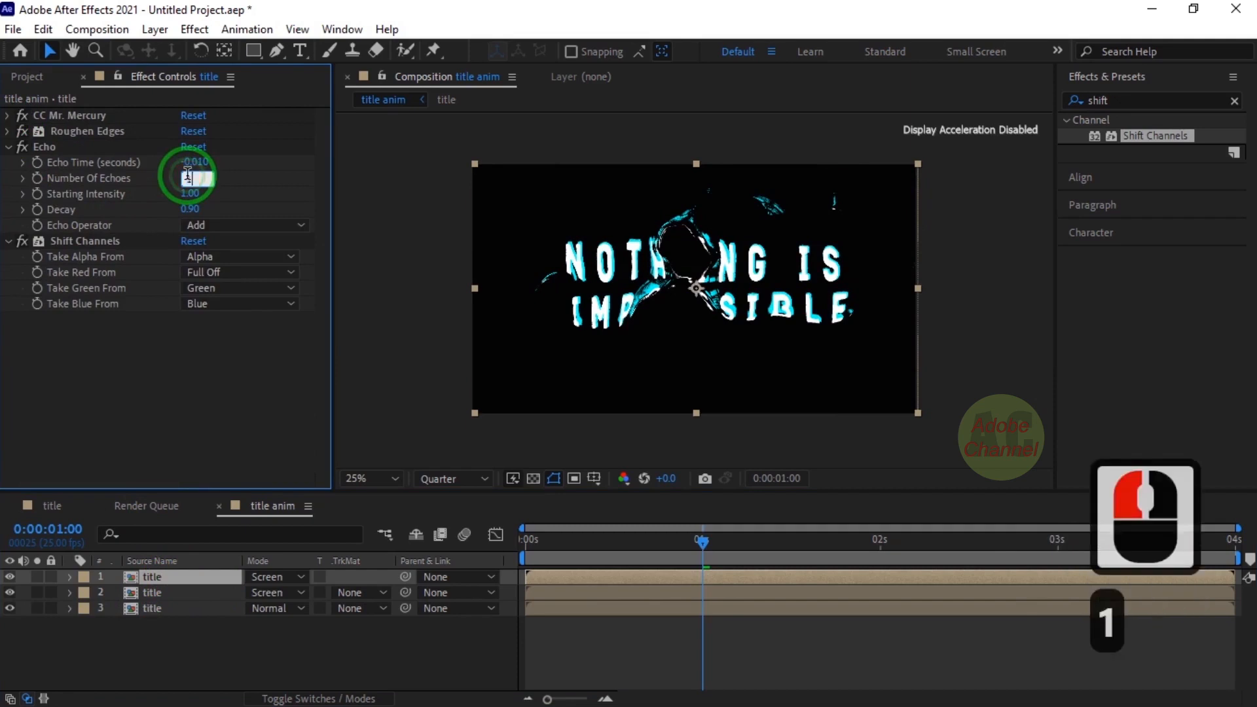
In the copy's Shift Channels effect, set Take Red From to Red and Take Green From to Full Off.
left_click(292, 271)
left_click(271, 312)
left_click(291, 284)
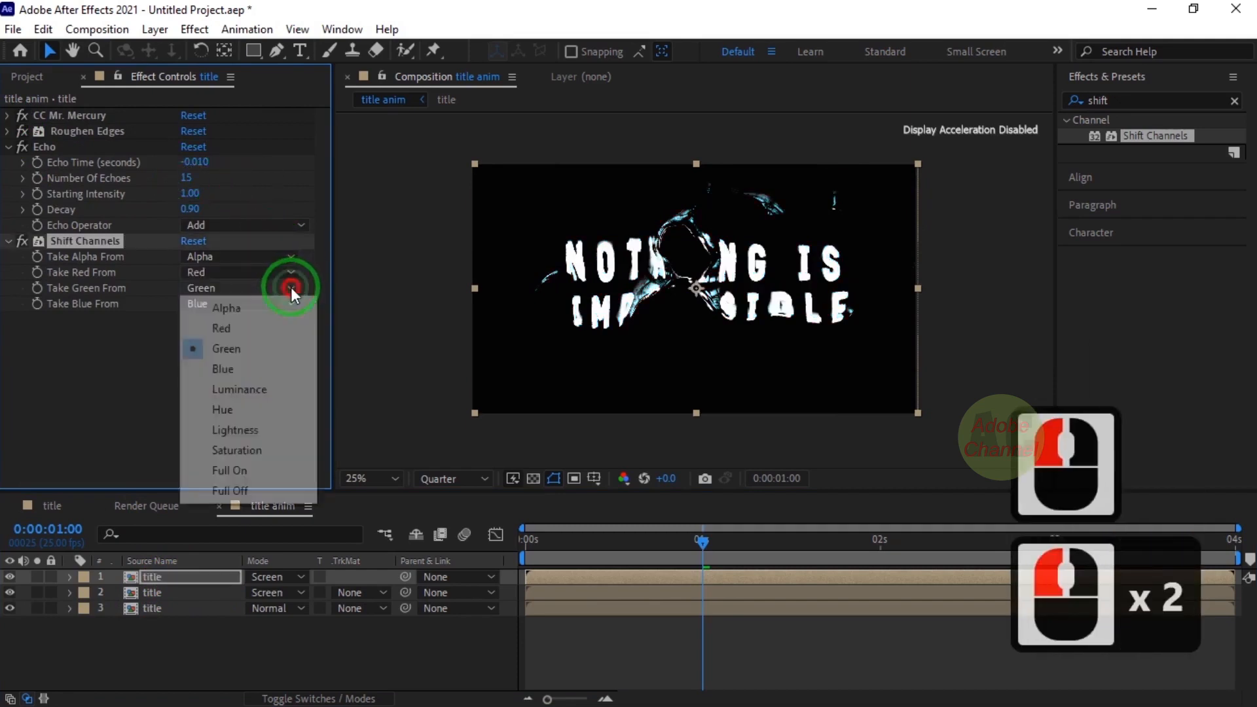
left_click(248, 489)
Duplicate the top title layer again and set the new copy's Echo Number Of Echoes to 20.
left_click(182, 576)
key("ctrl+d")
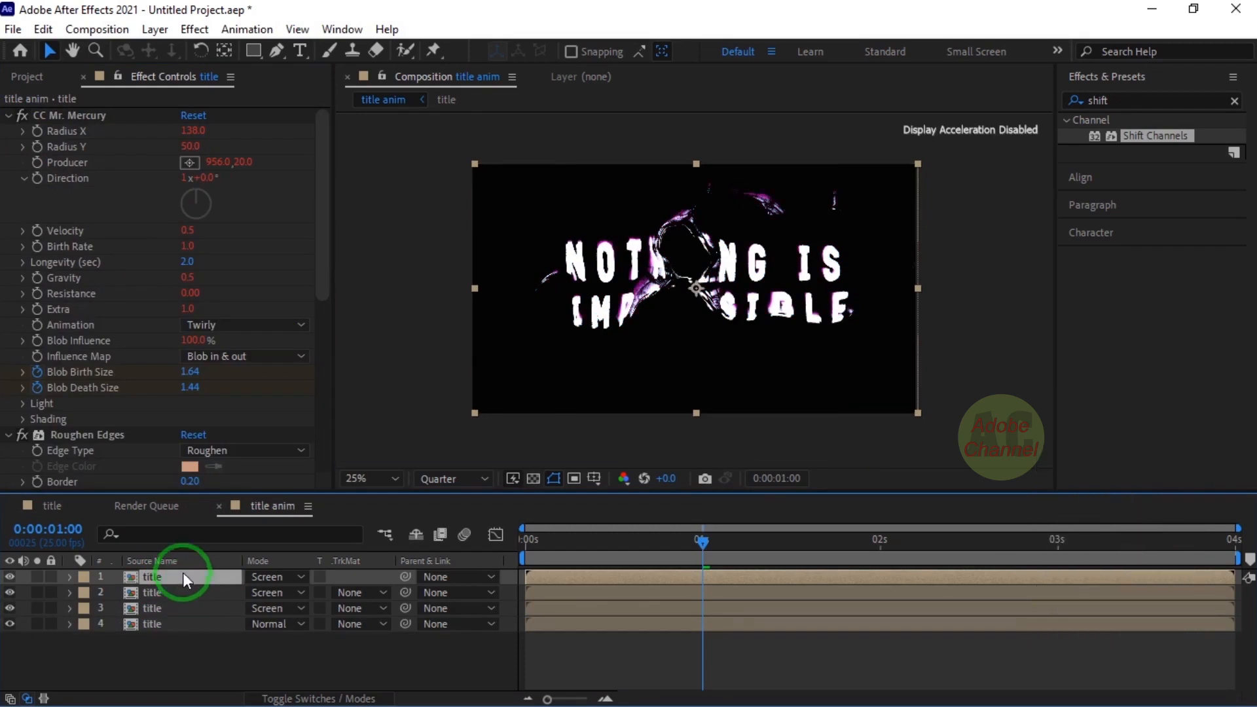
left_click(9, 115)
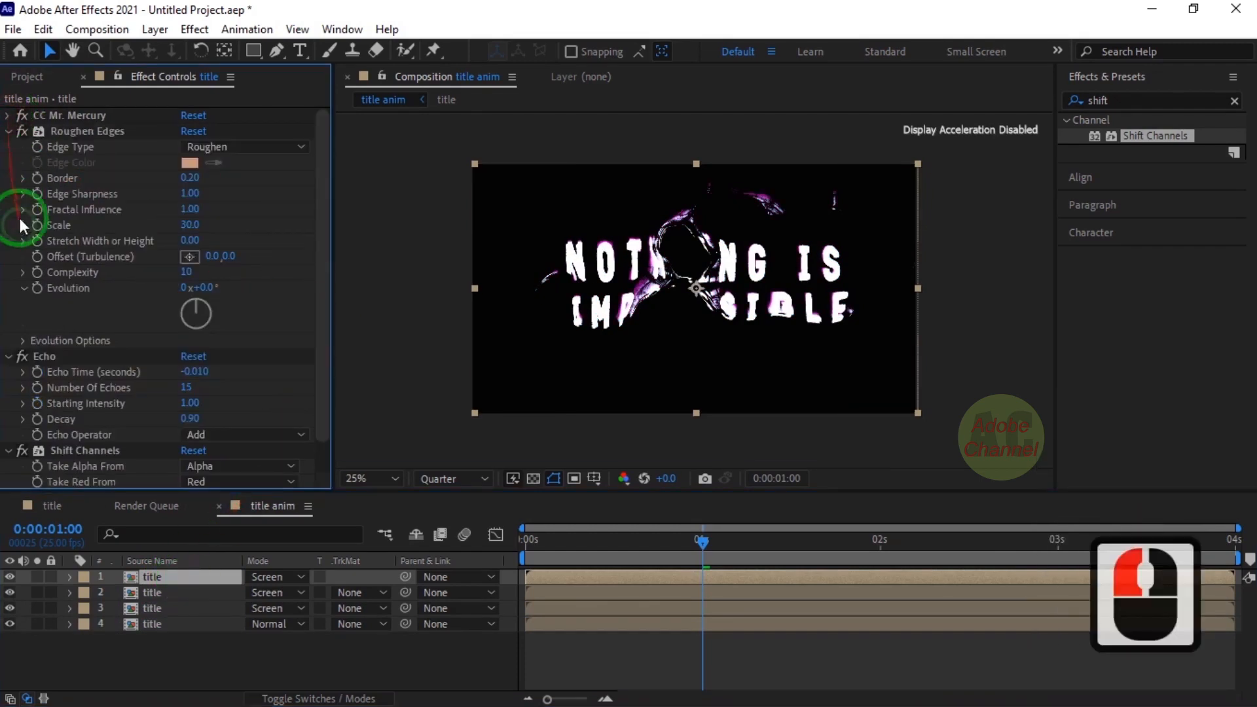
left_click(9, 131)
left_click(188, 178)
type("20")
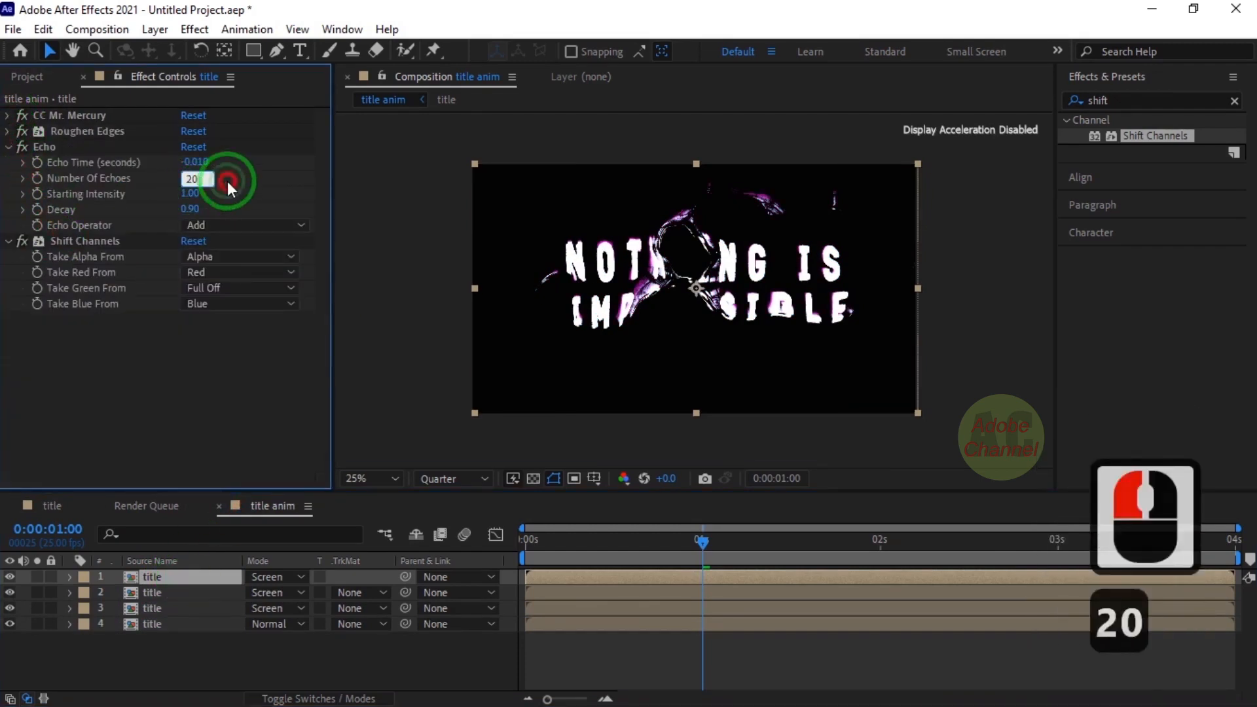
left_click(227, 180)
In the top layer's Shift Channels, set Take Green From to Green and Take Blue From to Full Off, and collapse the effect.
left_click(284, 287)
left_click(276, 350)
left_click(291, 303)
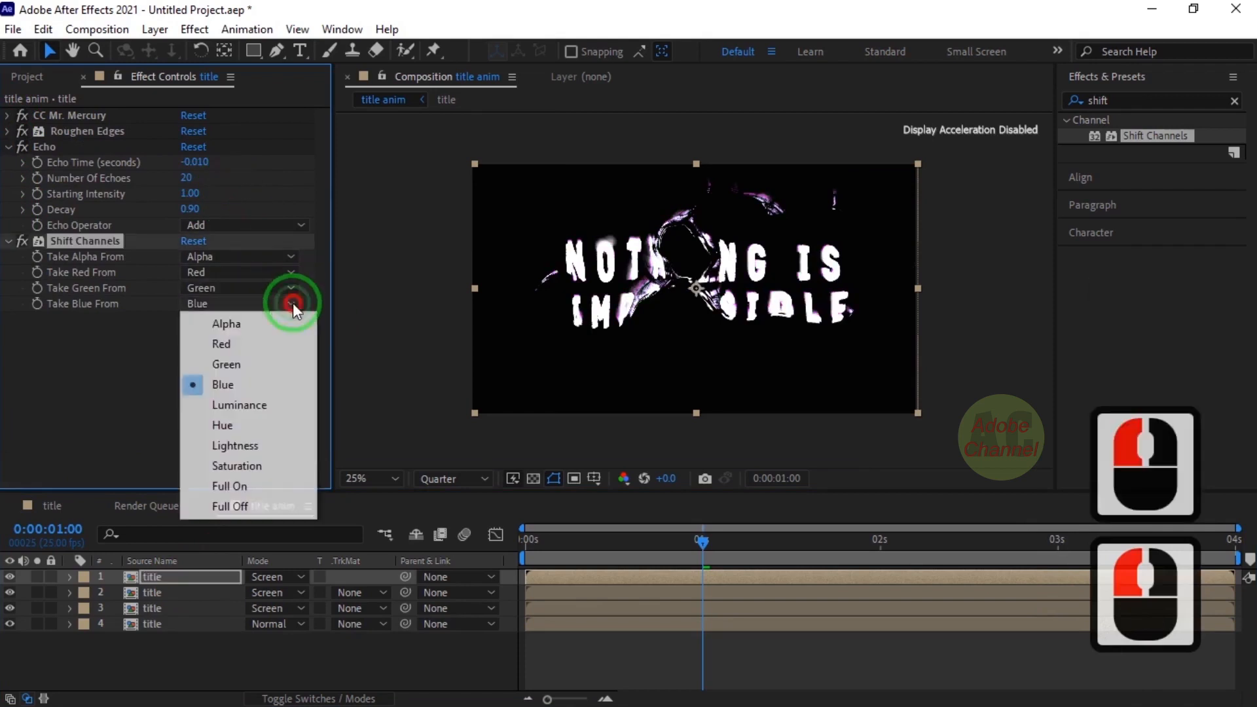
left_click(260, 507)
key("Left")
key("Left")
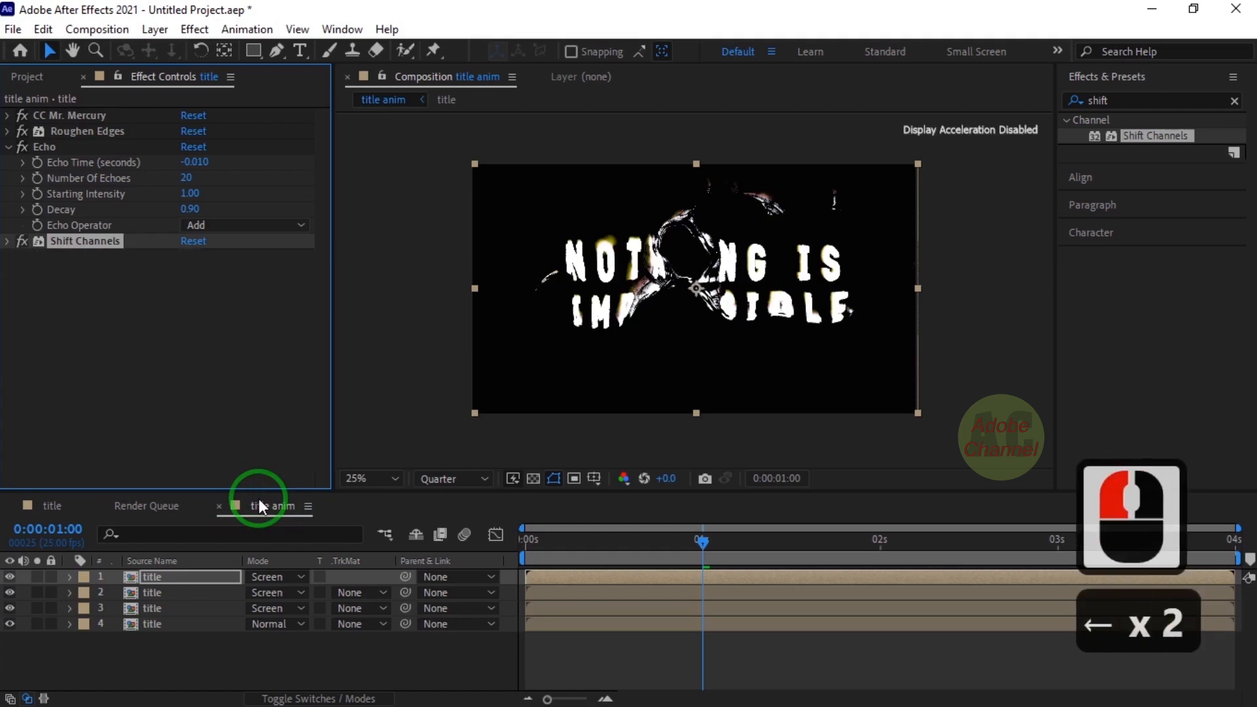
Duplicate the title anim composition in the project and rename the copy title anim fill.
left_click(26, 77)
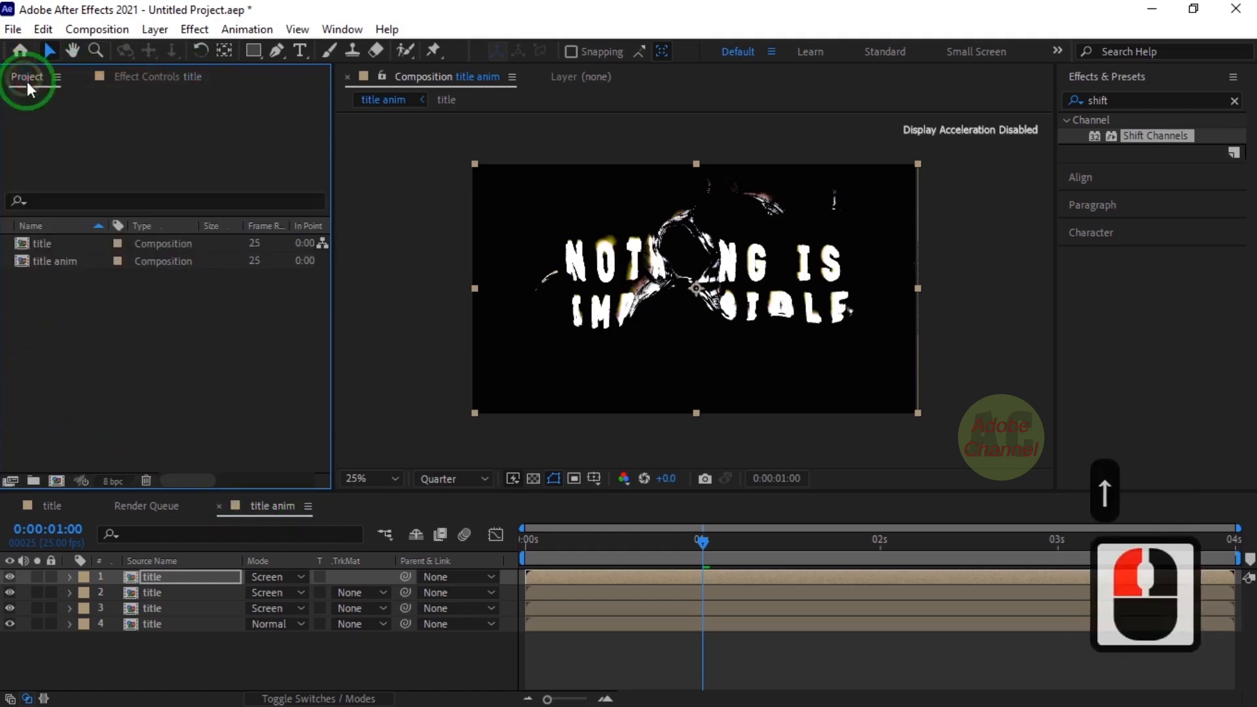
left_click(151, 260)
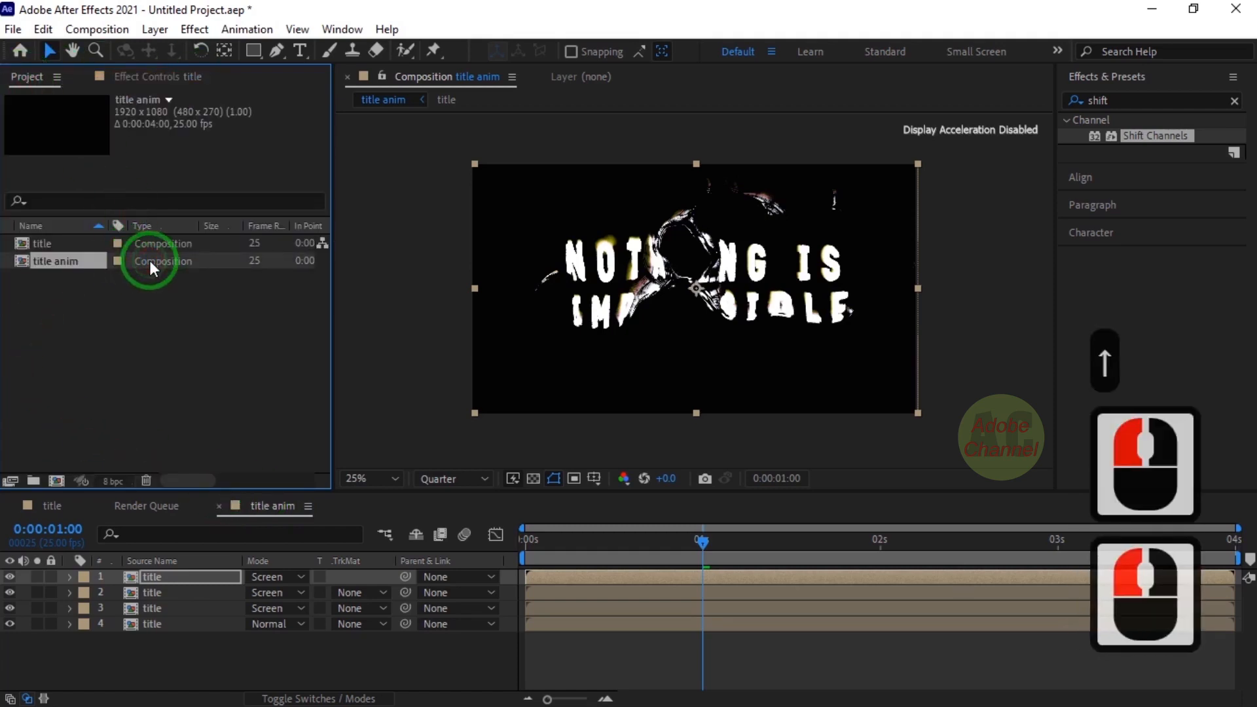
key("ctrl+d")
right_click(156, 275)
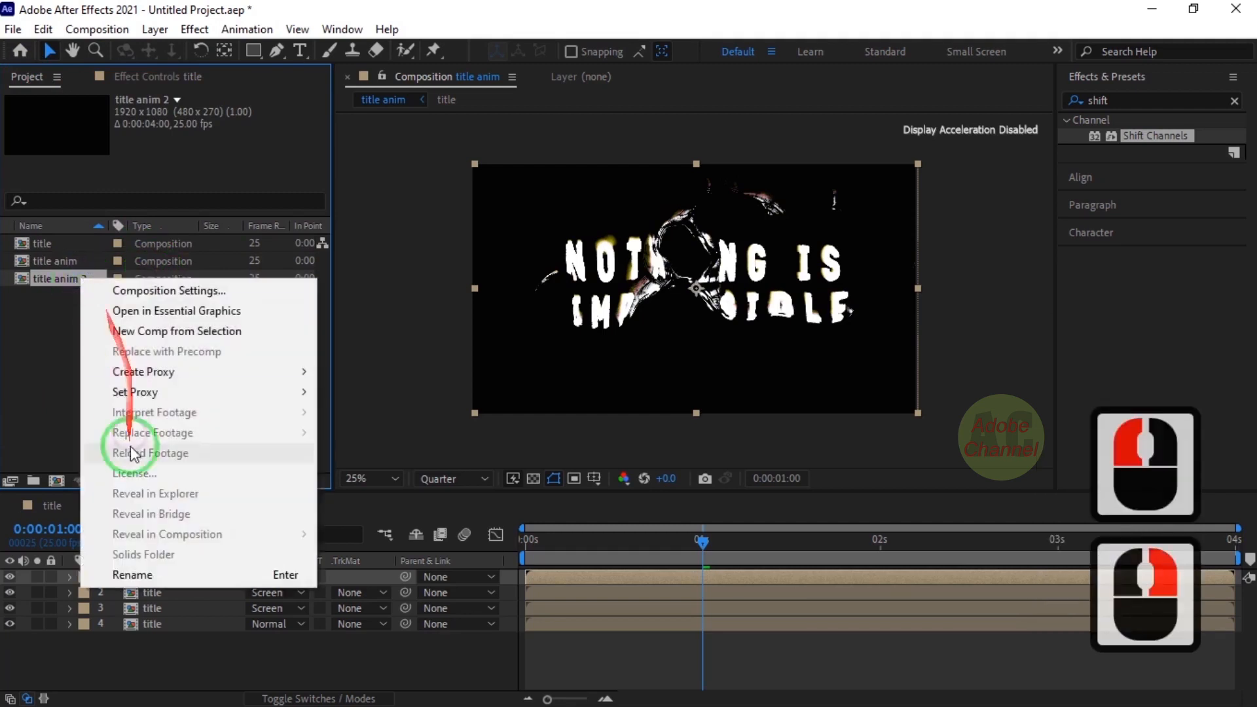
left_click(132, 547)
key("Right")
key("BackSpace")
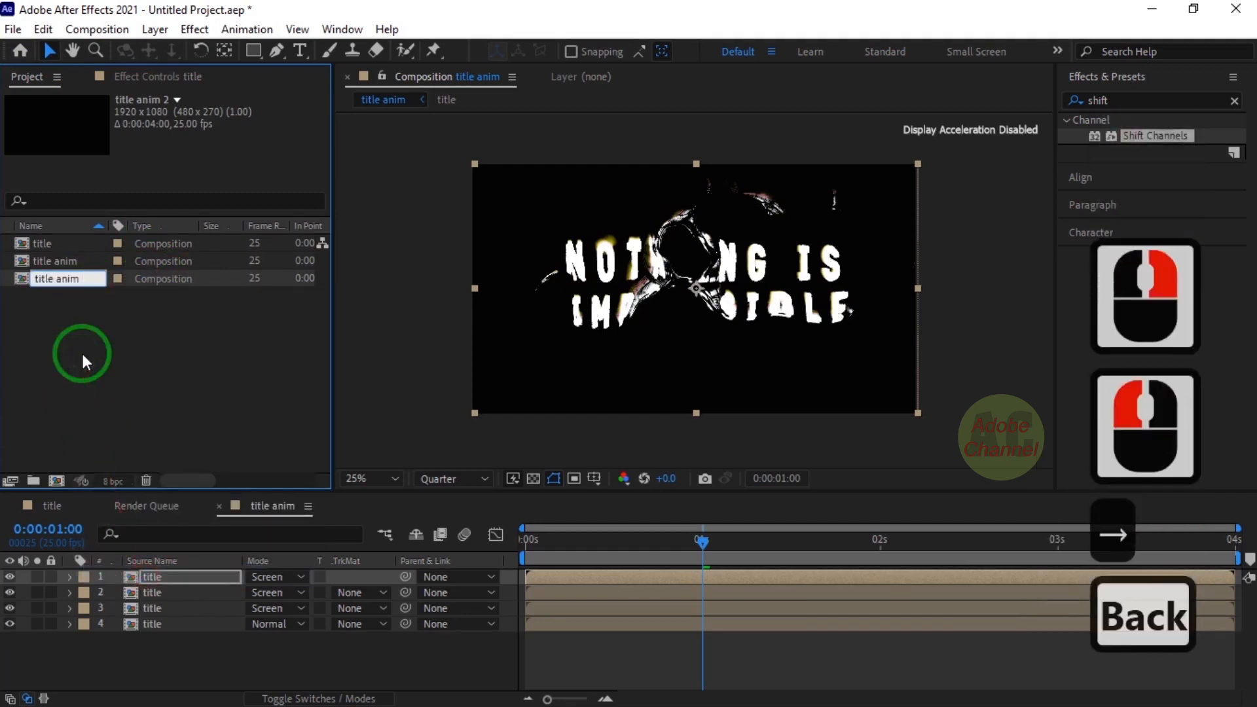
type("fill")
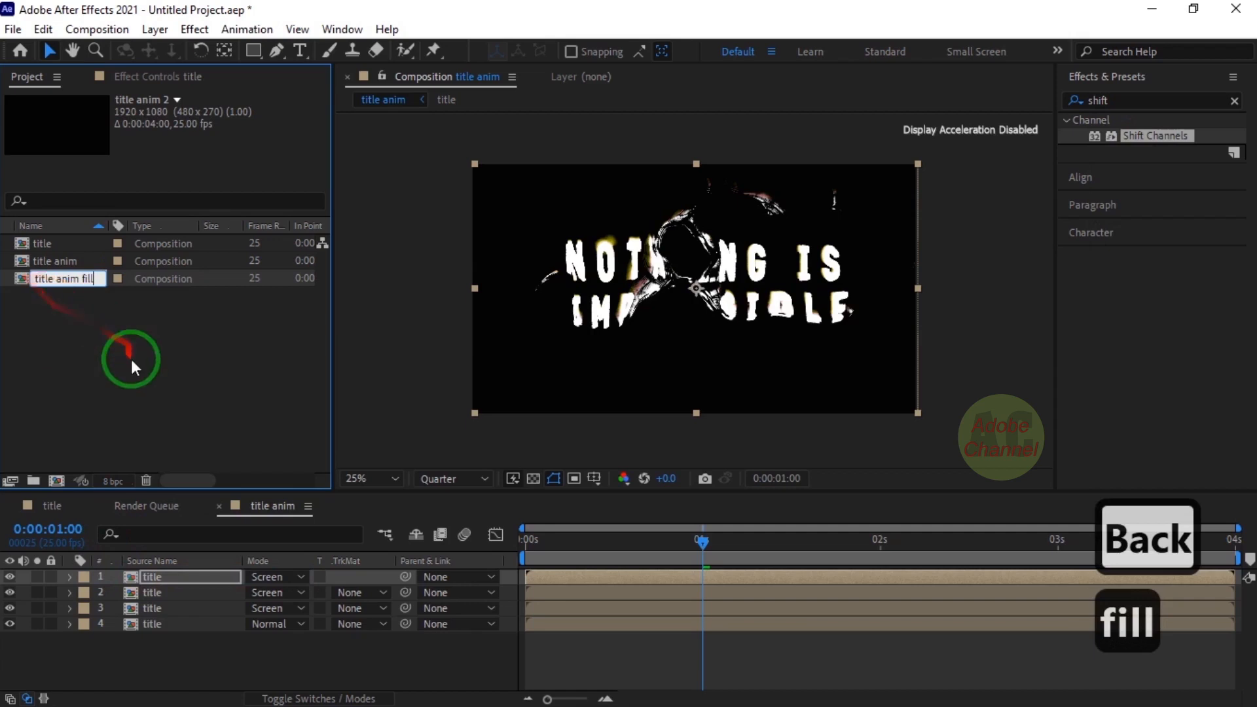
left_click(81, 279)
Open the title anim fill composition and delete the Shift Channels effect from the third title layer.
double_click(81, 279)
left_click(179, 608)
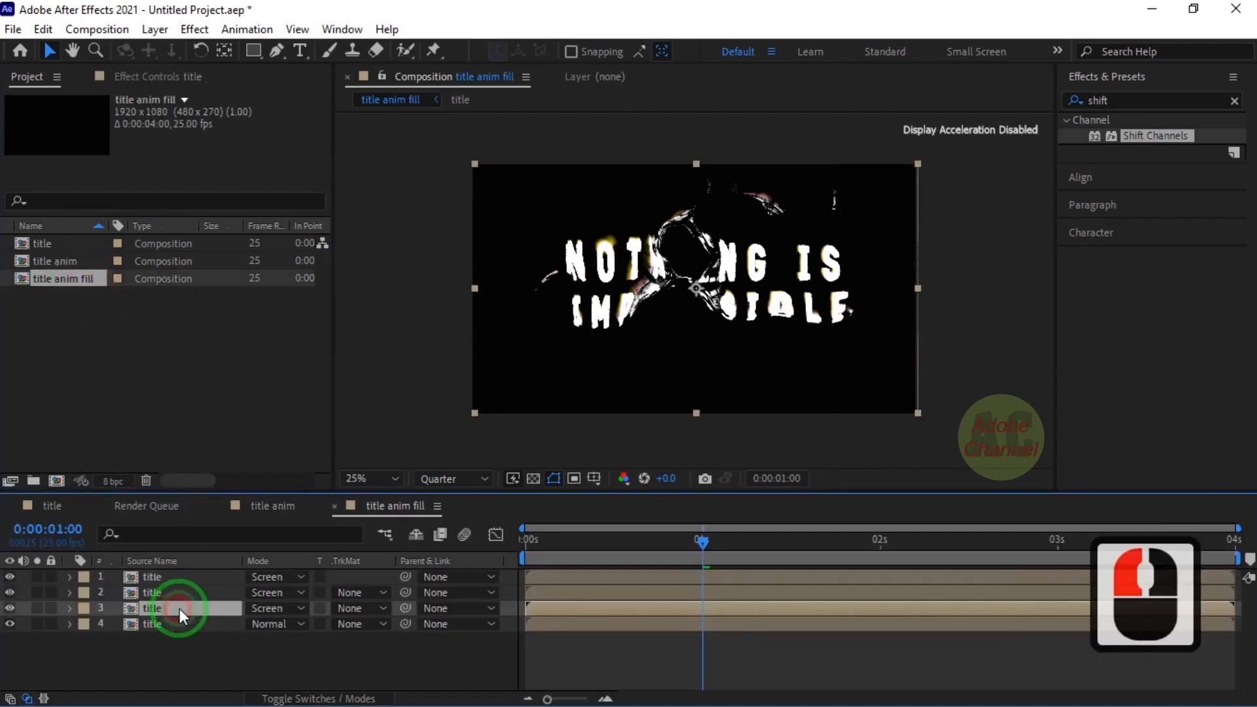
left_click(151, 76)
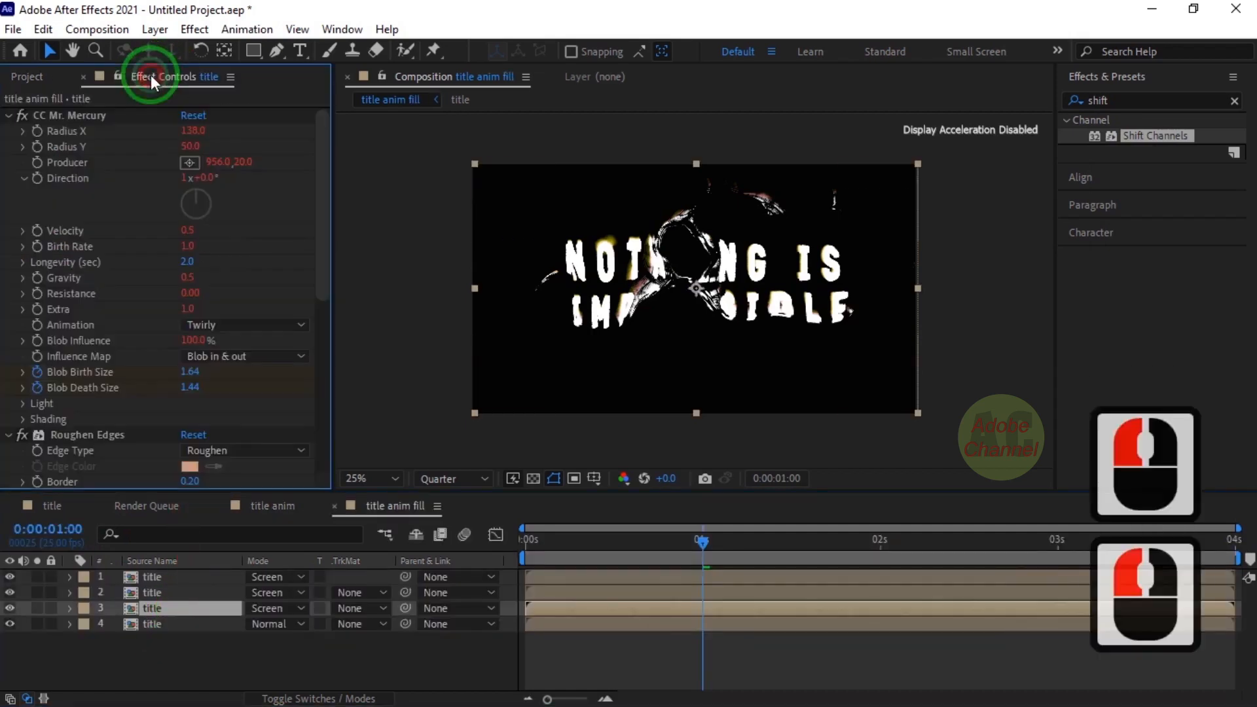
left_click(9, 119)
left_click(7, 130)
left_click(76, 243)
key("Delete")
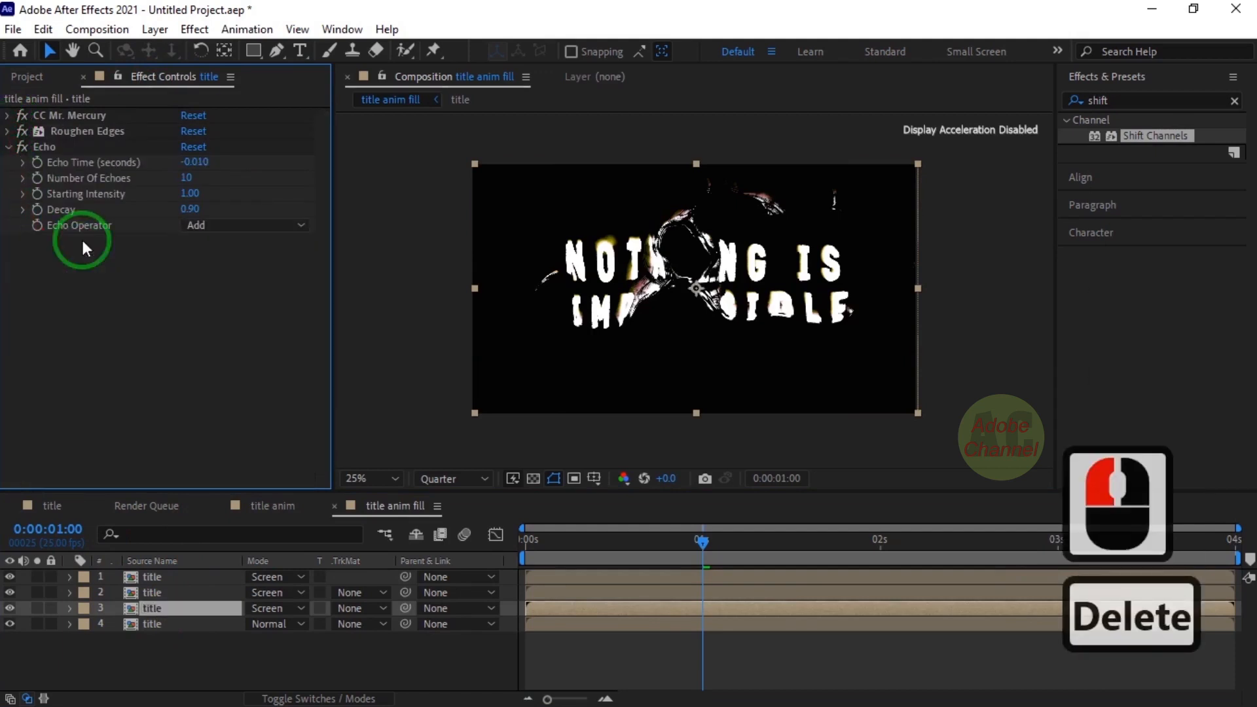
Delete the Shift Channels effect from the second title layer.
left_click(171, 592)
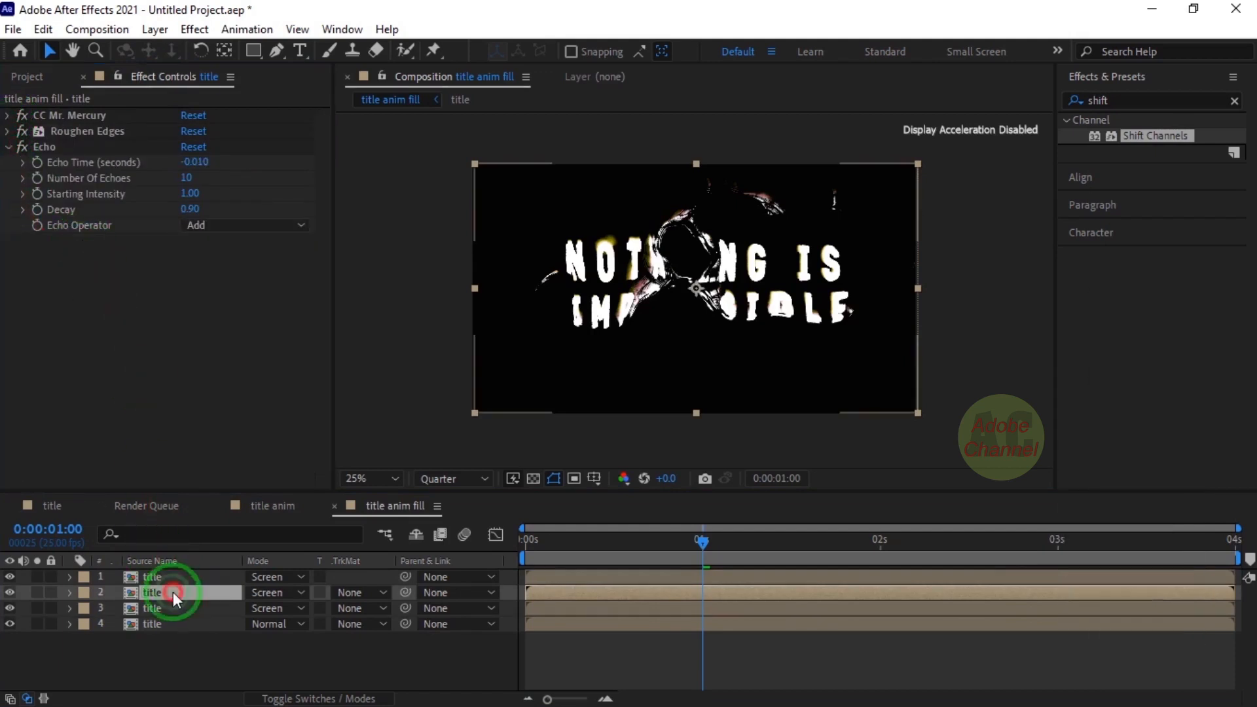
left_click(8, 117)
left_click(9, 131)
left_click(84, 240)
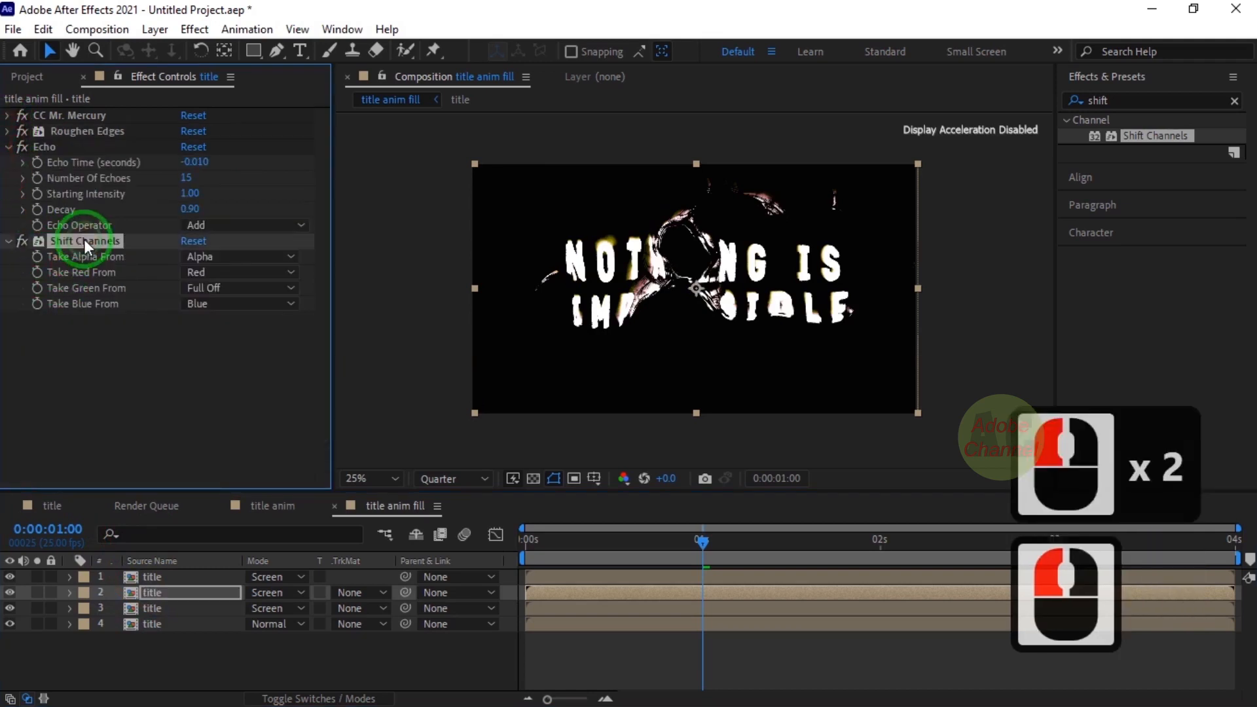
key("Delete")
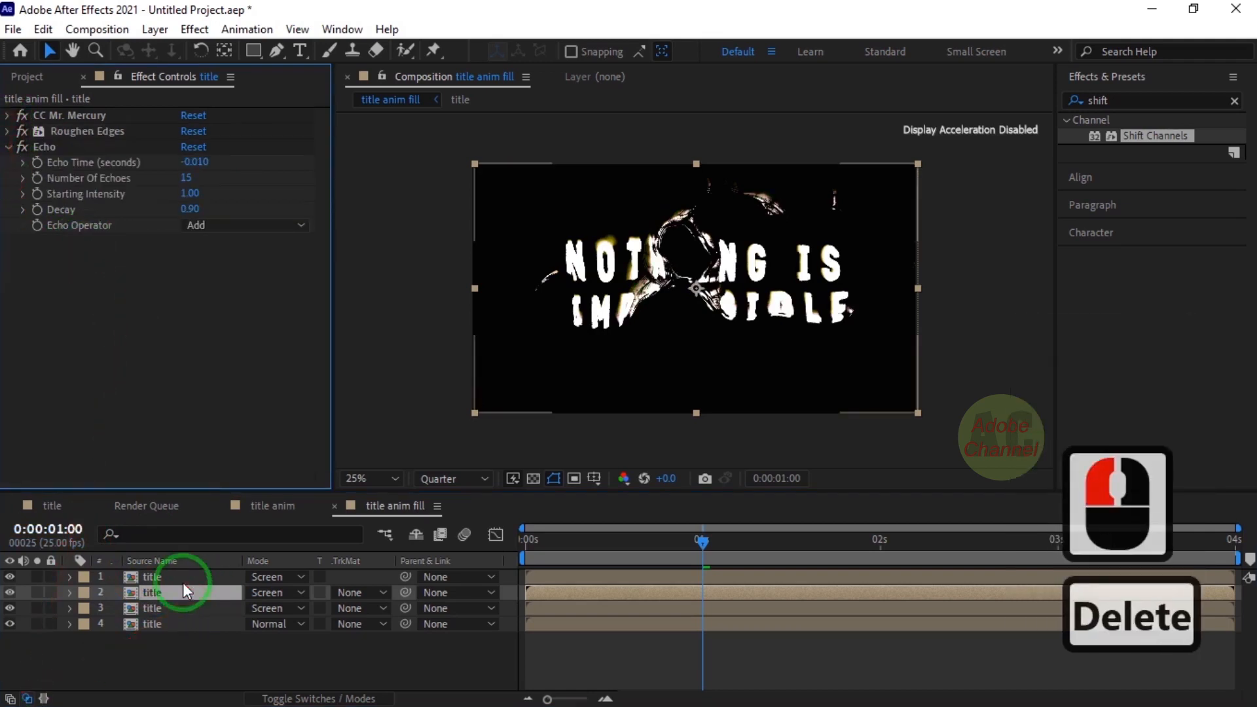
Delete the Shift Channels effect from the top title layer.
left_click(183, 574)
left_click(8, 116)
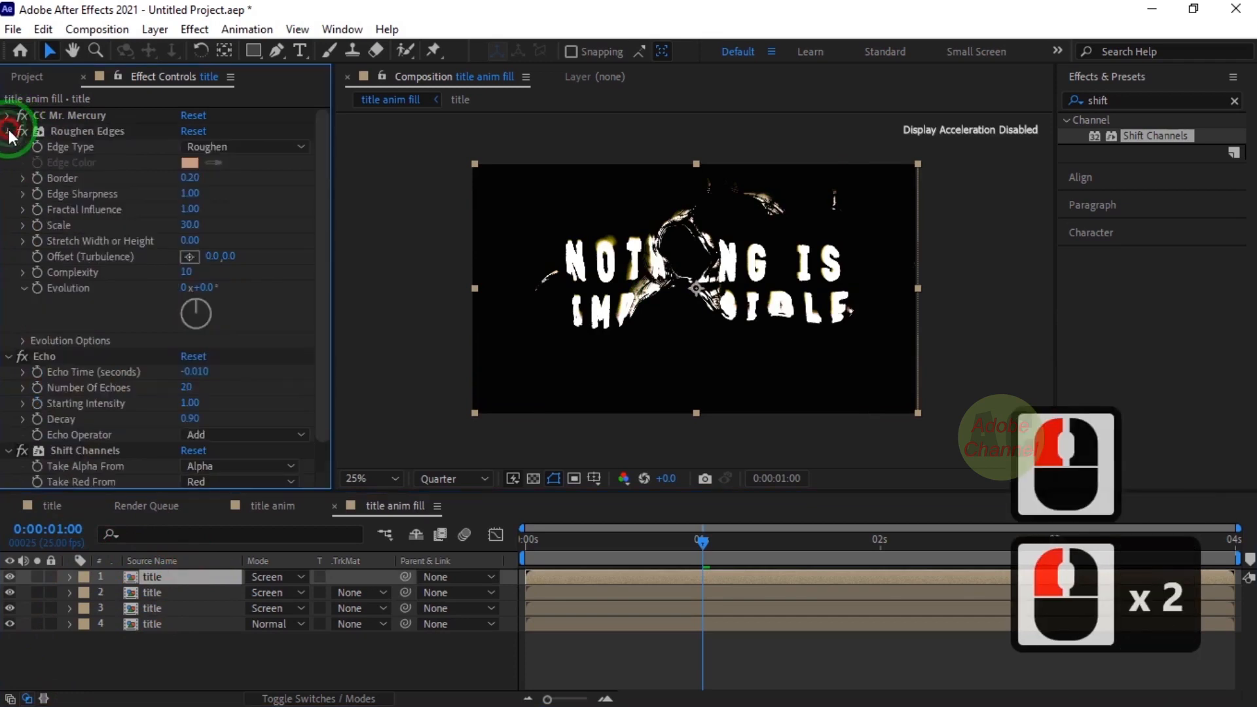
left_click(9, 131)
left_click(73, 238)
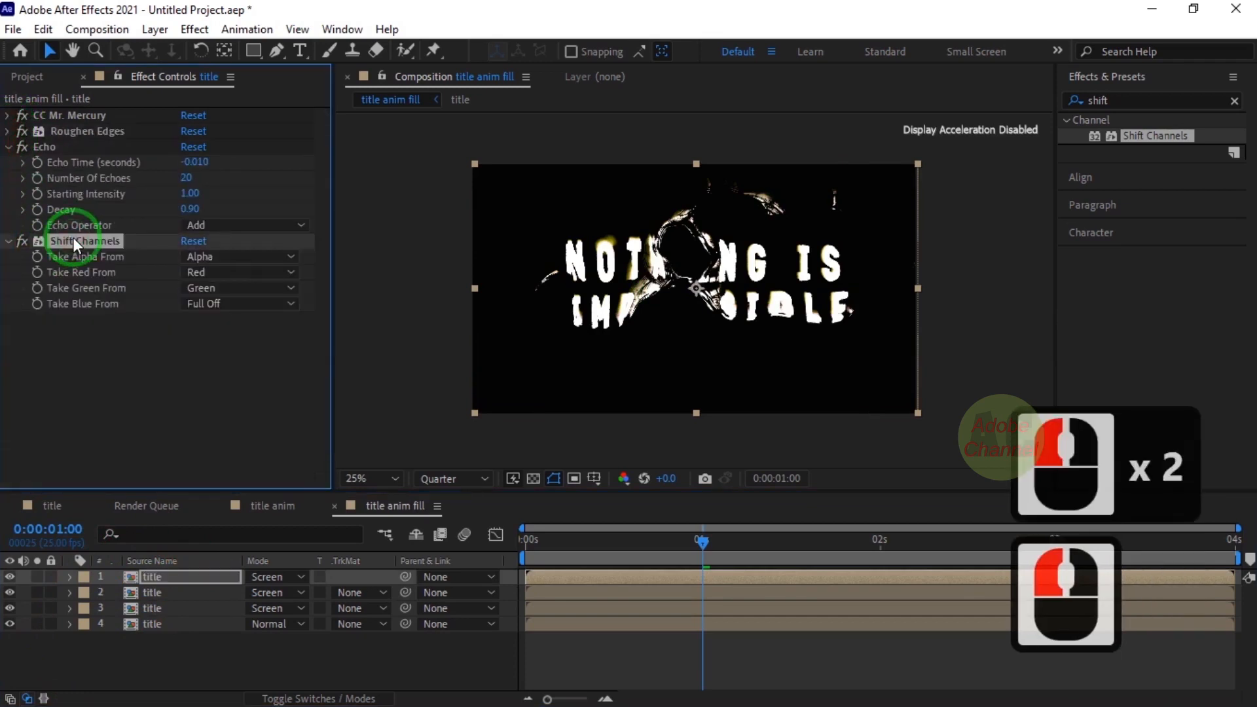
key("Delete")
Find the Fill effect and apply it to the third title layer.
left_click(155, 608)
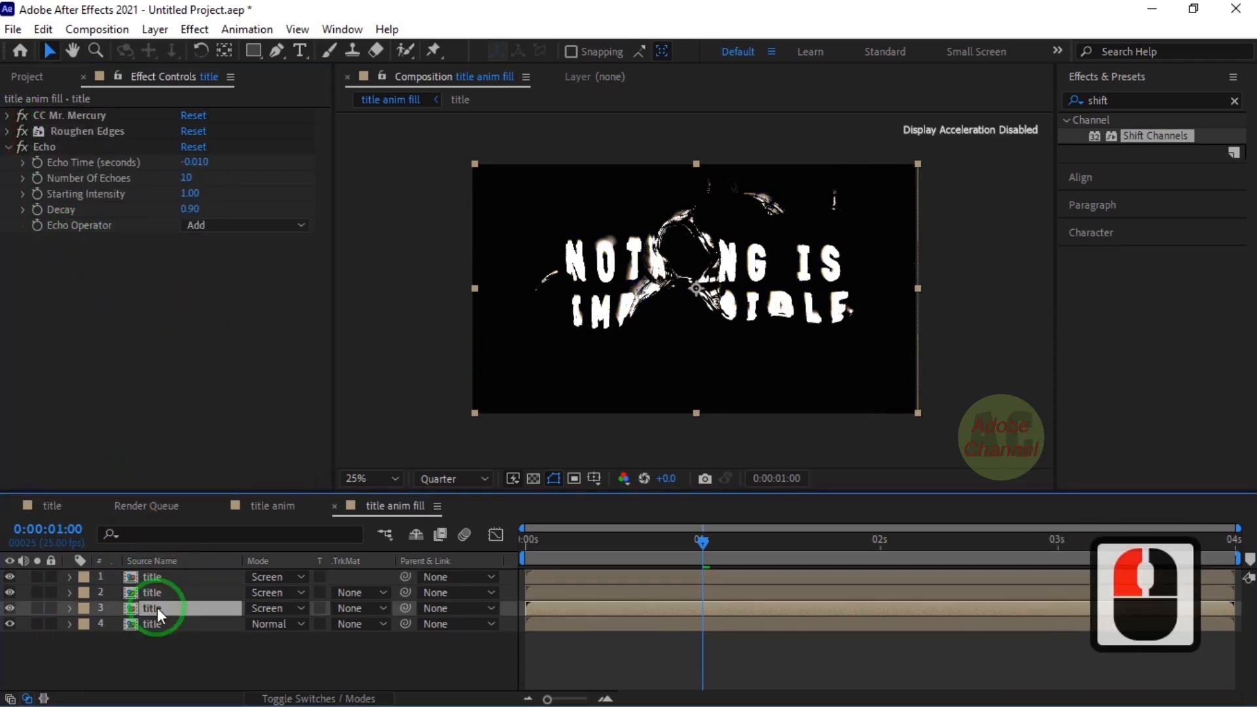
left_click(1113, 102)
type("fill")
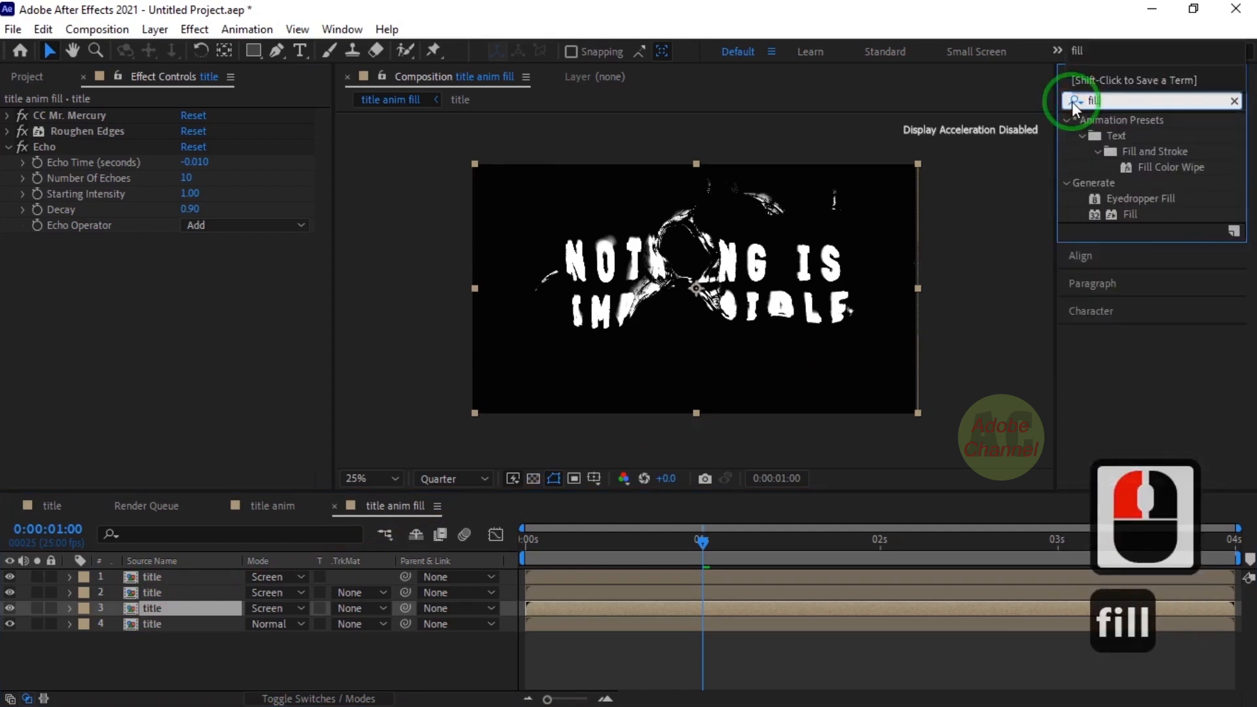
double_click(1134, 214)
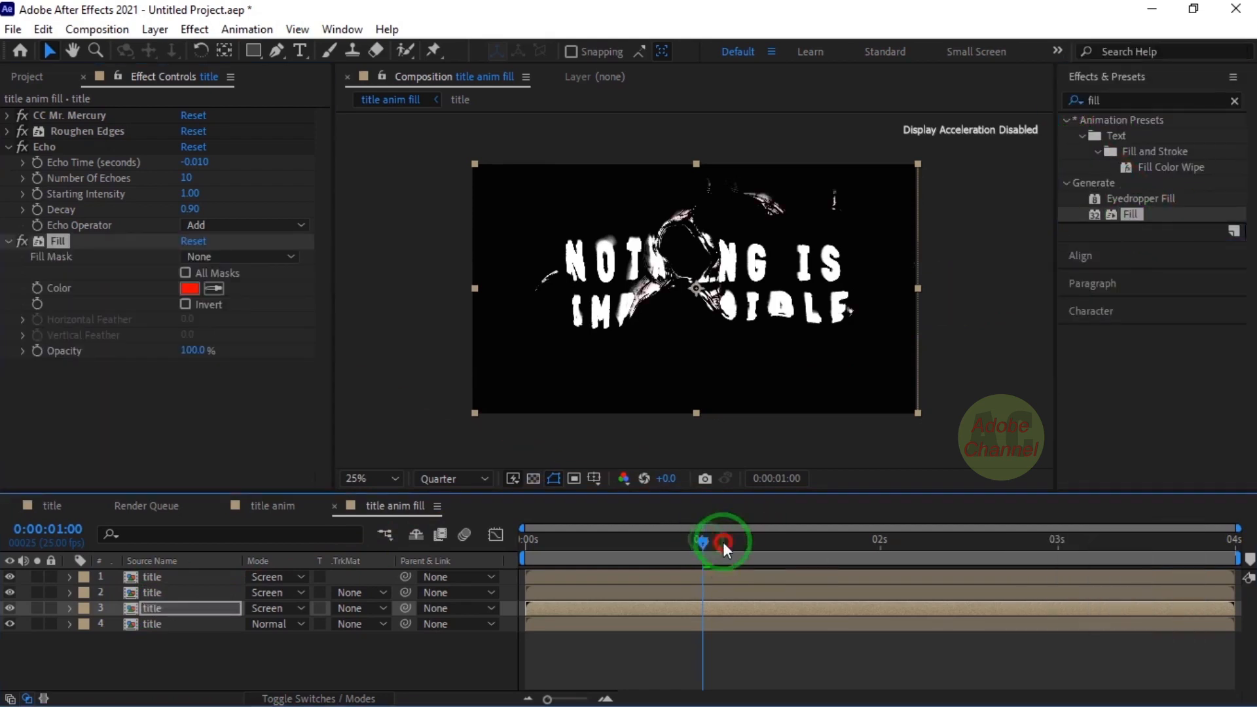
With the time at 0:00:01:15, set the third title layer's Fill color to cyan.
left_click_drag(722, 542, 809, 543)
left_click(190, 288)
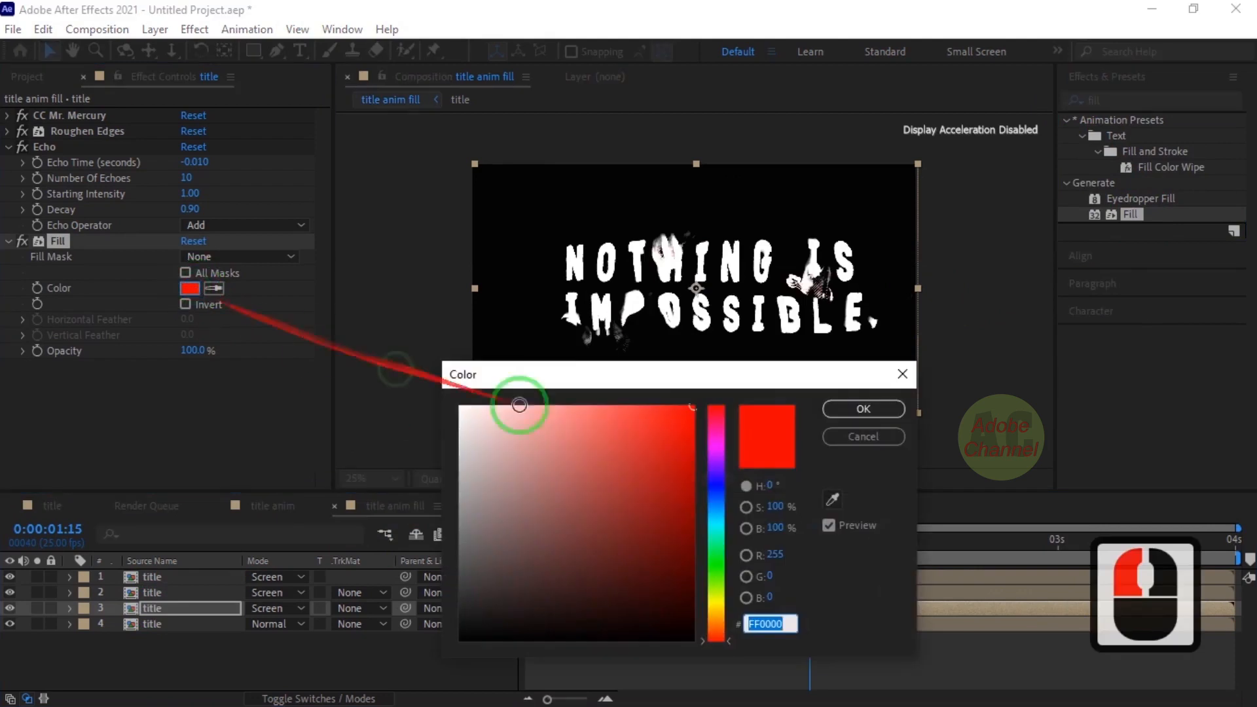
left_click(716, 517)
left_click(825, 409)
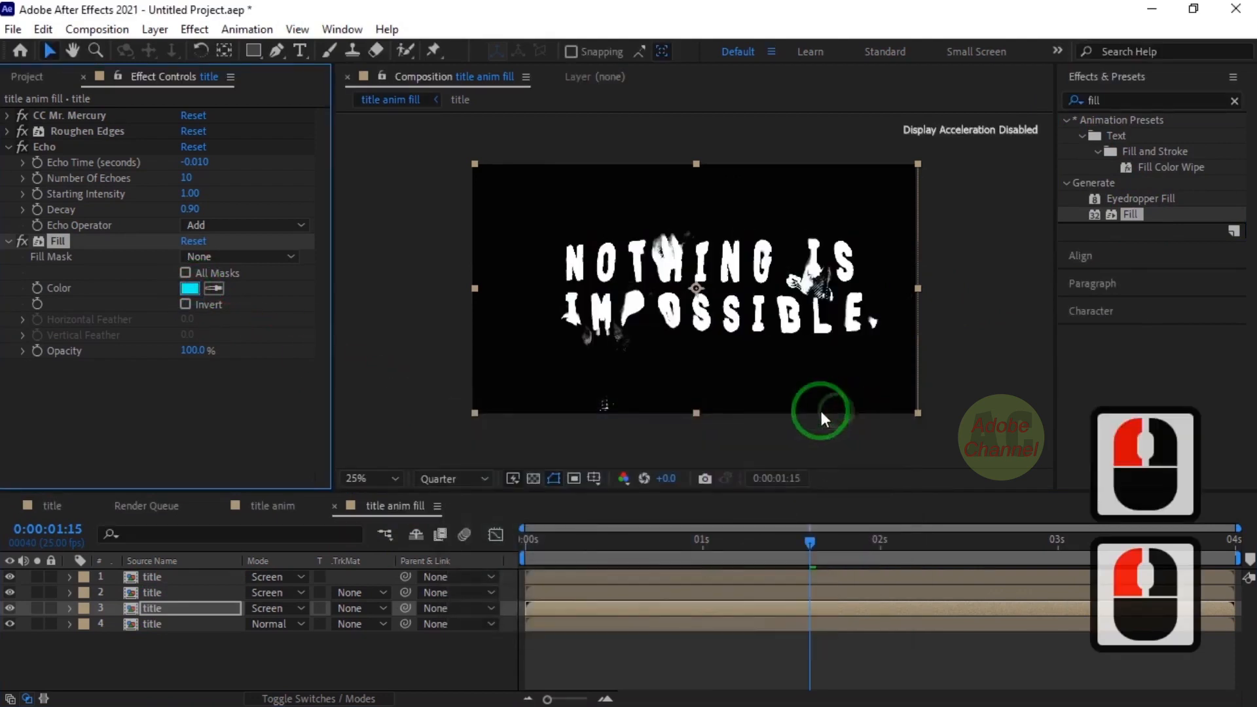
Copy the third title layer's Fill effect onto the second title layer and set its color to yellow.
left_click(47, 242)
key("ctrl+c")
left_click(179, 590)
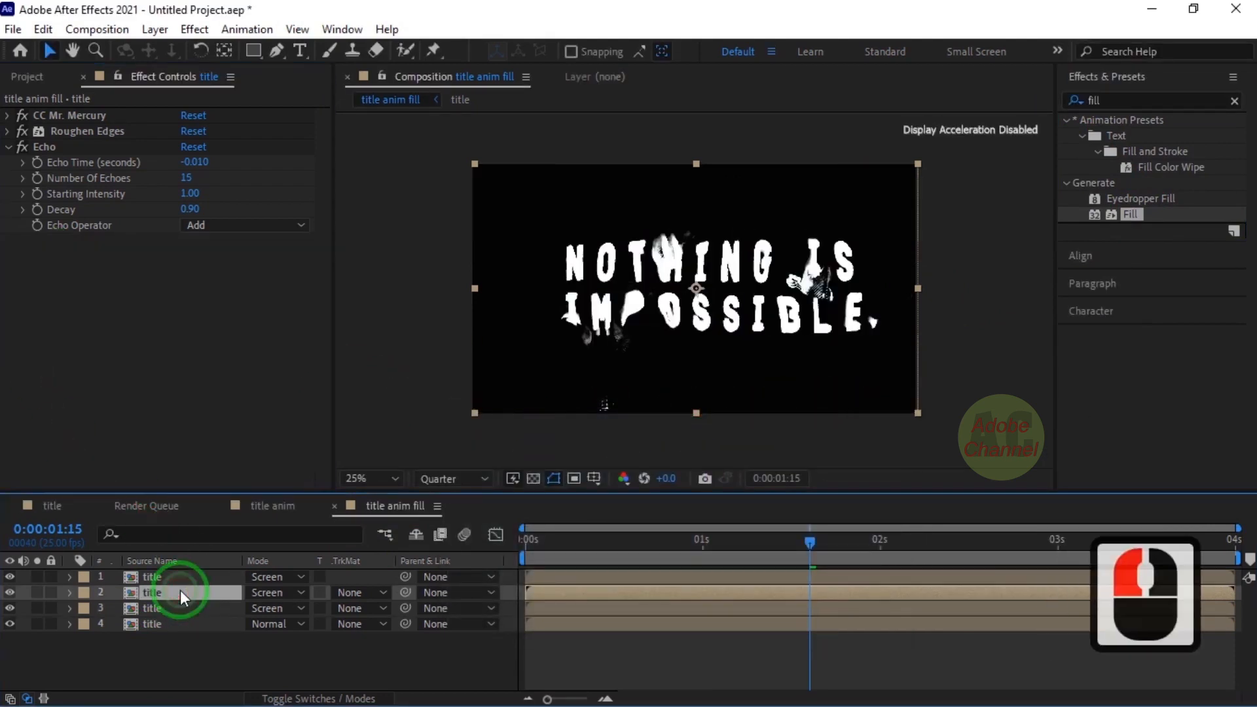
key("ctrl+v")
left_click(190, 288)
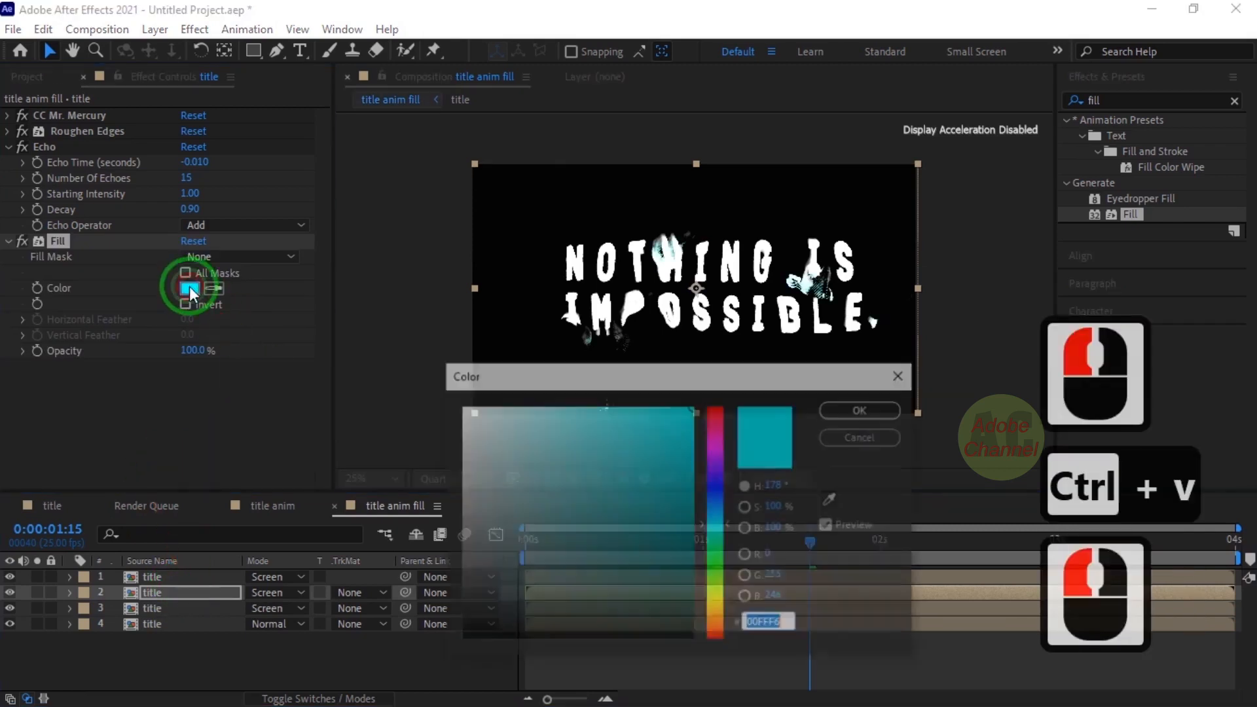
left_click(716, 607)
left_click(865, 409)
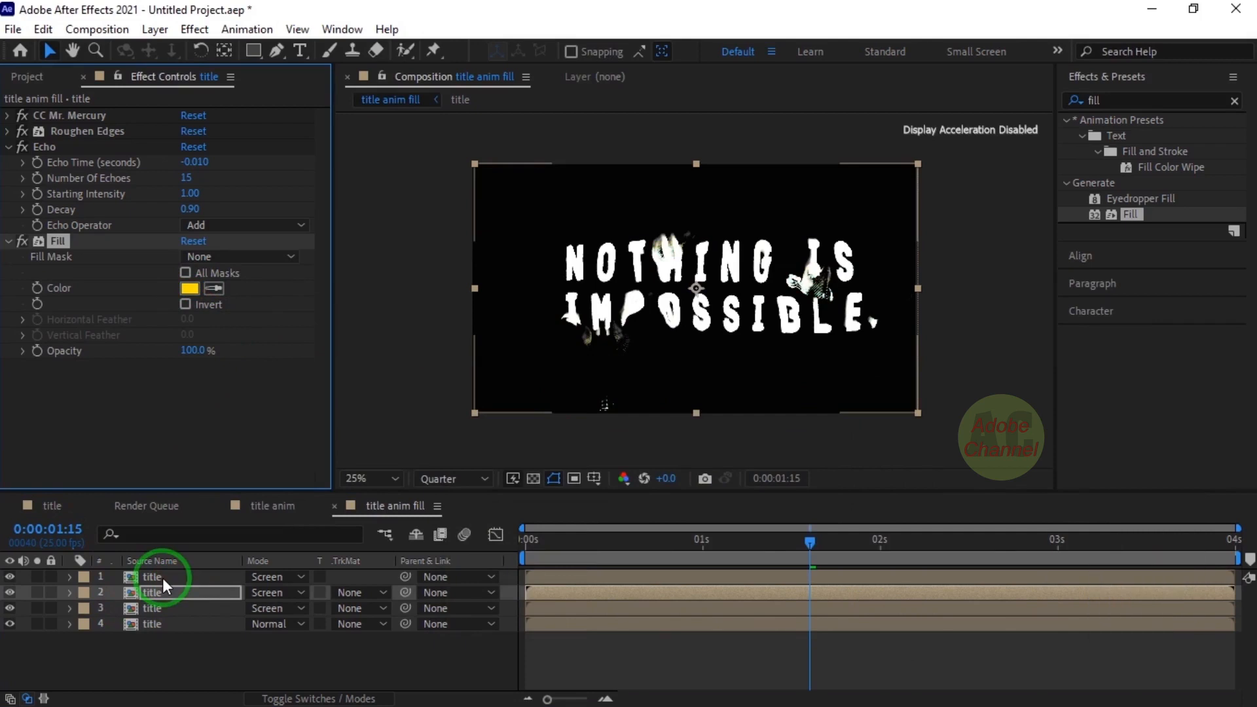
Paste the copied Fill effect onto the top title layer and set its color to magenta, E81DEA.
left_click(162, 577)
key("ctrl+v")
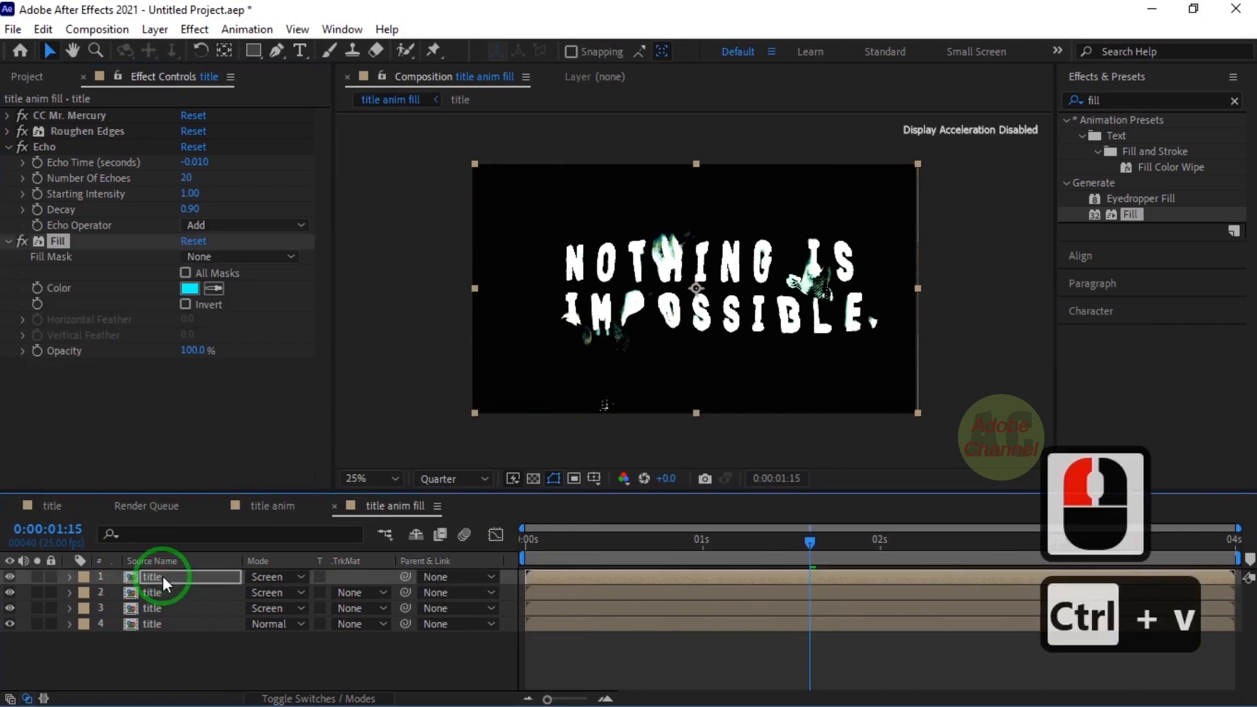
left_click(188, 295)
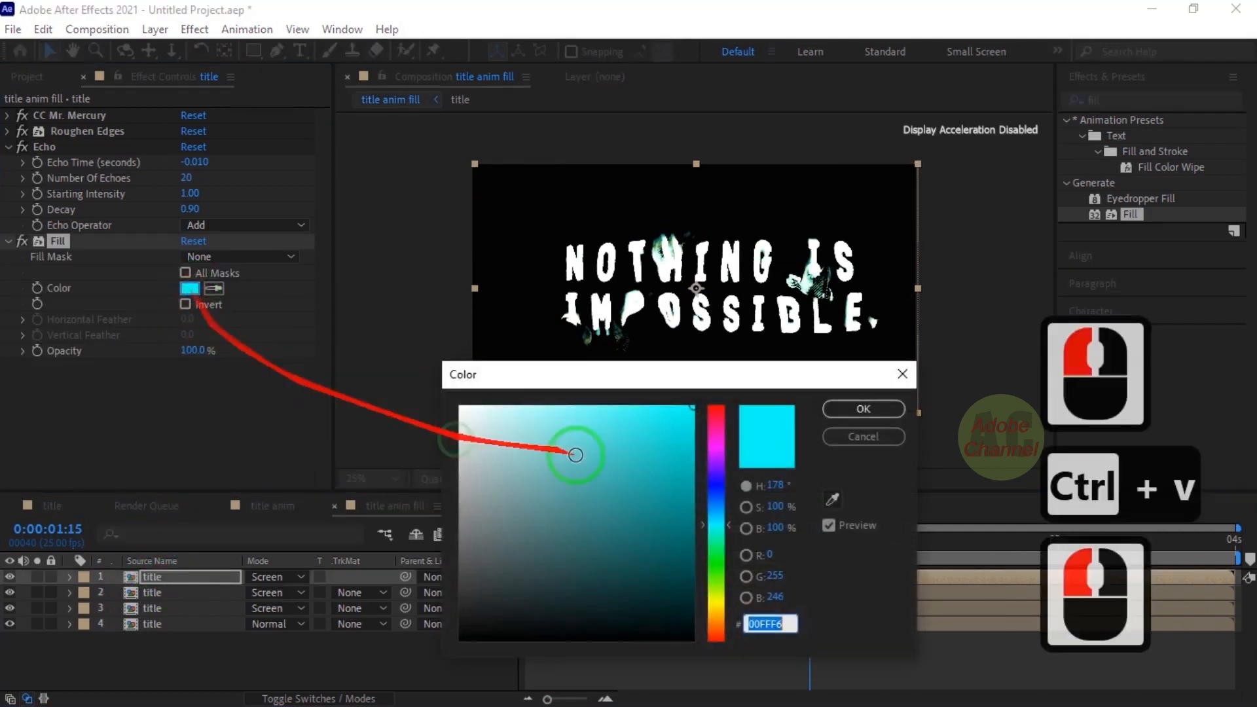
left_click(717, 442)
left_click(863, 410)
left_click(666, 423)
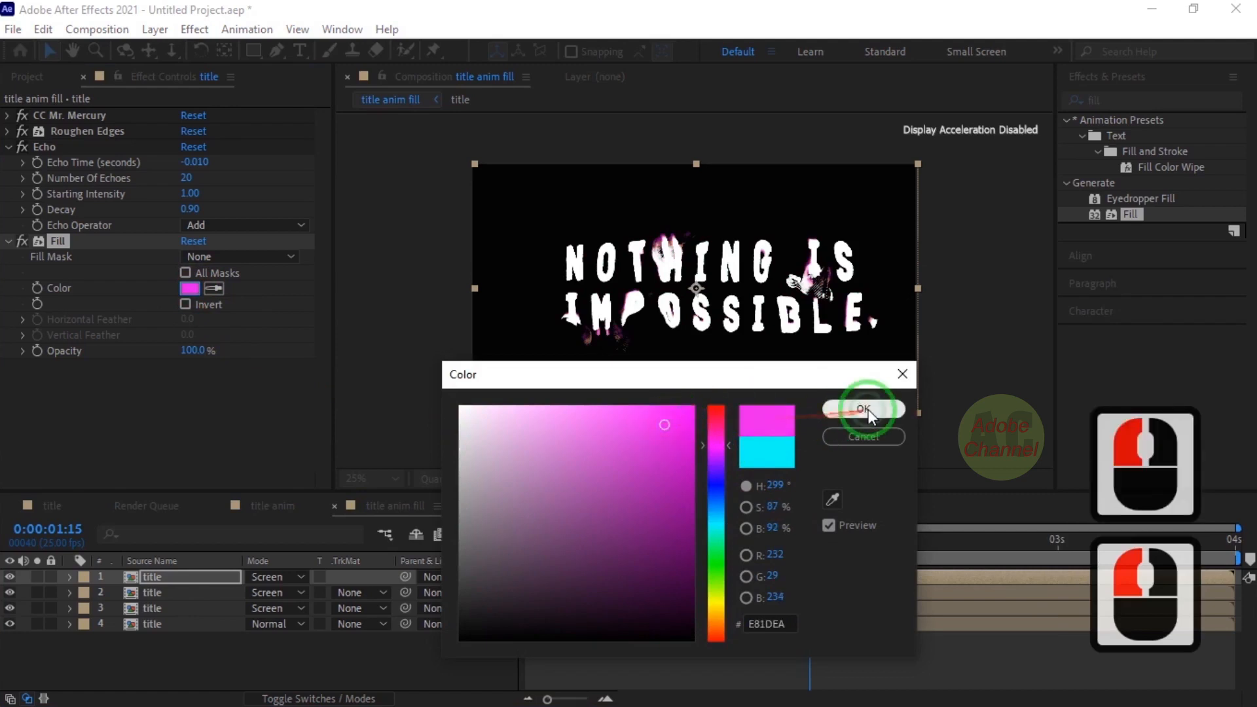
left_click(867, 411)
Find the Glow effect, apply it to the top title layer and set its Glow Radius to 0.5.
left_click(200, 576)
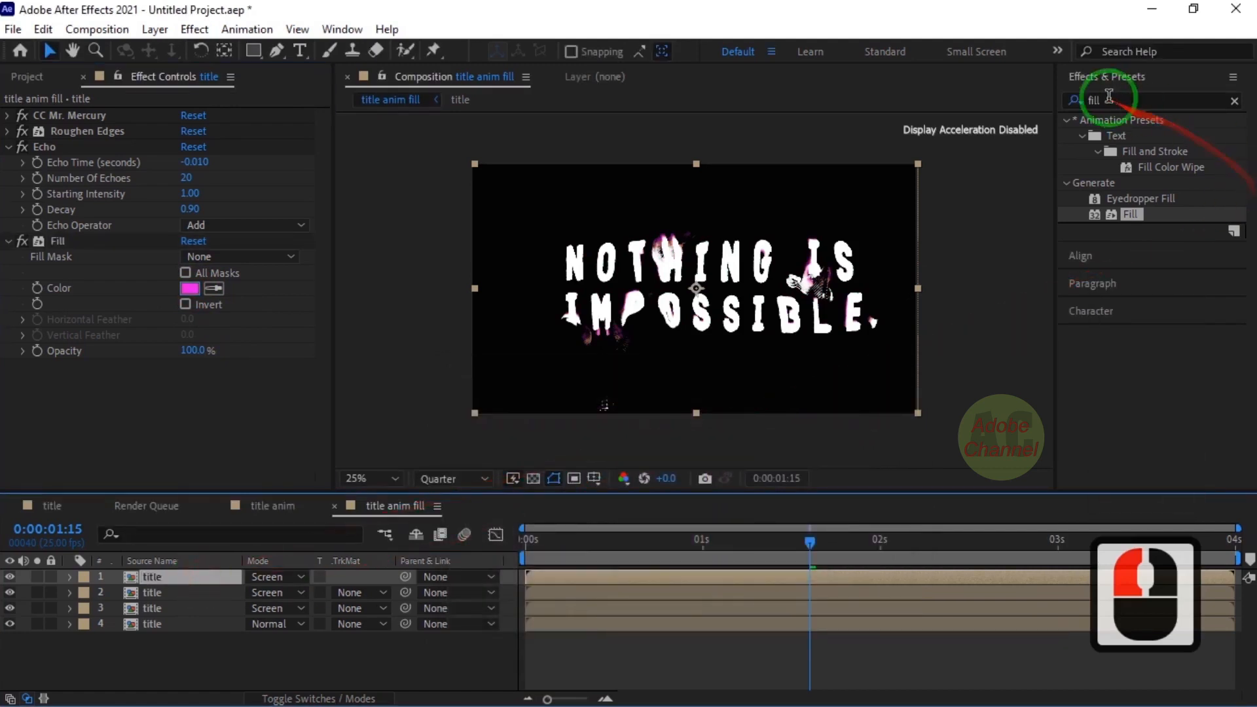
left_click(1080, 102)
type("glow")
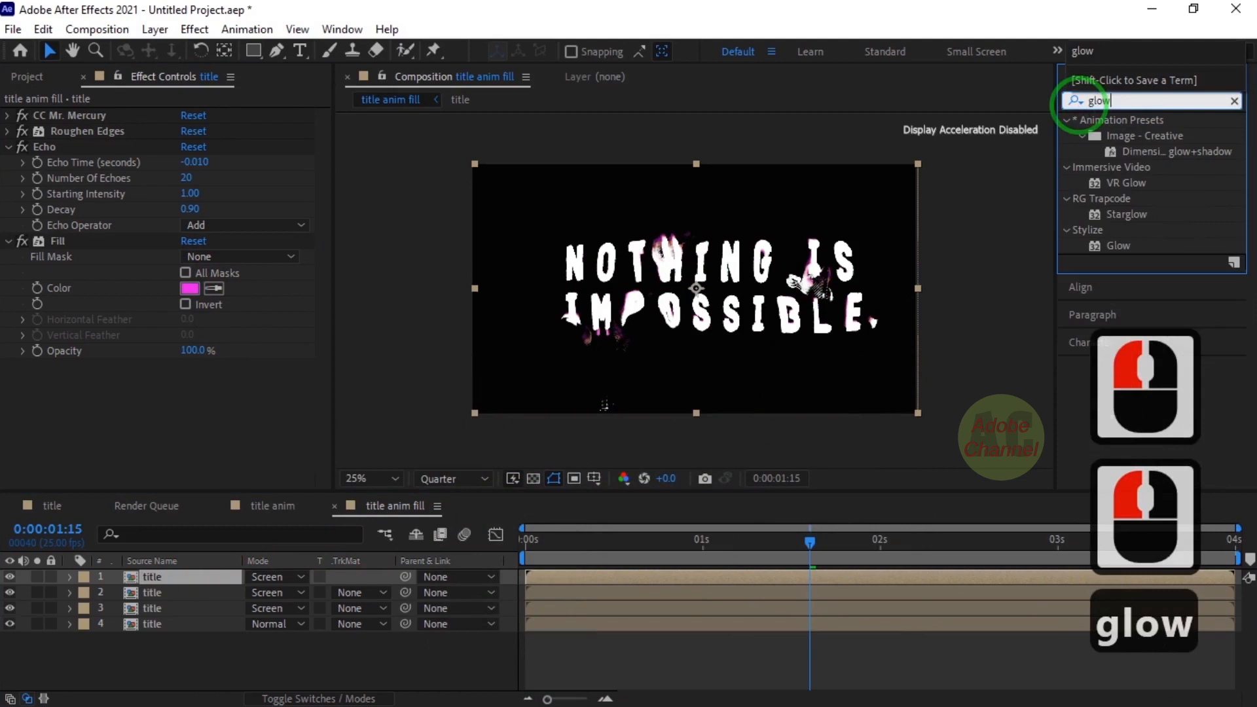
double_click(1122, 242)
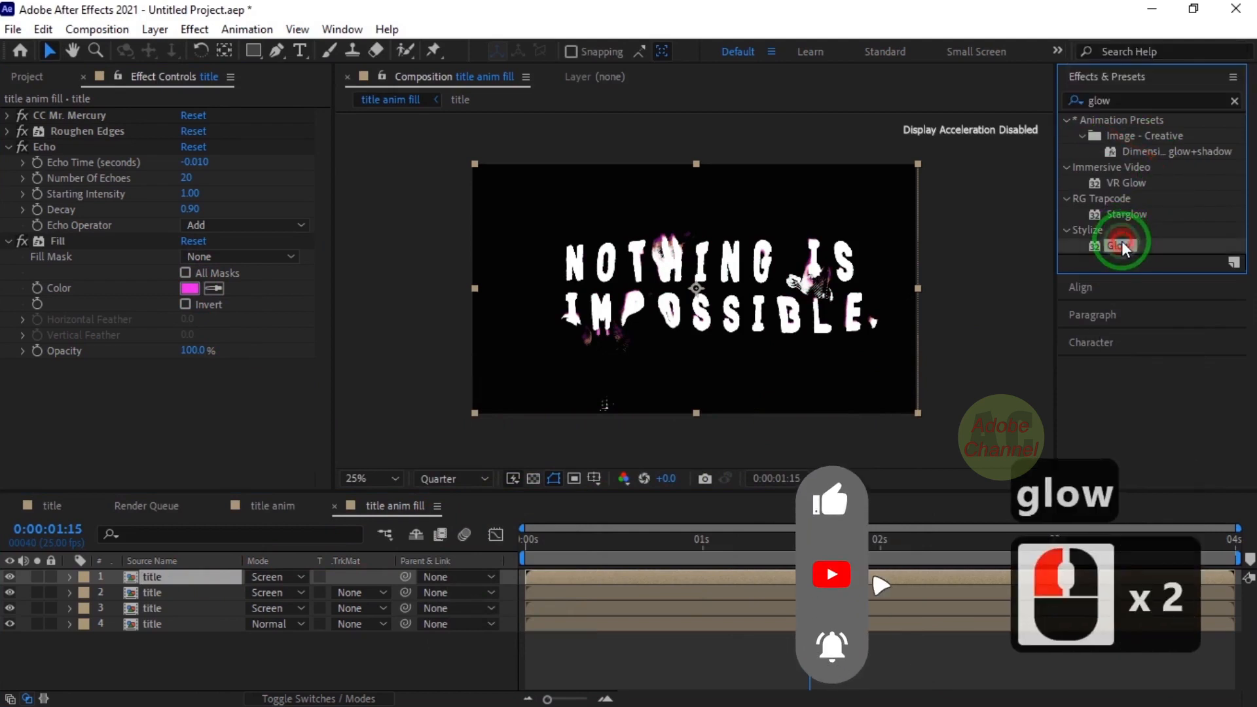
left_click(191, 270)
type("0.5")
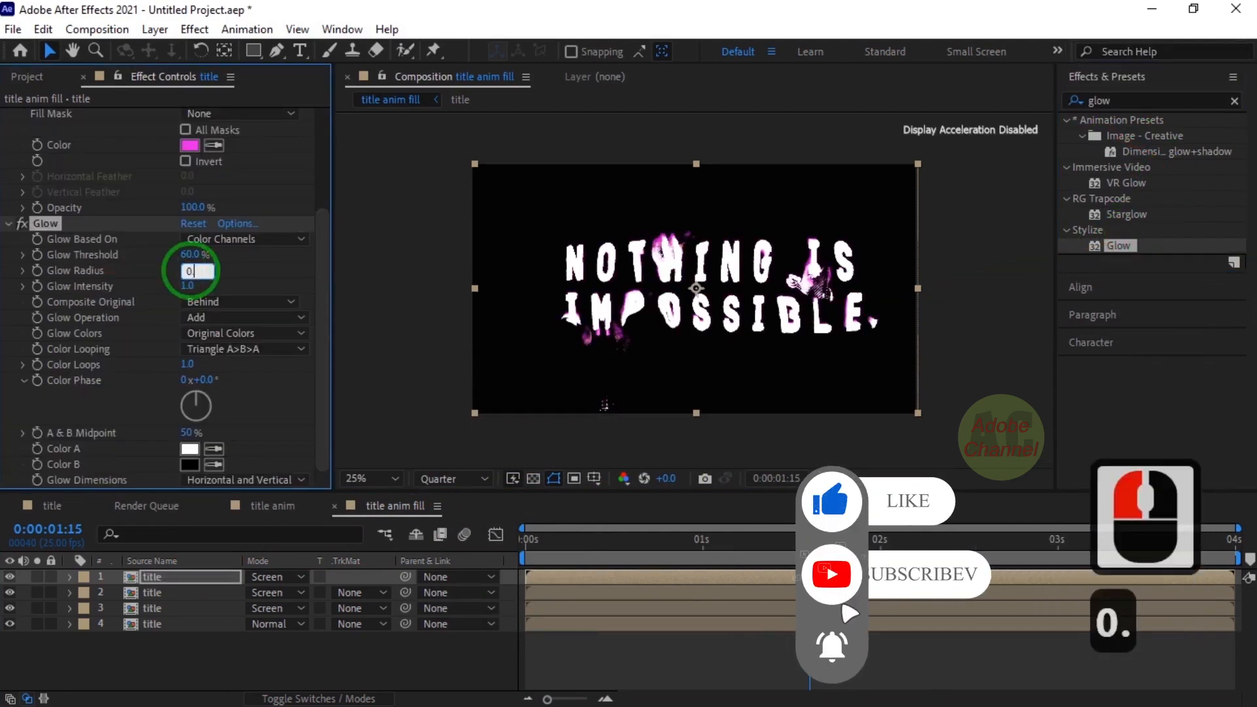
left_click(247, 267)
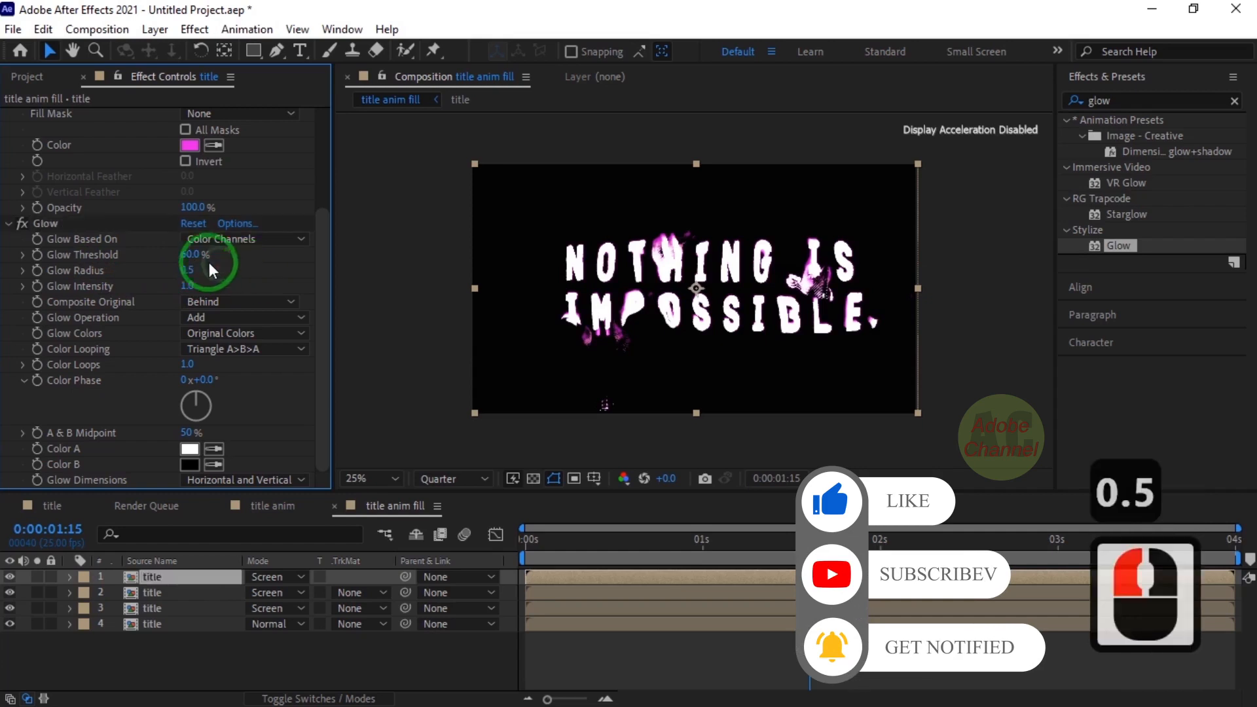
Return to 0:00:00:00 and preview the title anim fill composition.
left_click(157, 623)
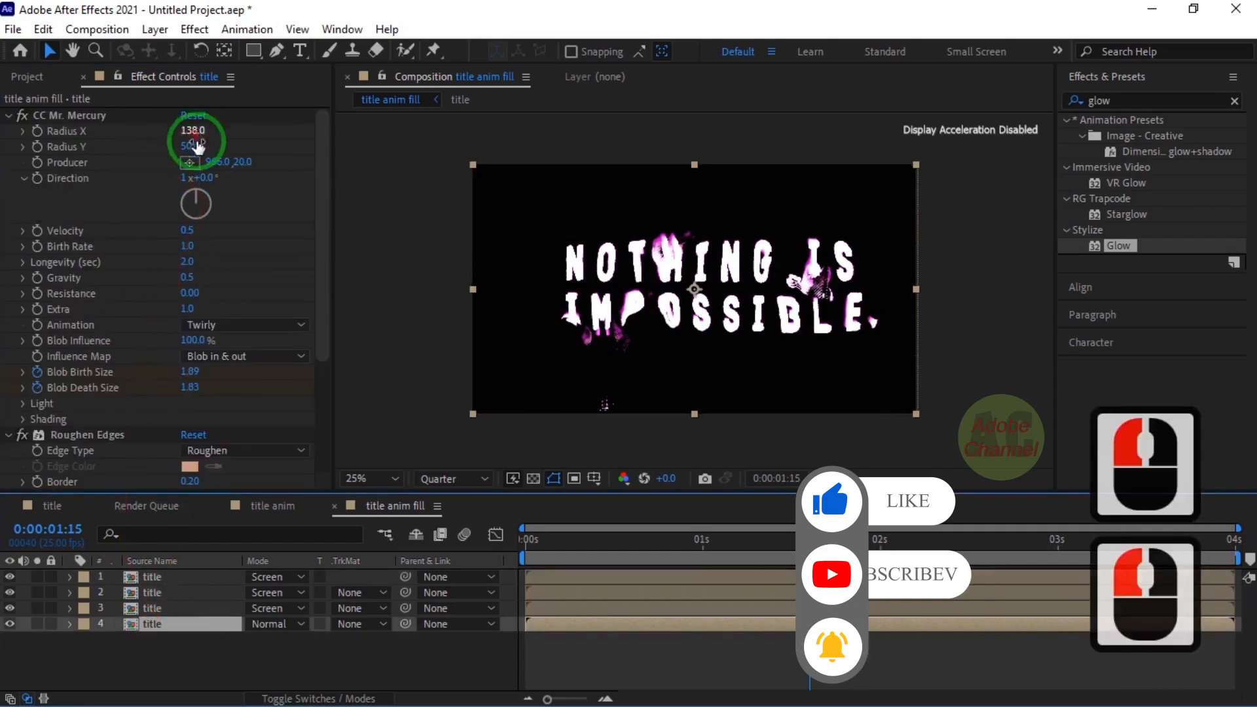
left_click_drag(810, 545, 522, 530)
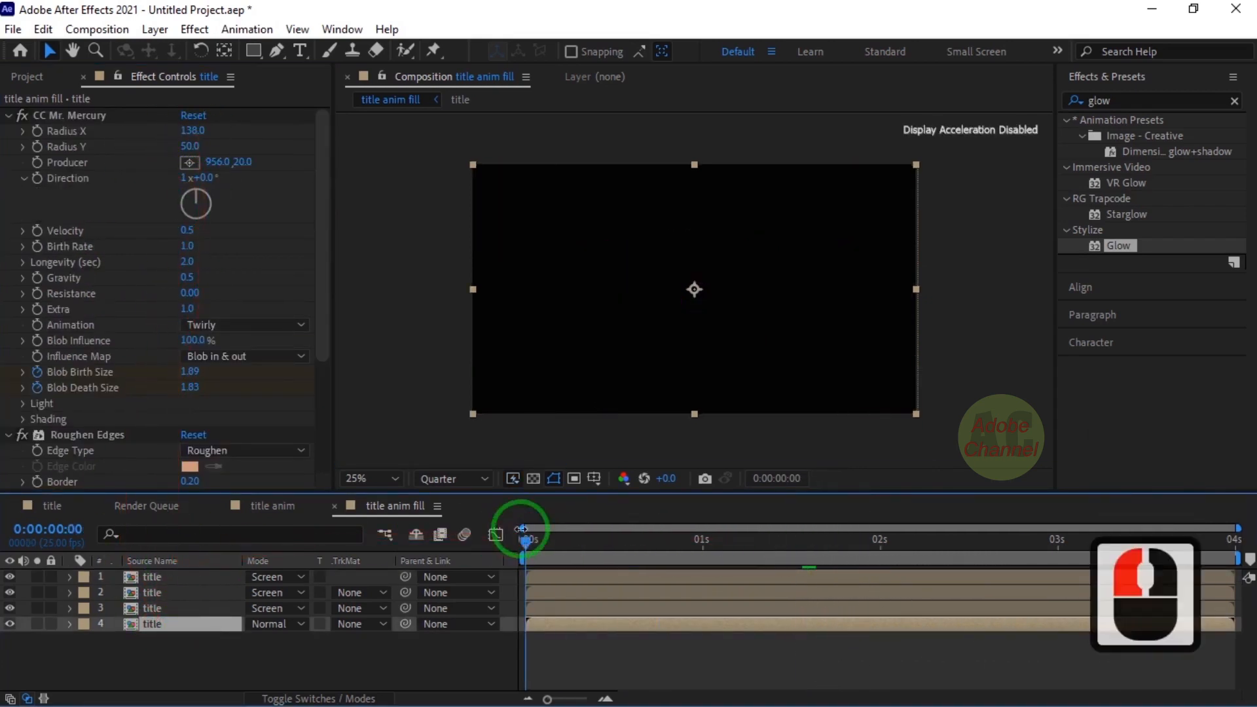
key("space")
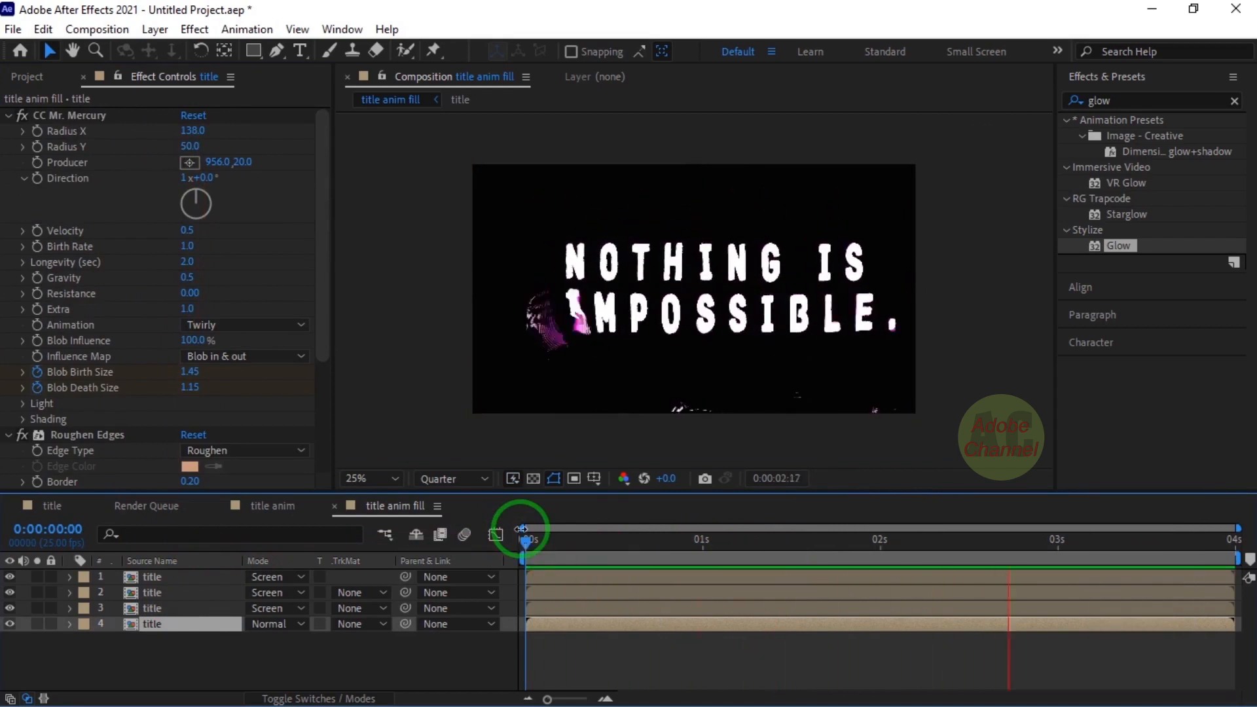